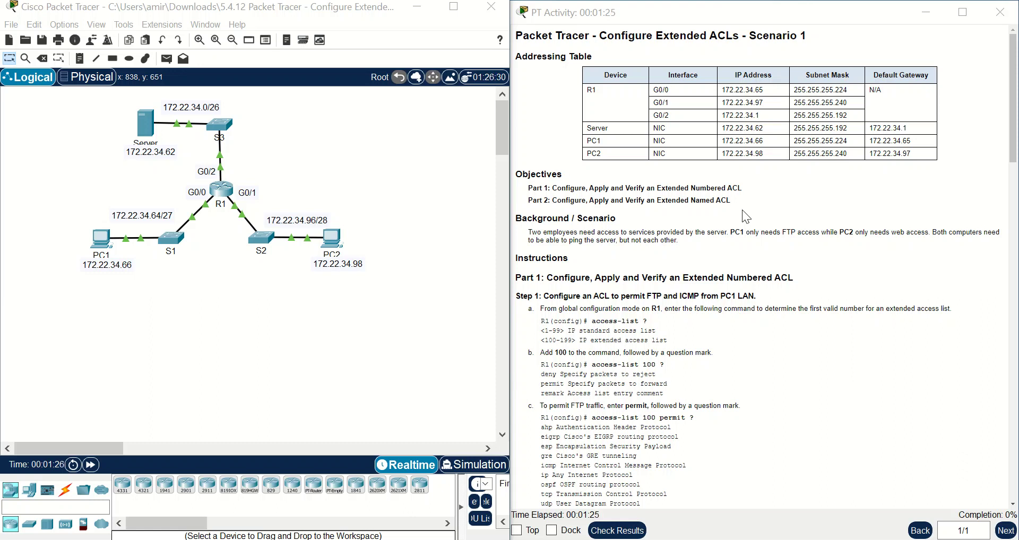
# - Open router R1's CLI and position its window so the R1> prompt is visible
pyautogui.scroll(-1, 742, 210)
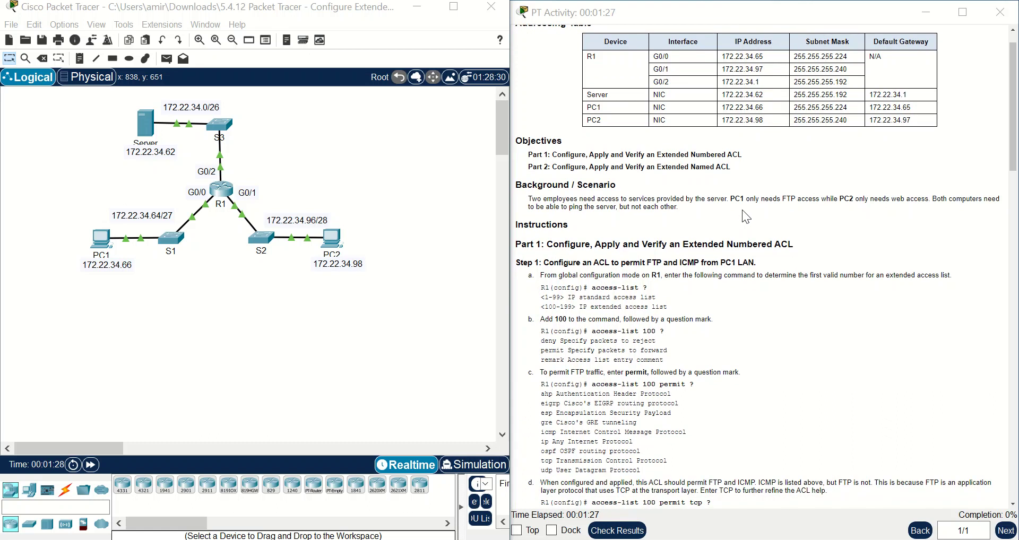
pyautogui.scroll(-1, 742, 209)
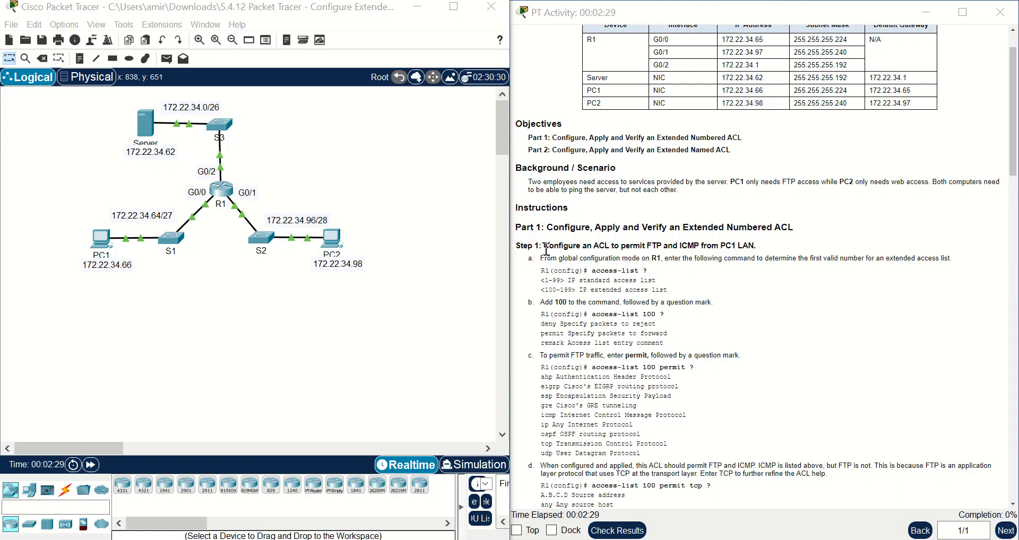
pyautogui.click(229, 204)
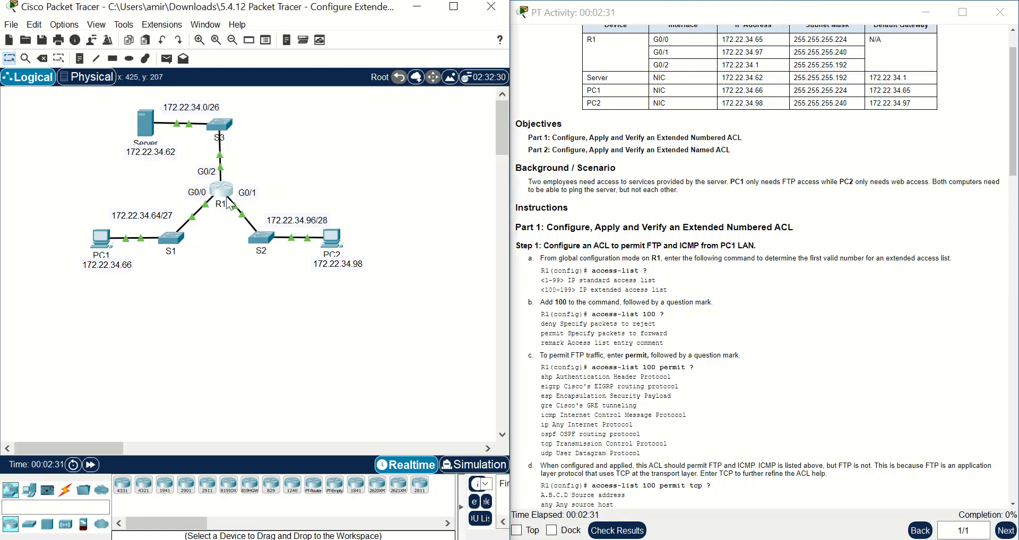
pyautogui.moveTo(511, 86); pyautogui.dragTo(288, 252)
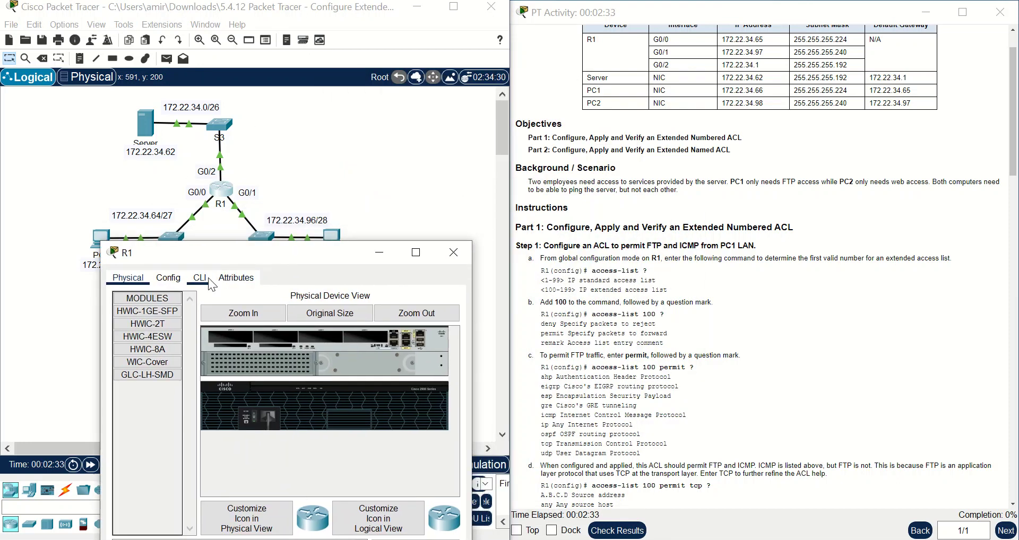
pyautogui.click(210, 280)
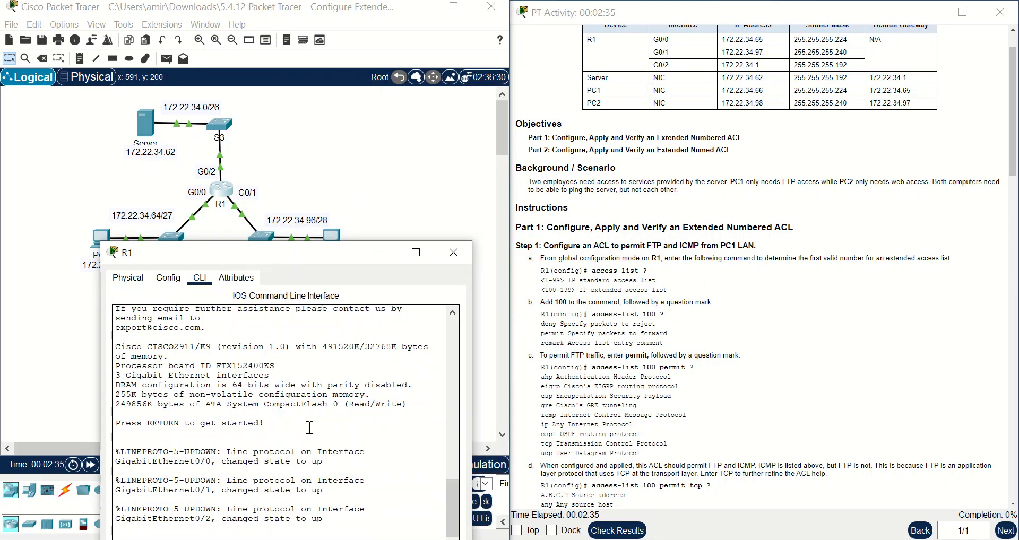
pyautogui.moveTo(293, 253); pyautogui.dragTo(238, 229)
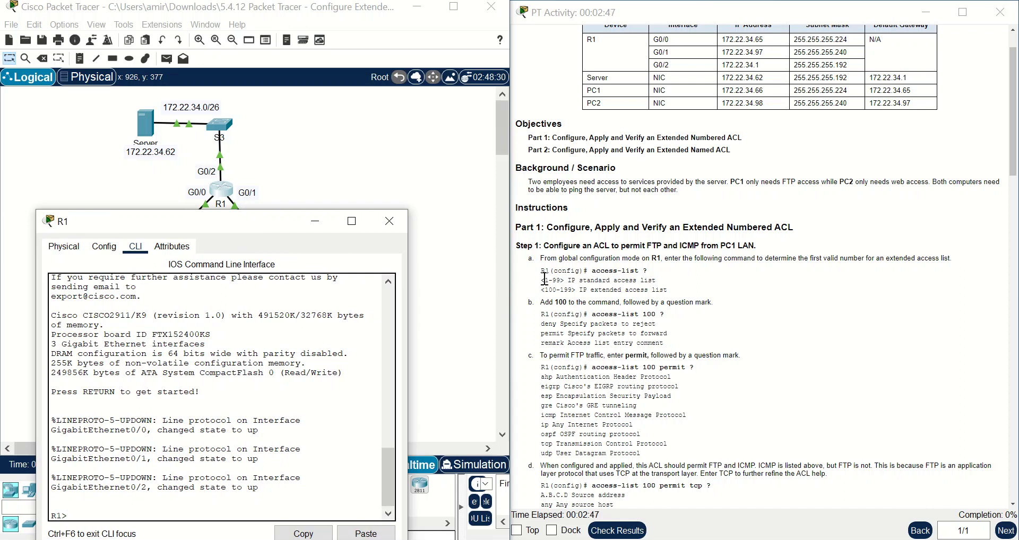
pyautogui.click(190, 499)
# - Enter privileged EXEC and then global configuration mode on R1 with en and conf t
pyautogui.write('en')
pyautogui.press('Return')
pyautogui.write('co')
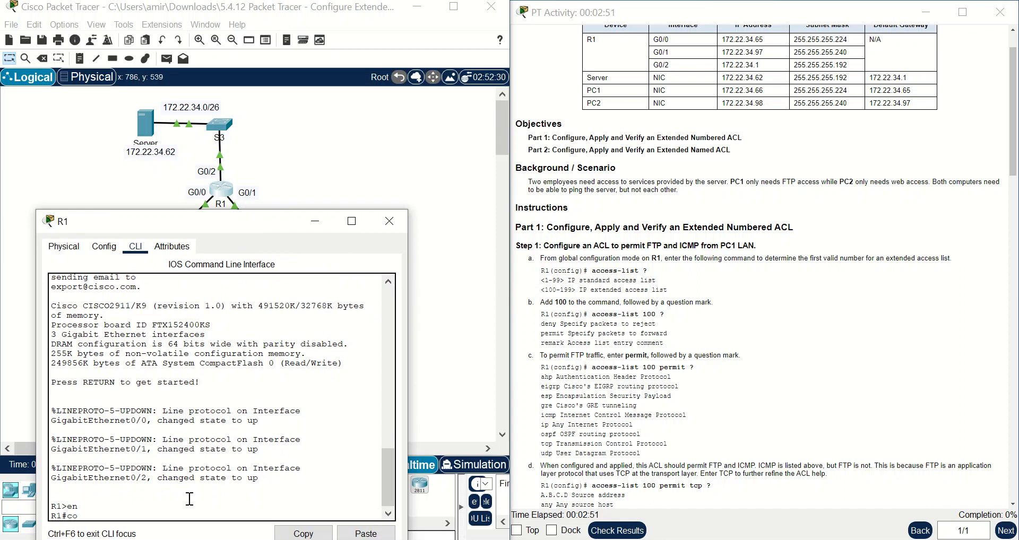
pyautogui.write('nf t')
pyautogui.press('Return')
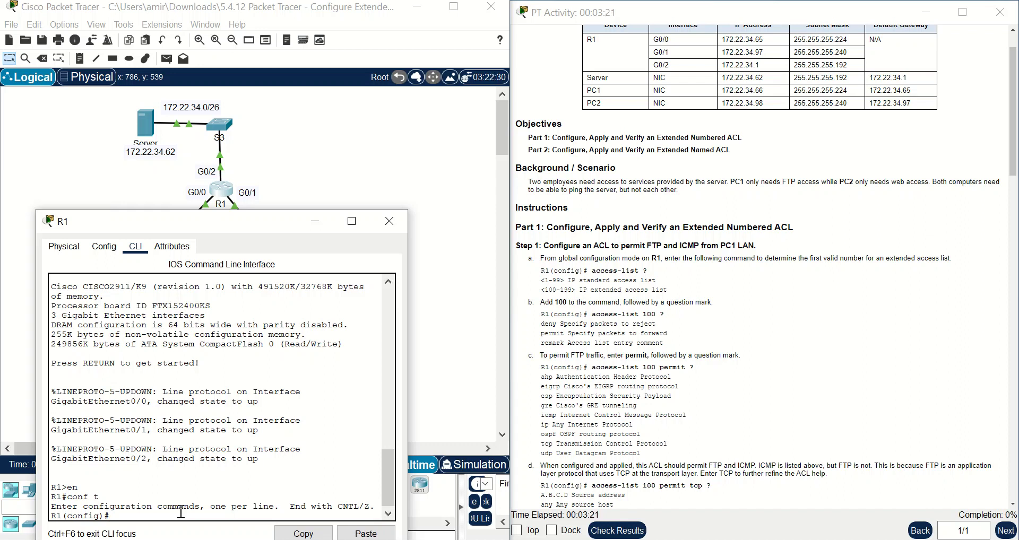
# - List the access-list number ranges, then the deny/permit/remark options for list 100
pyautogui.write('aacc')
pyautogui.press('Tab')
pyautogui.press('BackSpace')
pyautogui.press('BackSpace')
pyautogui.press('BackSpace')
pyautogui.write('cc')
pyautogui.press('Tab')
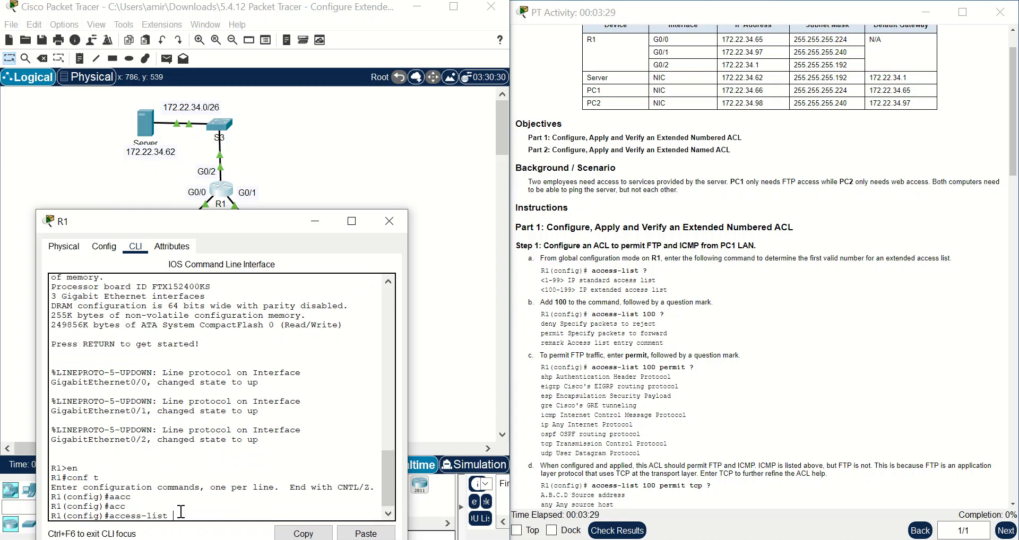
pyautogui.write('?')
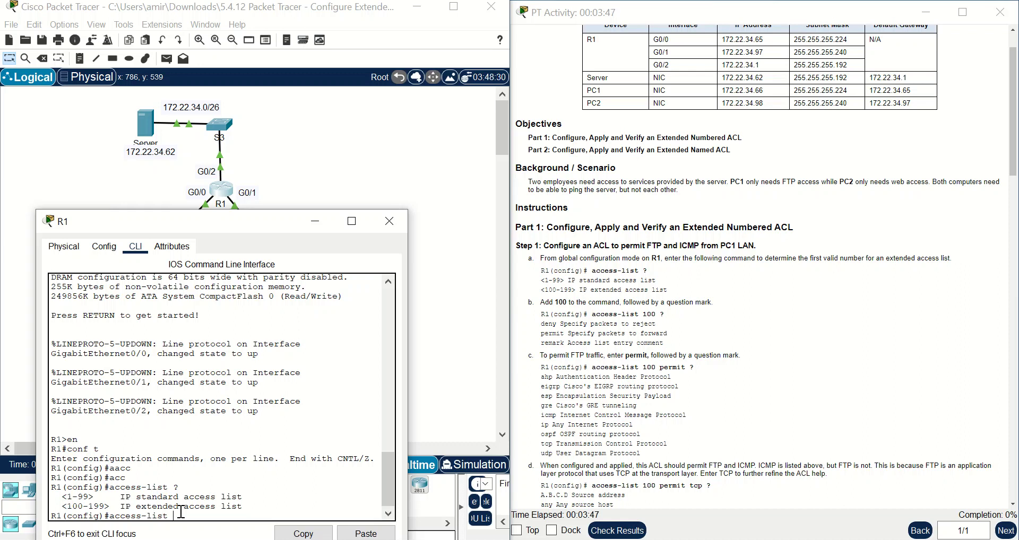
pyautogui.write('100 ?')
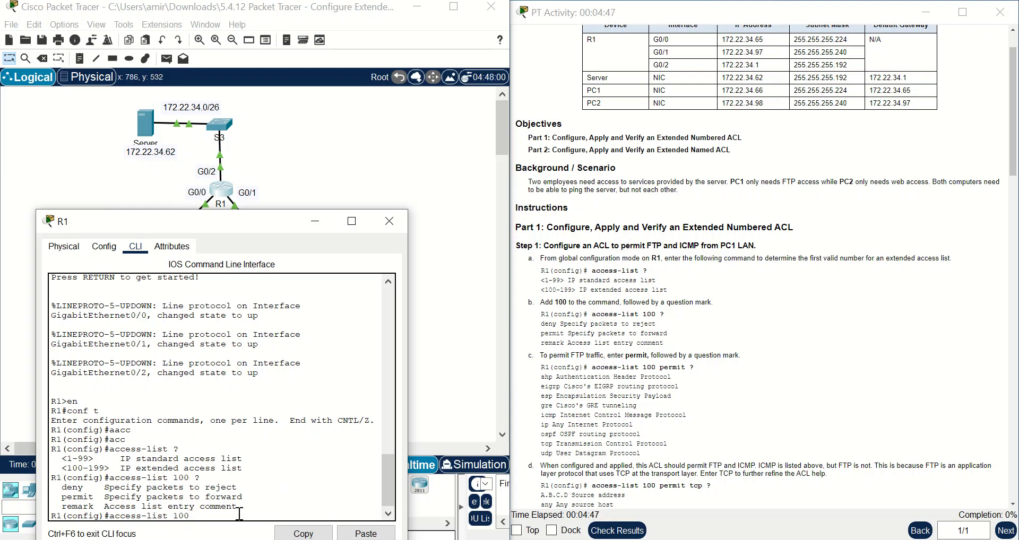
# - Build access-list 100 permit tcp, listing available protocols and then the source options
pyautogui.write('er')
pyautogui.press('Tab')
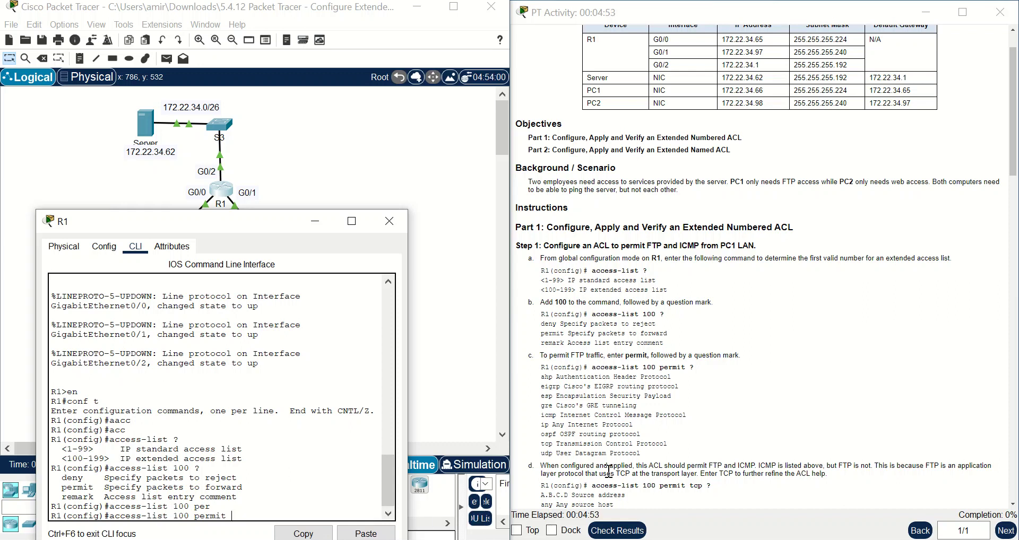
pyautogui.scroll(-2, 652, 456)
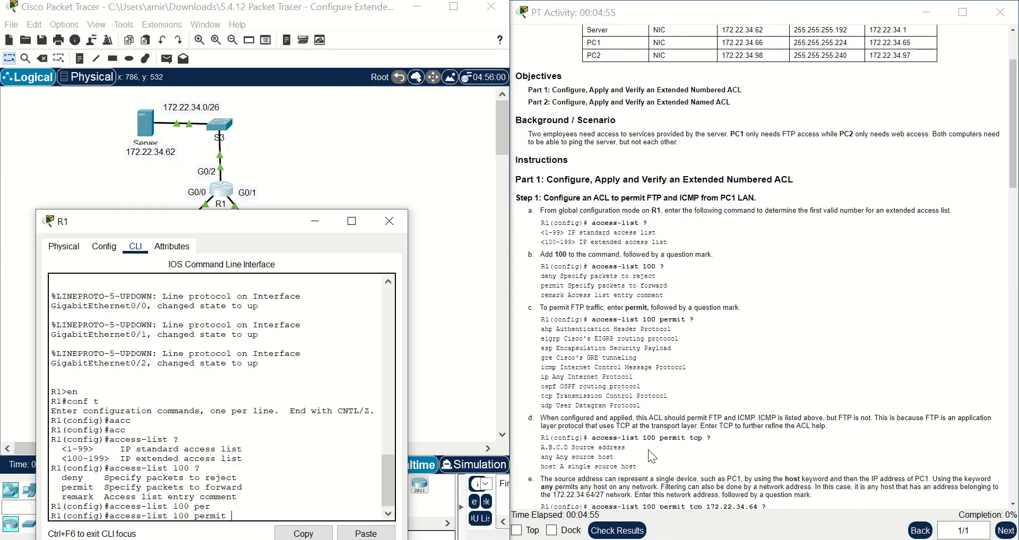
pyautogui.press('Return')
pyautogui.press('Return')
pyautogui.press('Up')
pyautogui.write('?')
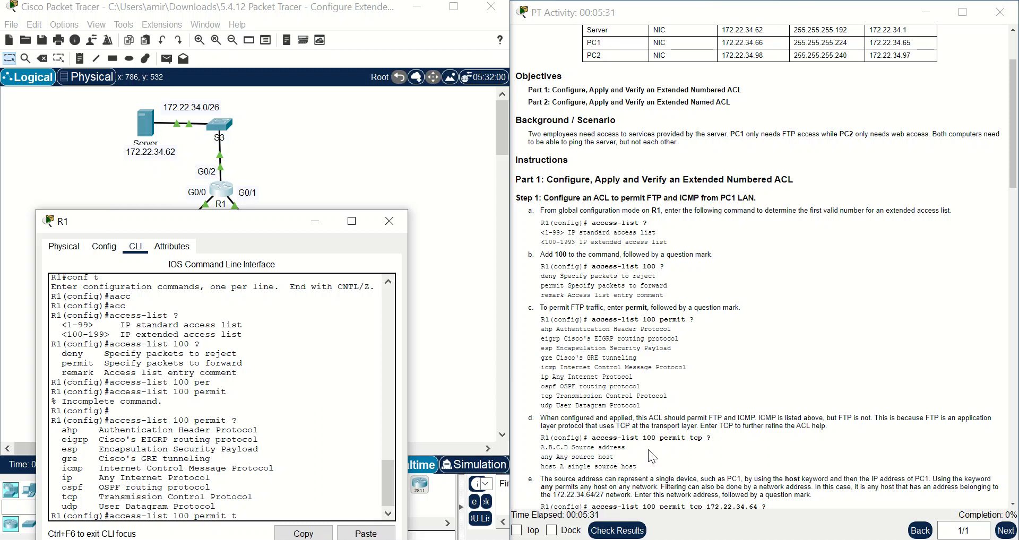
pyautogui.press('Tab')
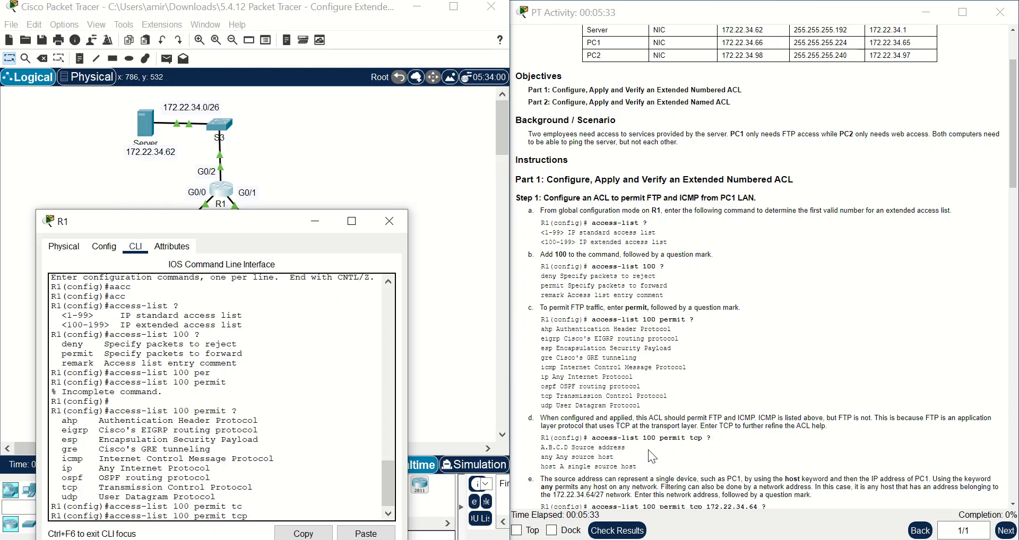
pyautogui.write('?')
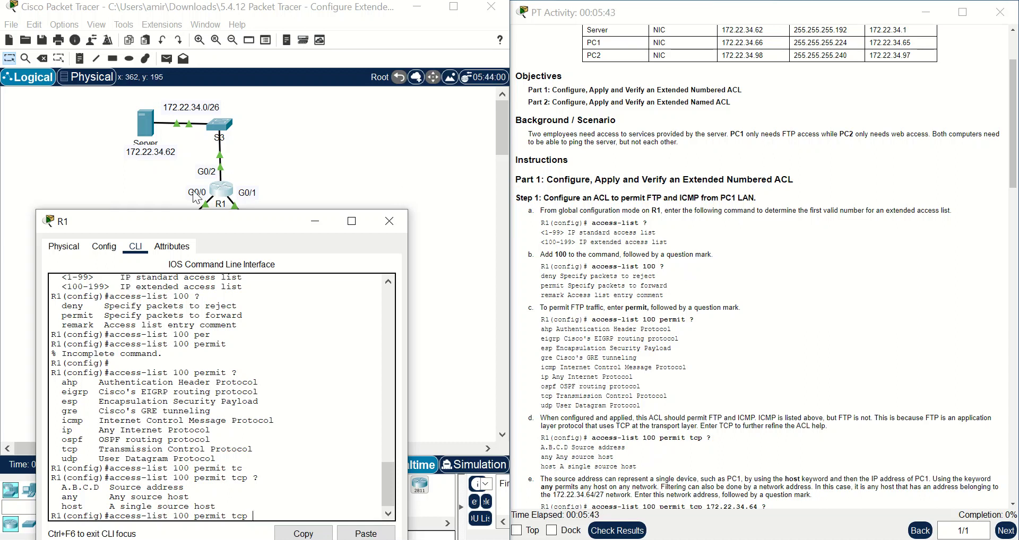
# - Add source 172.22.34.66 and confirm the help asks for source wildcard bits next
pyautogui.moveTo(154, 226); pyautogui.dragTo(191, 323)
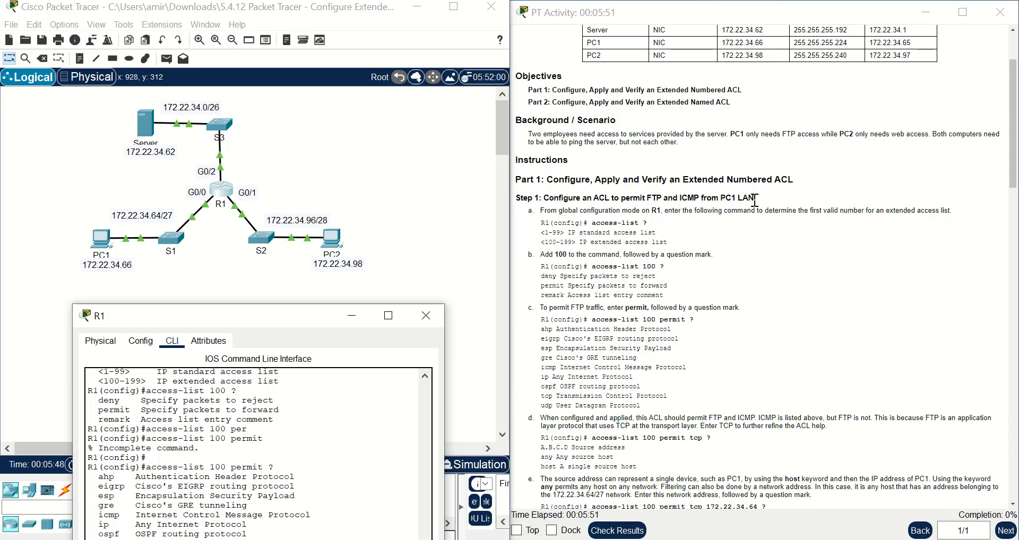
pyautogui.moveTo(215, 320); pyautogui.dragTo(466, 151)
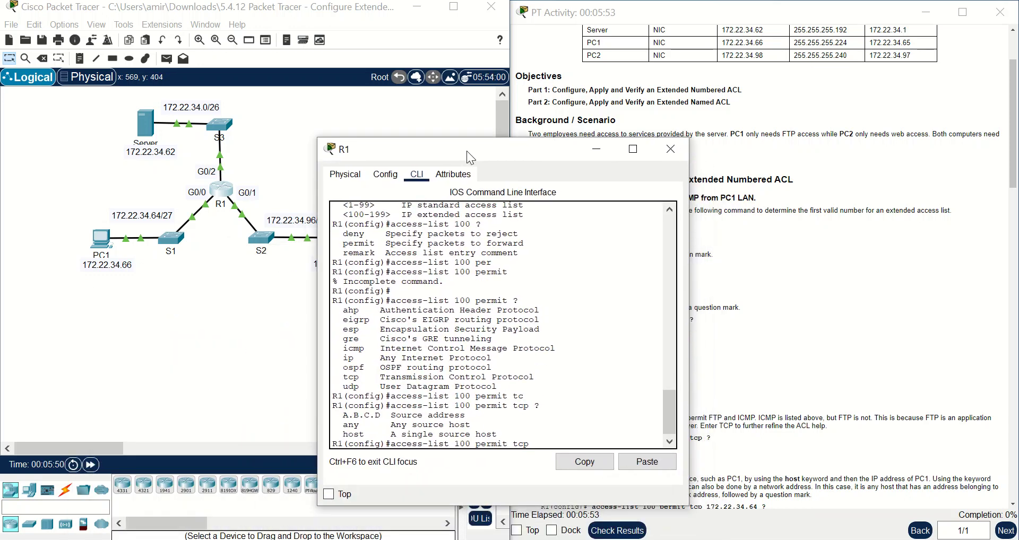
pyautogui.write('1')
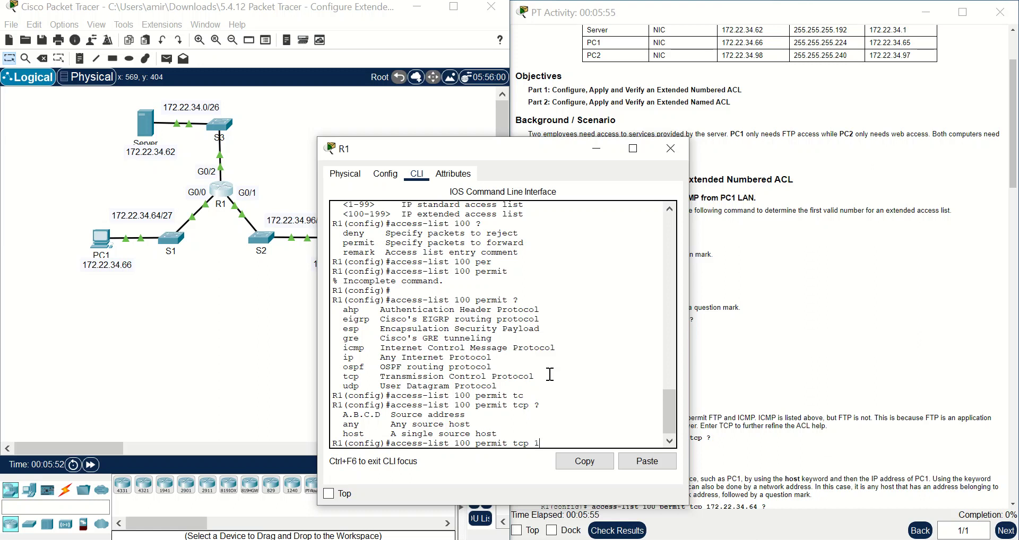
pyautogui.write('72.22.34.66')
pyautogui.moveTo(505, 143); pyautogui.dragTo(262, 169)
pyautogui.write('?')
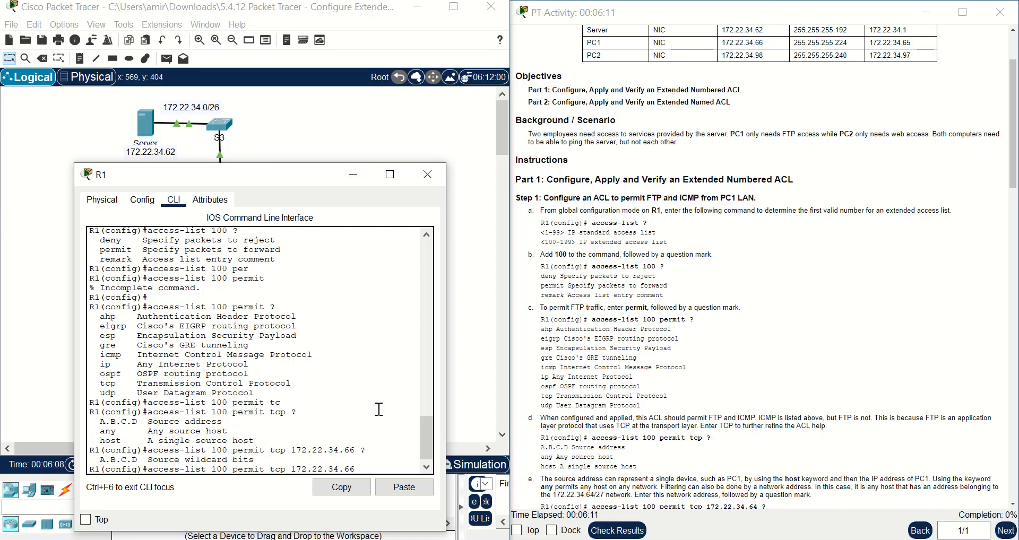
pyautogui.moveTo(256, 459); pyautogui.dragTo(95, 460)
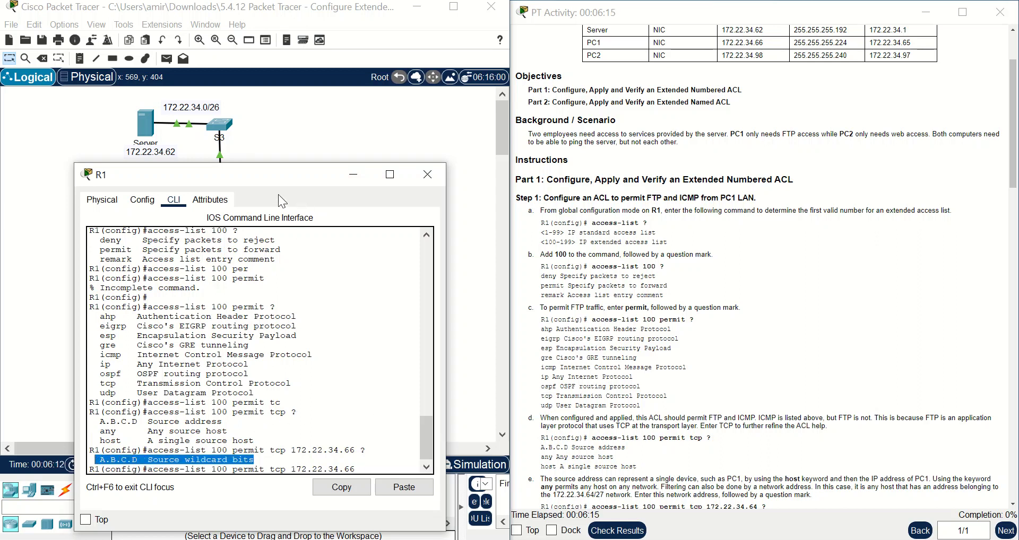
# - Close R1's device window to return to the full topology
pyautogui.moveTo(266, 179); pyautogui.dragTo(238, 247)
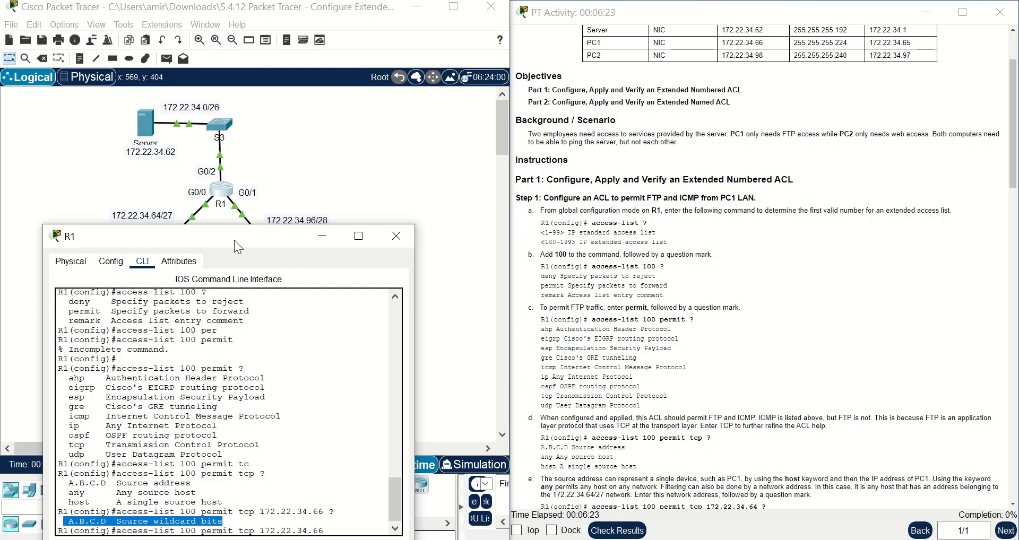
pyautogui.moveTo(234, 240); pyautogui.dragTo(231, 216)
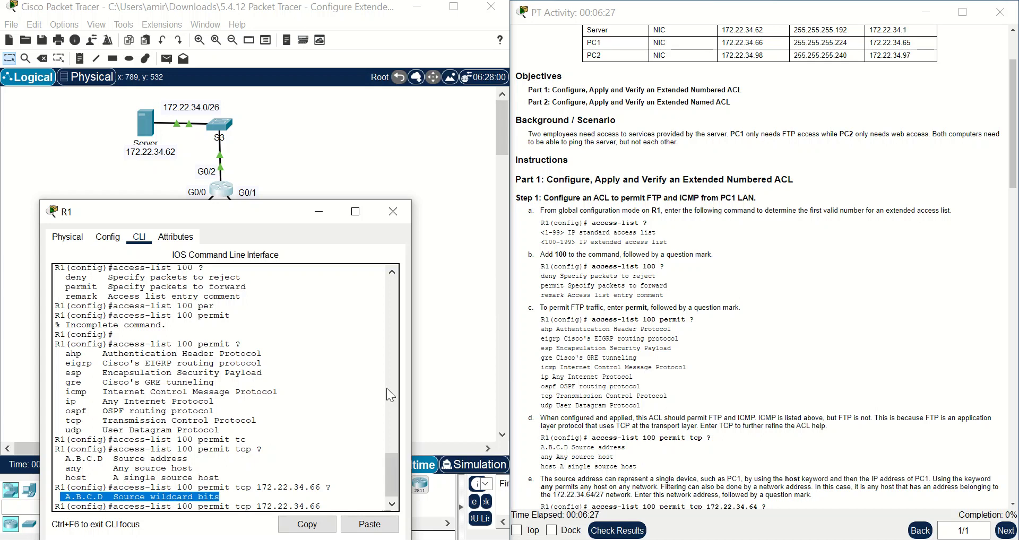
pyautogui.click(387, 144)
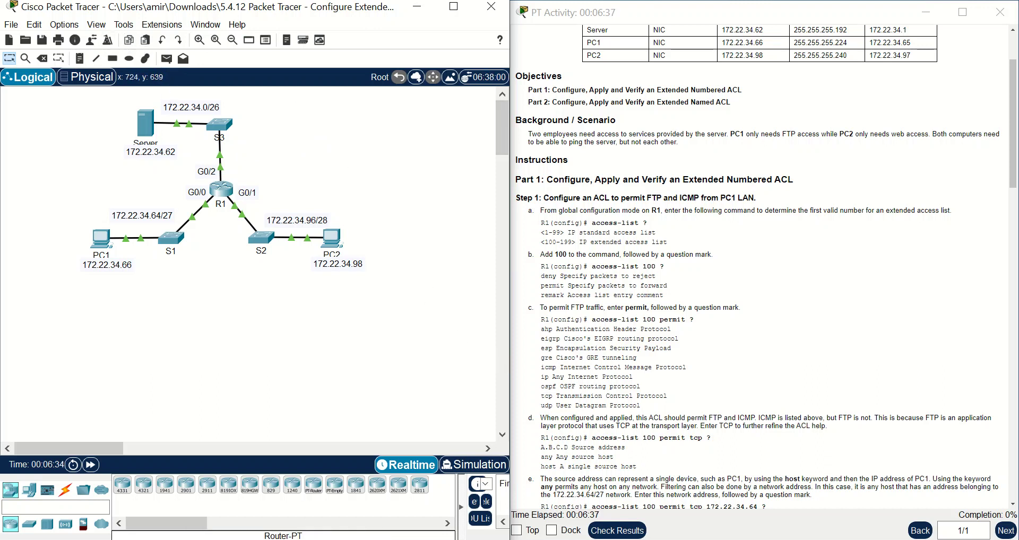
# - Launch Notepad and narrow it over the Packet Tracer topology
pyautogui.press('super')
pyautogui.write('note')
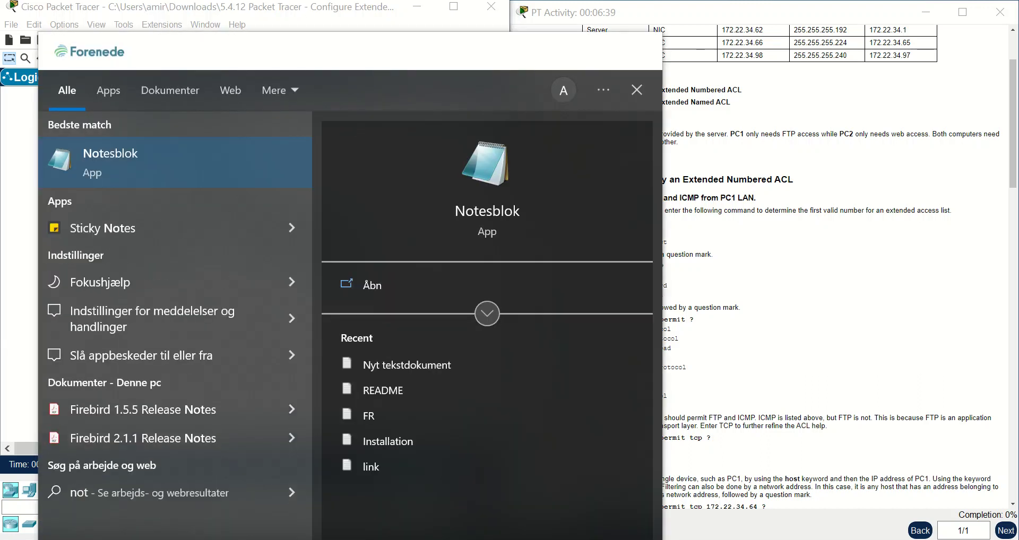
pyautogui.click(197, 171)
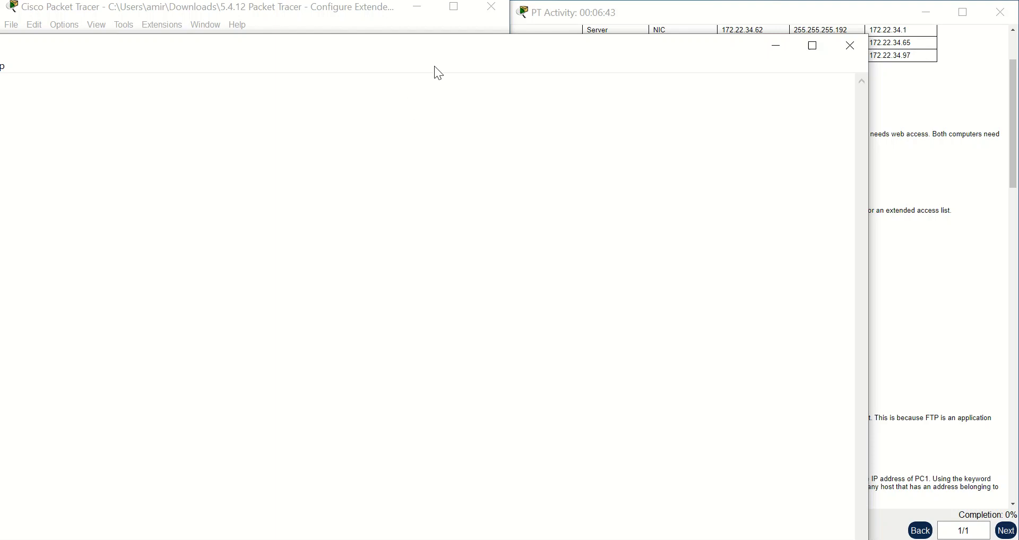
pyautogui.moveTo(434, 53); pyautogui.dragTo(570, 160)
pyautogui.moveTo(899, 287); pyautogui.dragTo(480, 277)
pyautogui.moveTo(290, 153); pyautogui.dragTo(608, 139)
# - Write the /27 wildcard calculation: 255.255.255.255 - 255.255.255.224 = 0.0.0.31
pyautogui.write('/27 ')
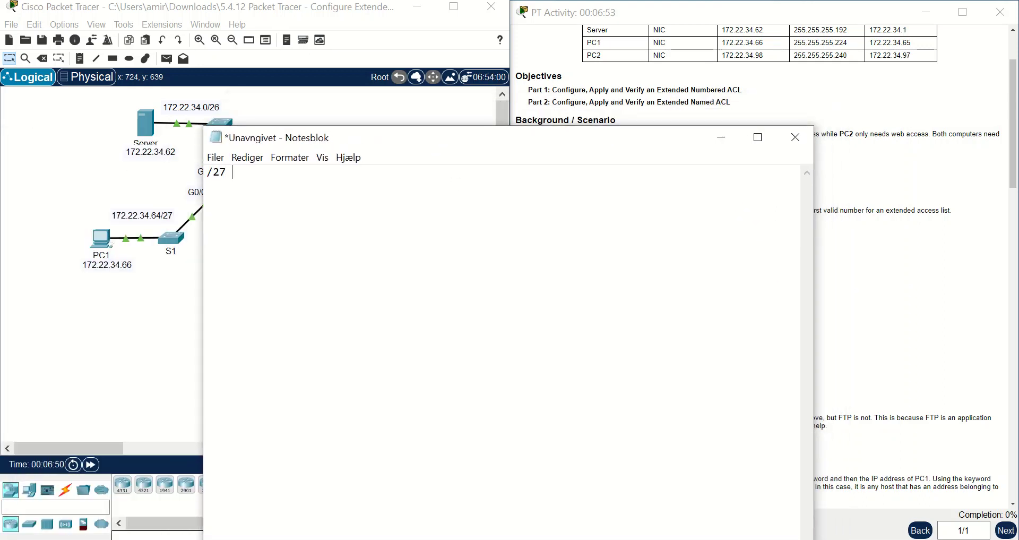
pyautogui.write('  Wild = 255.255.')
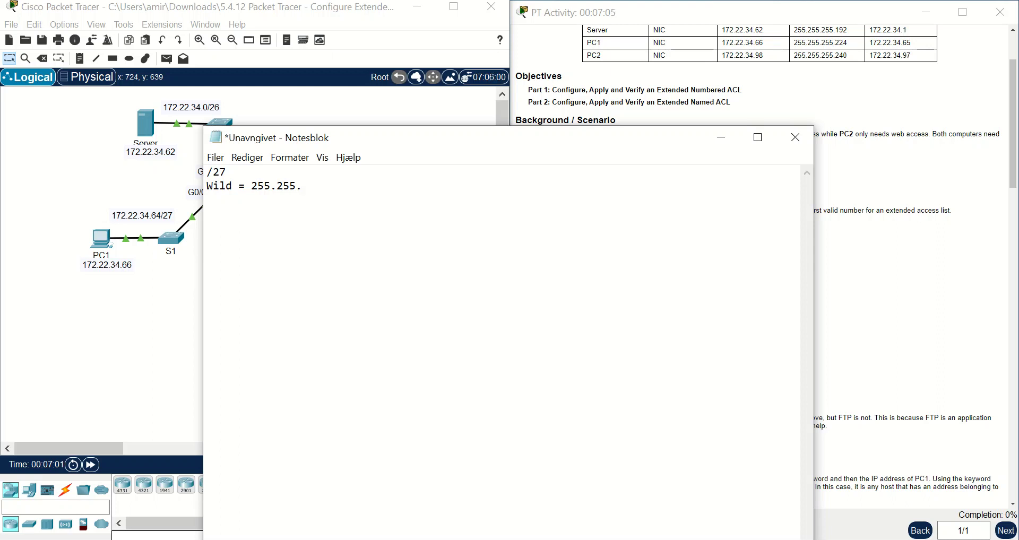
pyautogui.write('255.255    -')
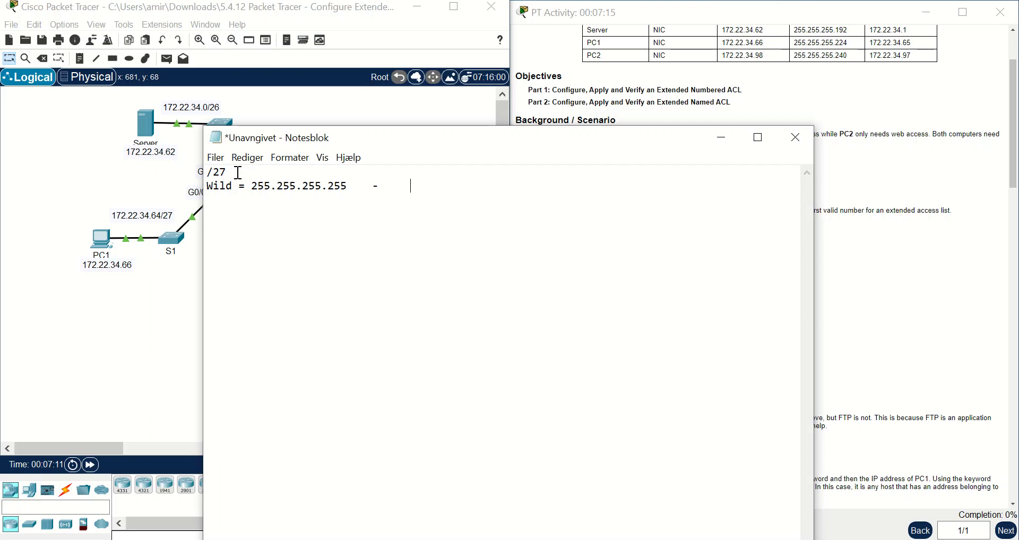
pyautogui.write('255.255.2')
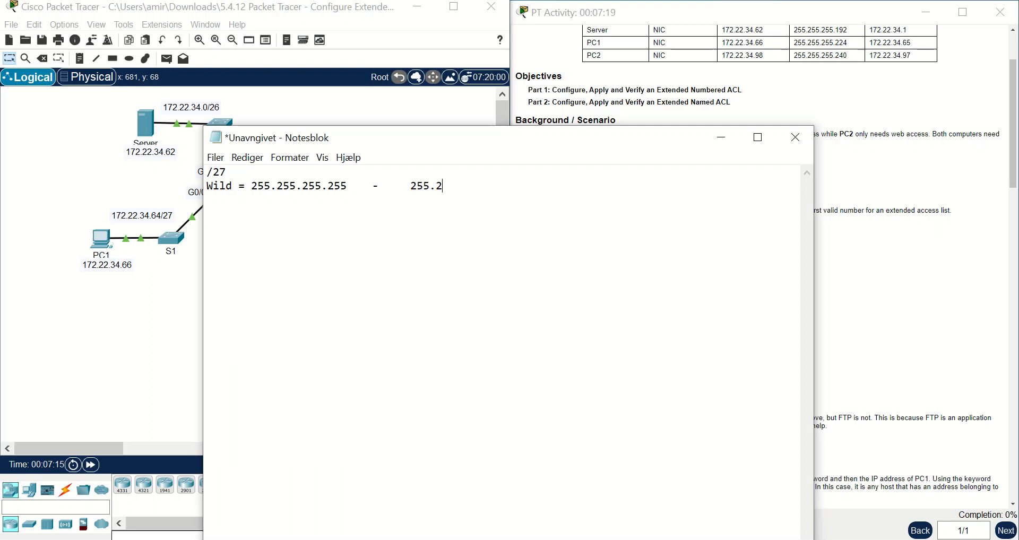
pyautogui.write('55')
pyautogui.write('224    =      0.')
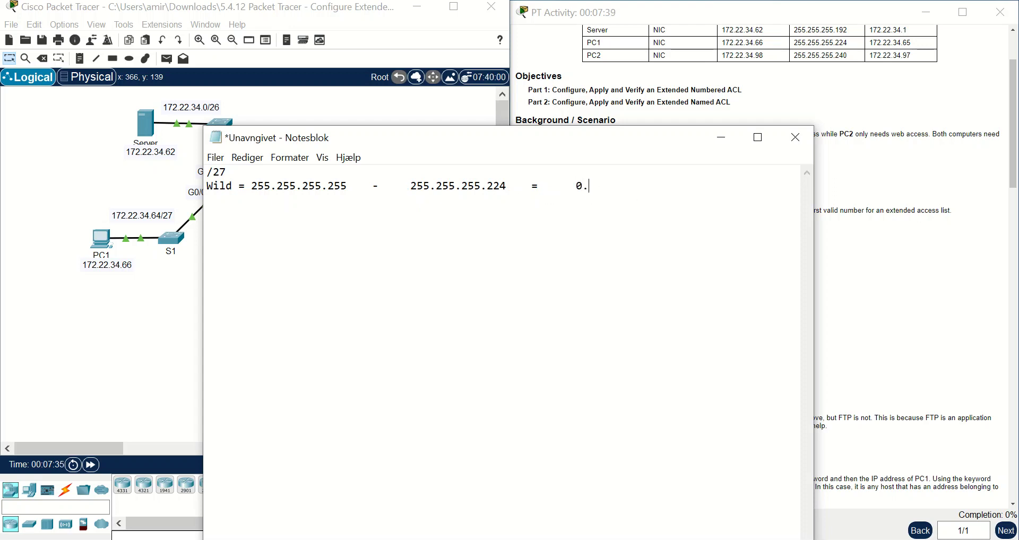
pyautogui.moveTo(277, 186); pyautogui.dragTo(305, 187)
pyautogui.click(598, 190)
pyautogui.write('0.0.')
pyautogui.moveTo(328, 187); pyautogui.dragTo(350, 189)
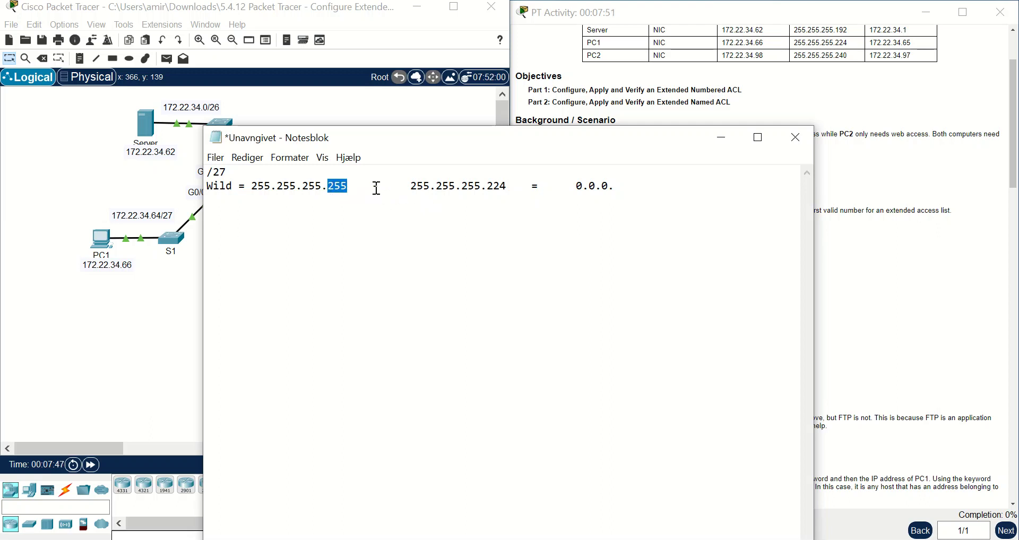
pyautogui.click(324, 187)
pyautogui.moveTo(331, 187); pyautogui.dragTo(349, 186)
pyautogui.click(635, 188)
pyautogui.write('31')
# - Copy the 0.0.0.31 wildcard result with Kopier
pyautogui.moveTo(642, 186); pyautogui.dragTo(577, 189)
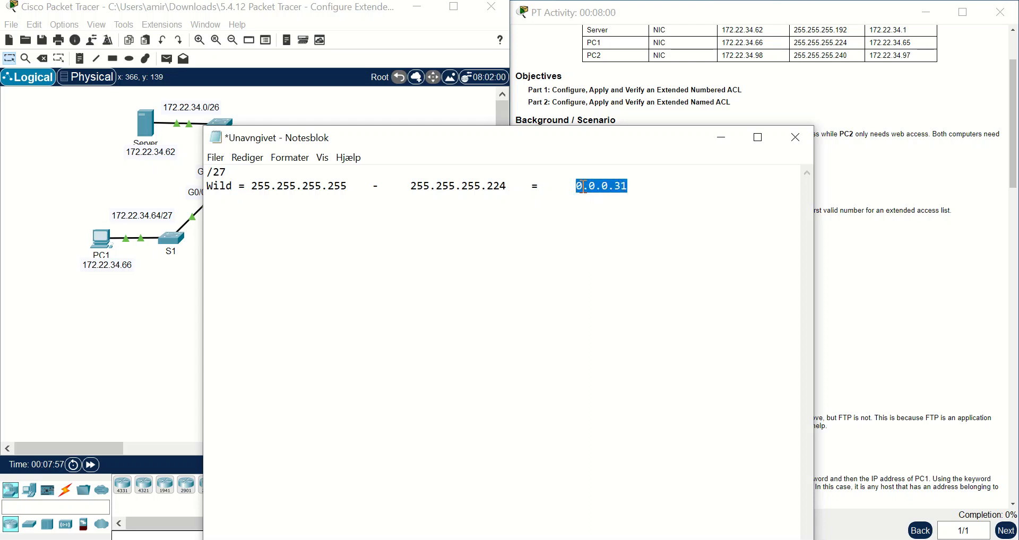
pyautogui.rightClick(583, 186)
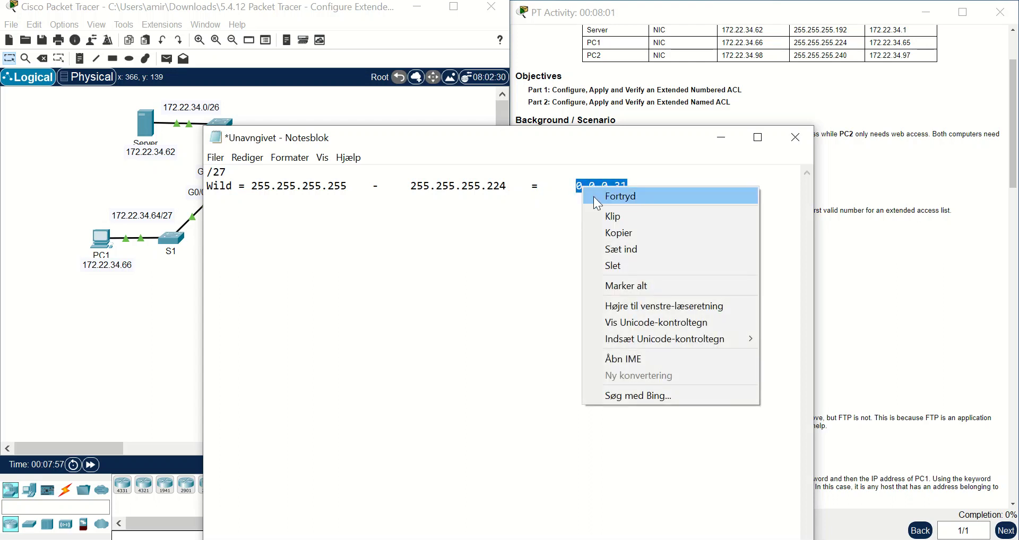
pyautogui.click(600, 230)
# - Paste 0.0.0.31 after 172.22.34.66 in R1's ACL command and list destination options
pyautogui.click(721, 139)
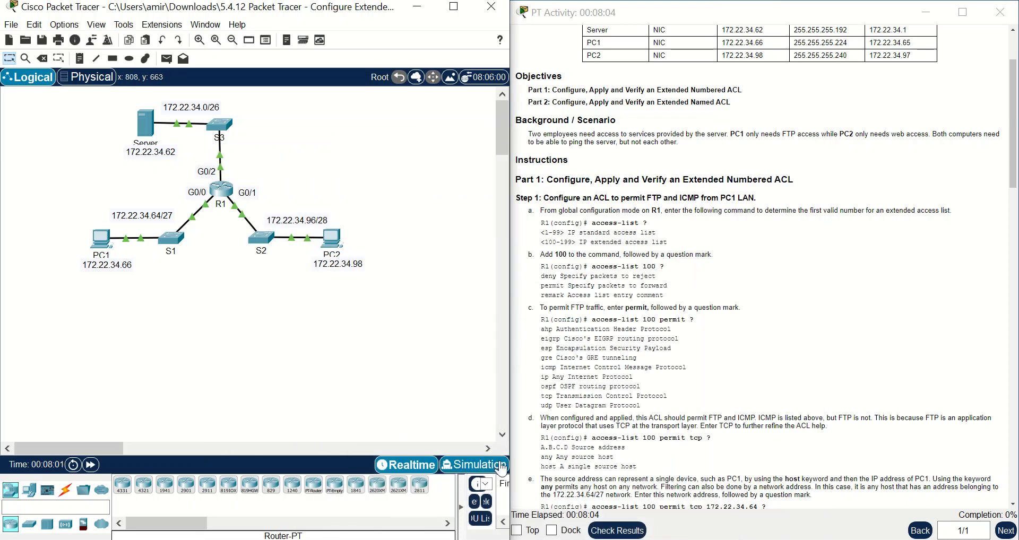
pyautogui.click(221, 189)
pyautogui.click(367, 526)
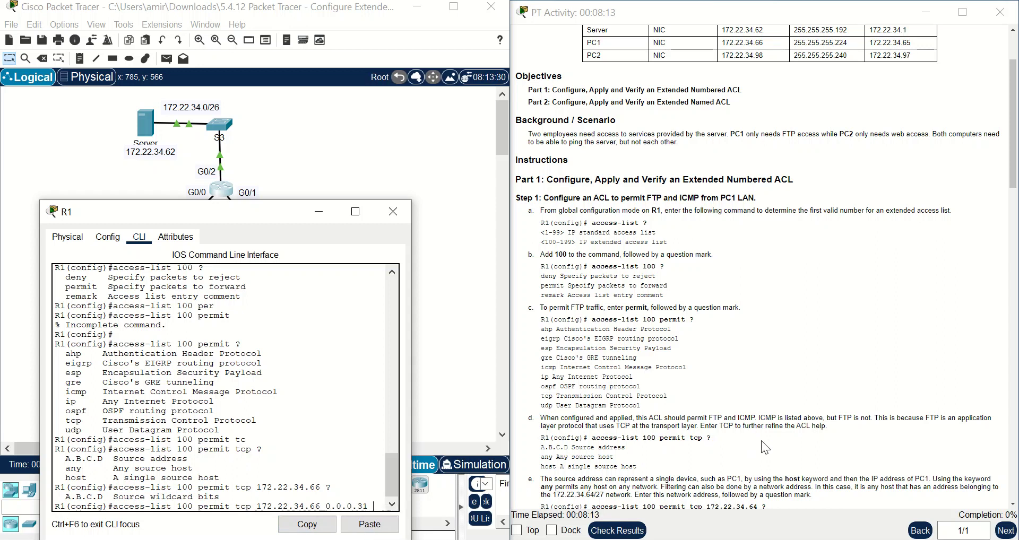
pyautogui.scroll(-2, 765, 440)
pyautogui.scroll(-1, 764, 440)
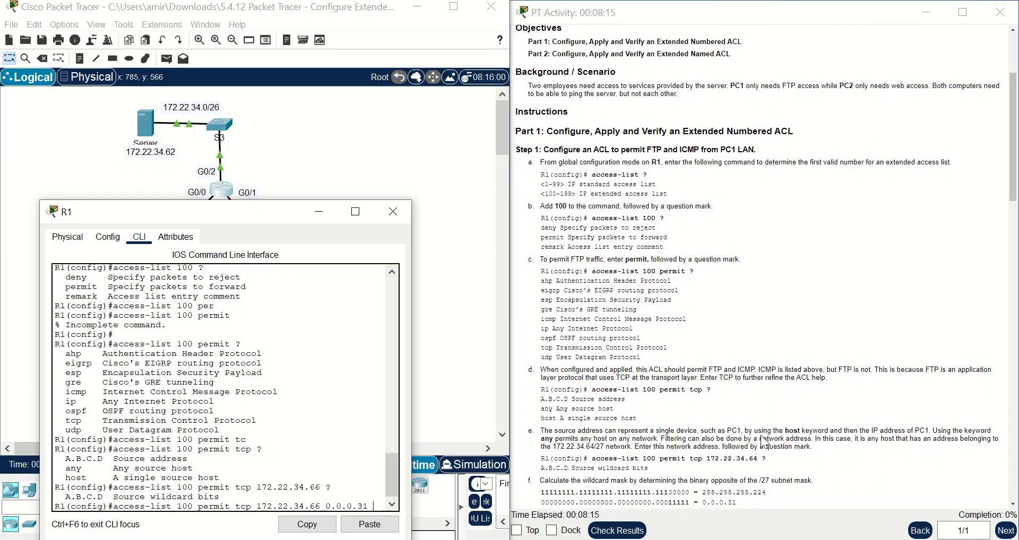
pyautogui.scroll(-3, 765, 440)
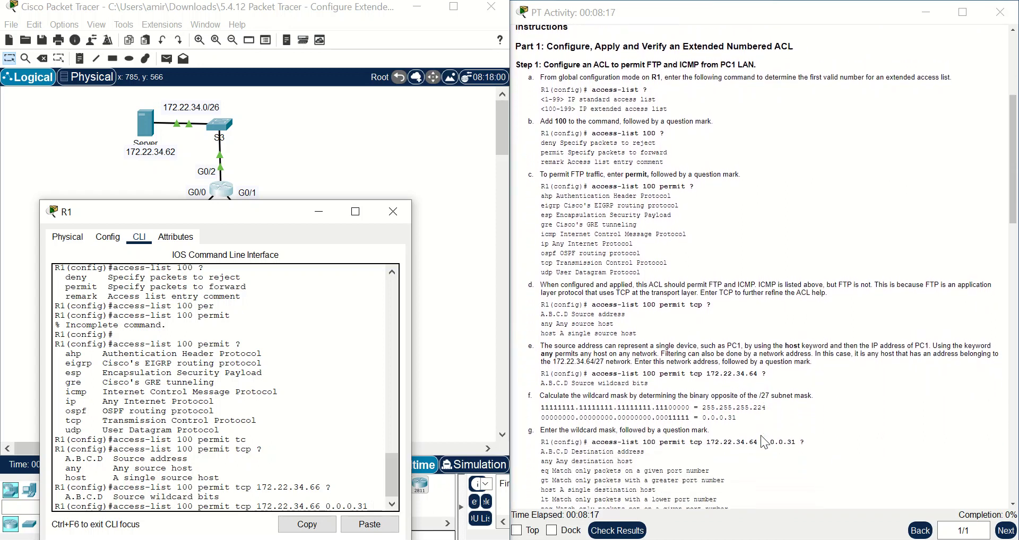
pyautogui.scroll(-3, 801, 435)
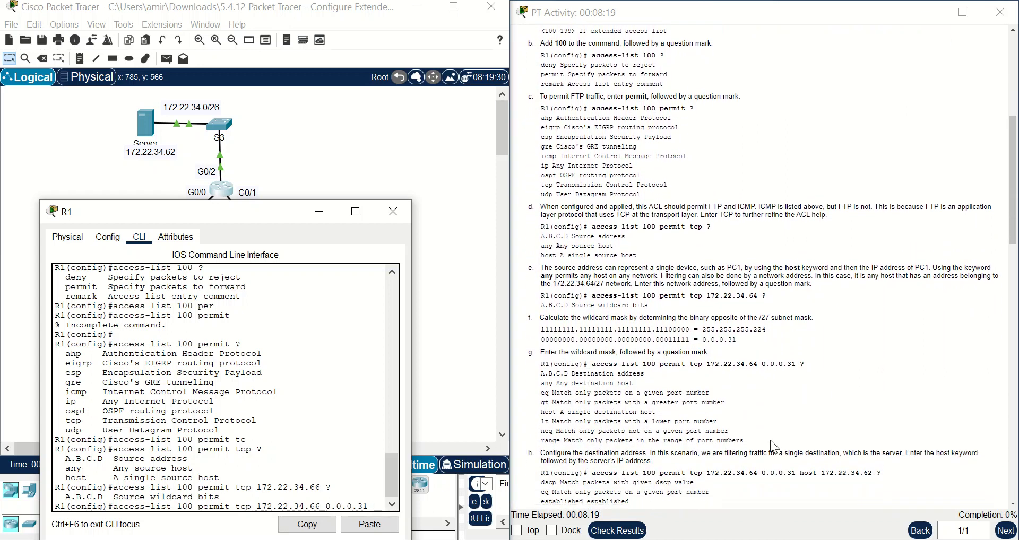
pyautogui.scroll(-1, 724, 485)
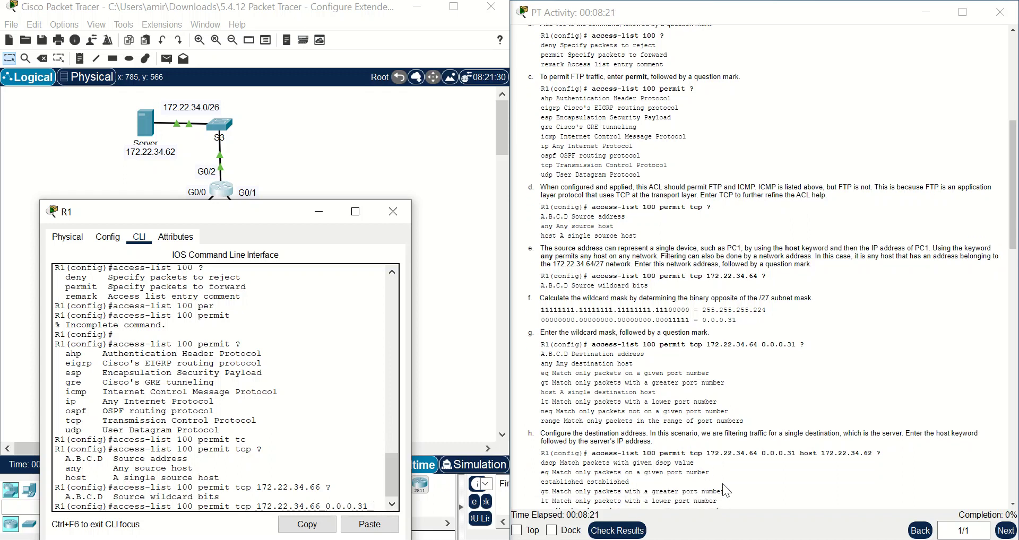
pyautogui.write('?')
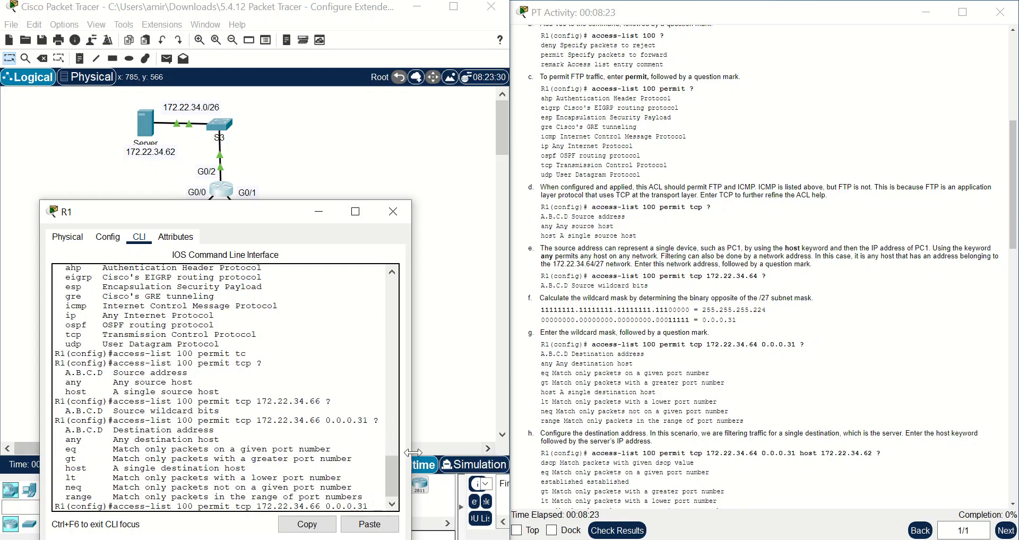
# - Widen and reposition R1's window to show its console alongside Server and PC1
pyautogui.moveTo(411, 455); pyautogui.dragTo(562, 458)
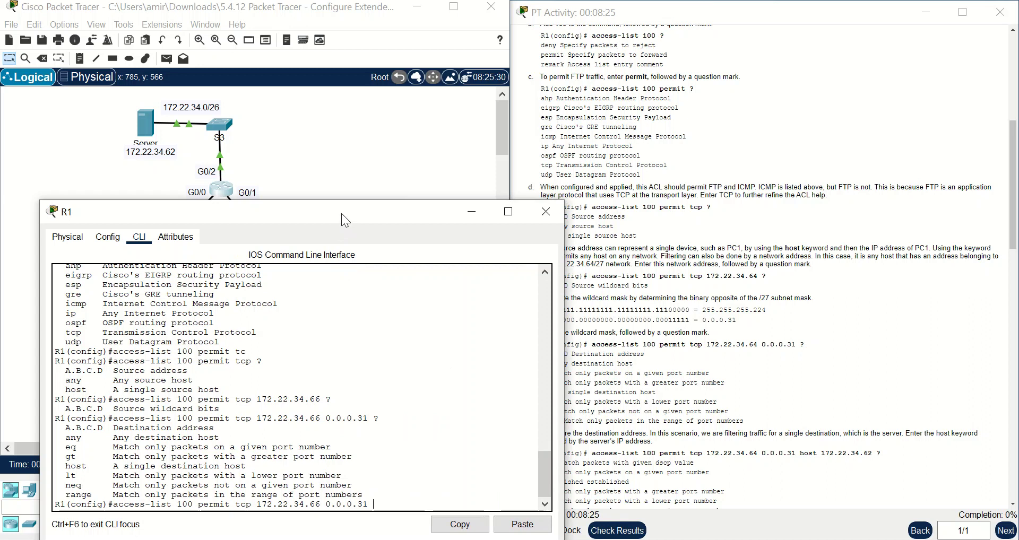
pyautogui.moveTo(342, 214); pyautogui.dragTo(345, 134)
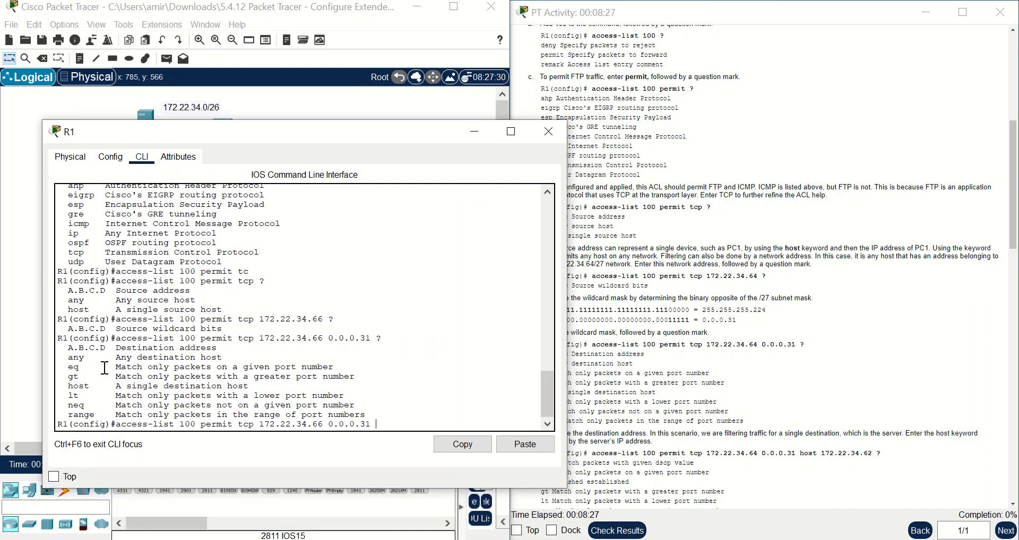
pyautogui.moveTo(301, 136); pyautogui.dragTo(276, 176)
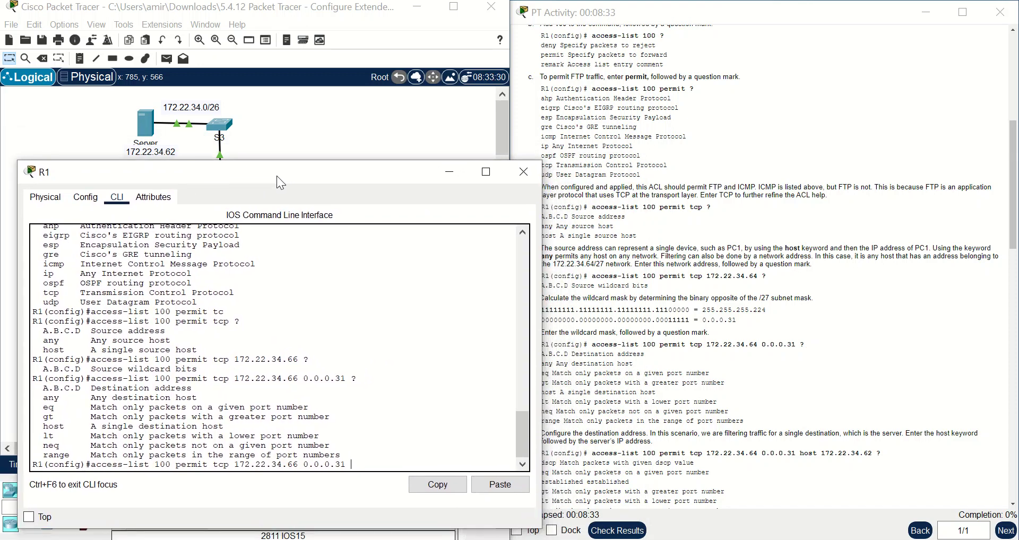
pyautogui.scroll(5, 777, 237)
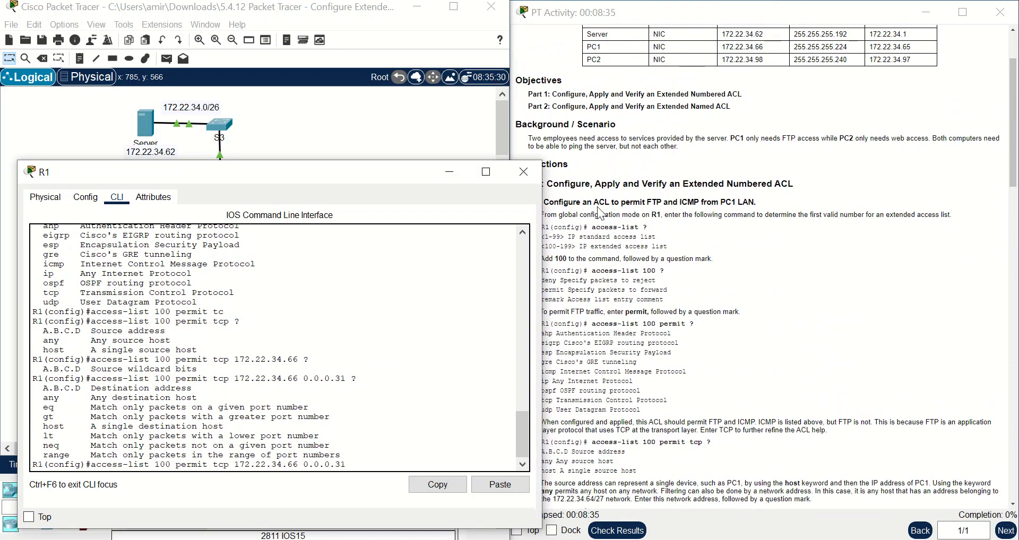
pyautogui.moveTo(401, 182); pyautogui.dragTo(267, 113)
pyautogui.scroll(-3, 729, 345)
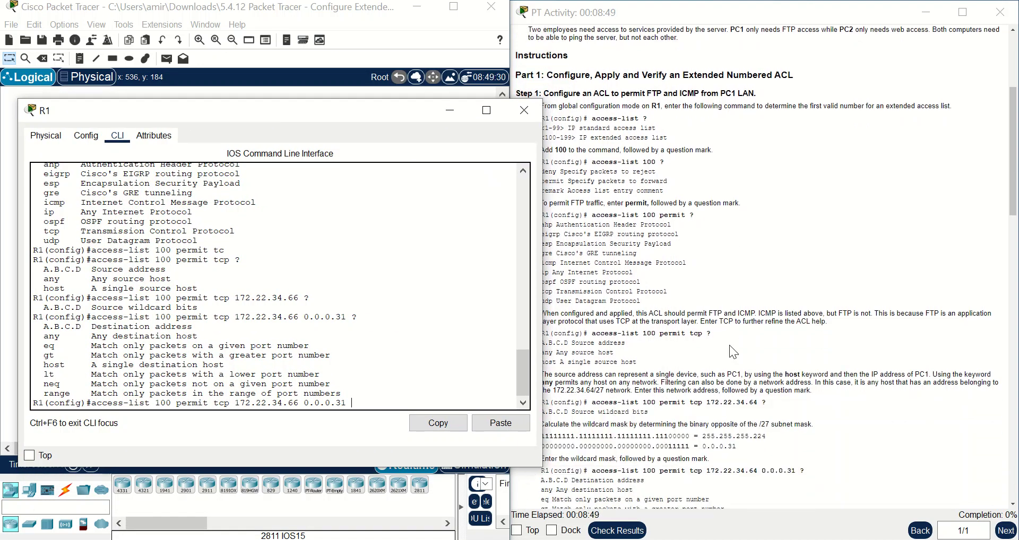
pyautogui.moveTo(305, 113); pyautogui.dragTo(282, 151)
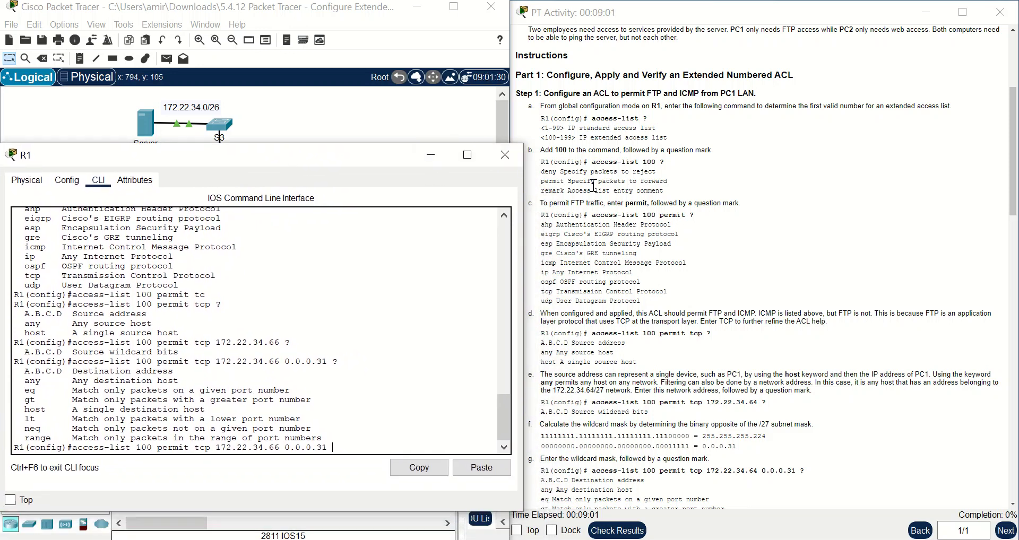
pyautogui.scroll(-2, 594, 185)
pyautogui.scroll(-7, 594, 185)
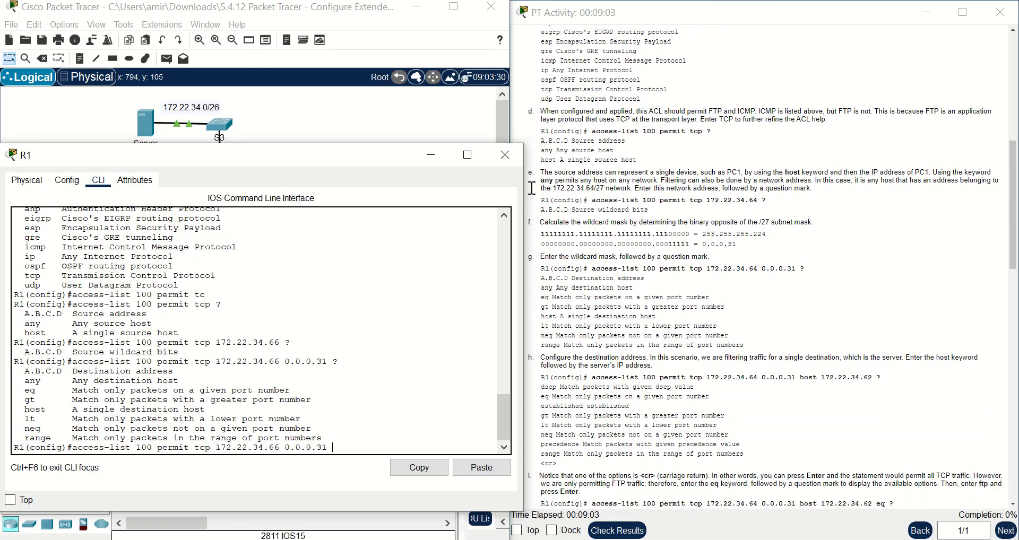
# - Add destination host 172.22.34.62 to the ACL command and list the next keyword options
pyautogui.moveTo(317, 148); pyautogui.dragTo(352, 186)
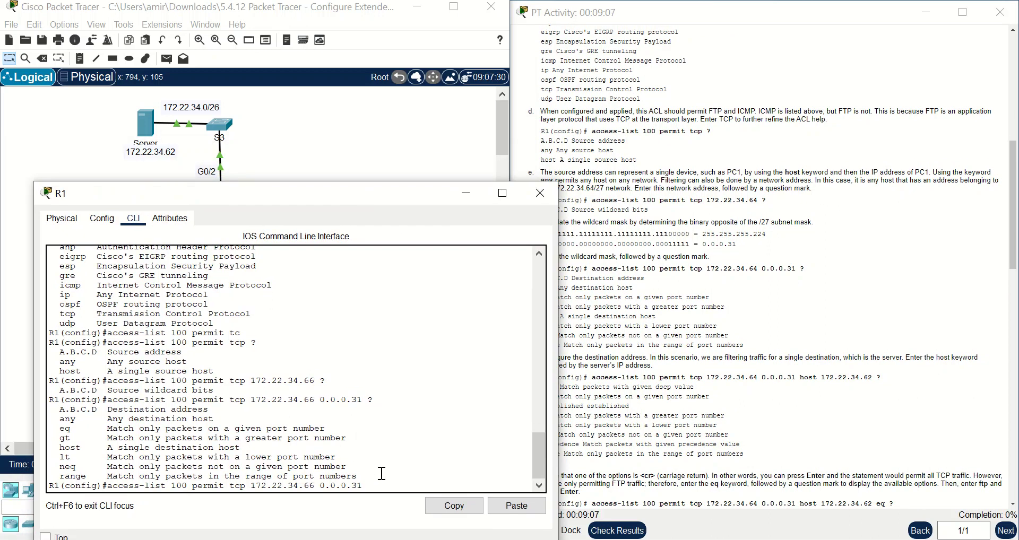
pyautogui.write('t')
pyautogui.moveTo(54, 447); pyautogui.dragTo(242, 447)
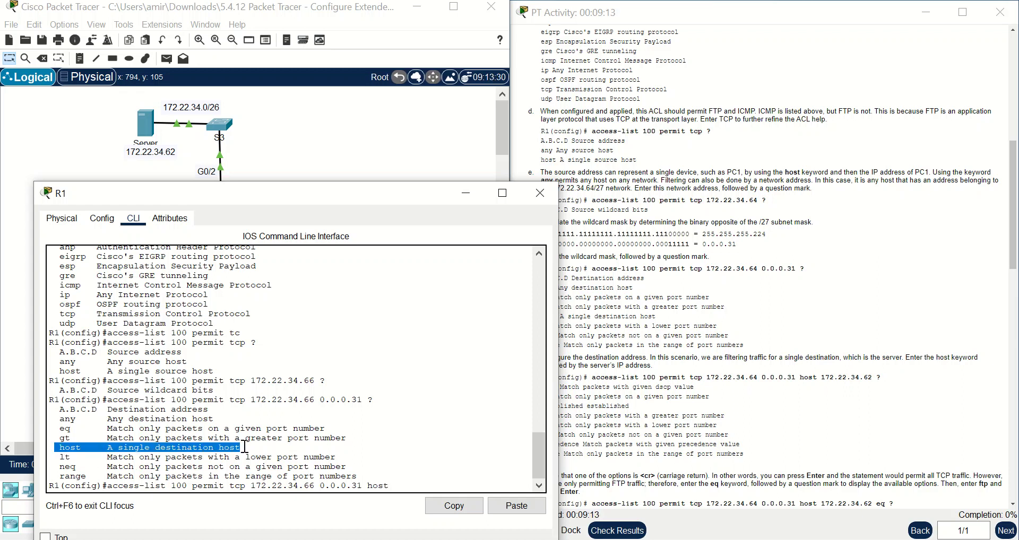
pyautogui.click(454, 506)
pyautogui.click(417, 488)
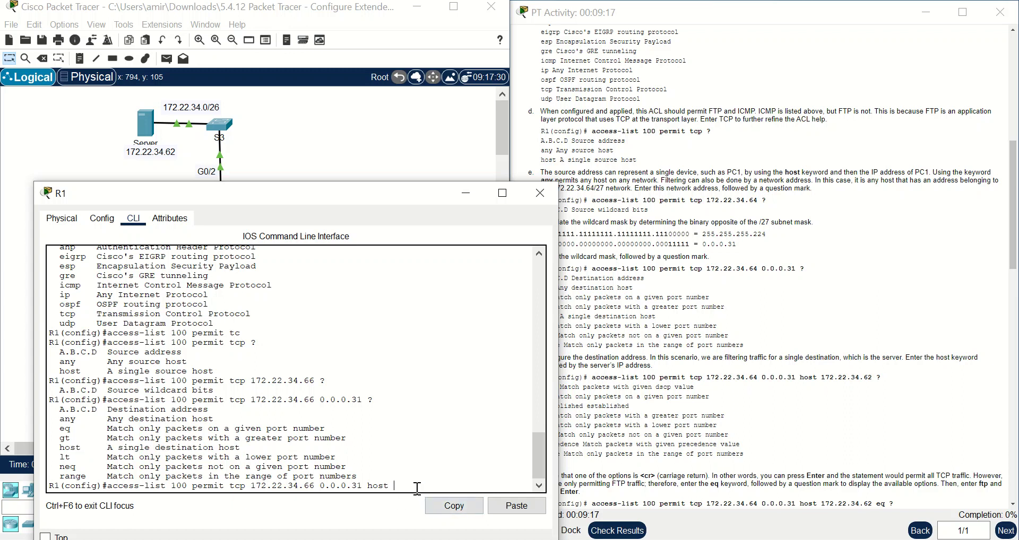
pyautogui.write('172')
pyautogui.write('.22.')
pyautogui.write('34')
pyautogui.write('.62 ?')
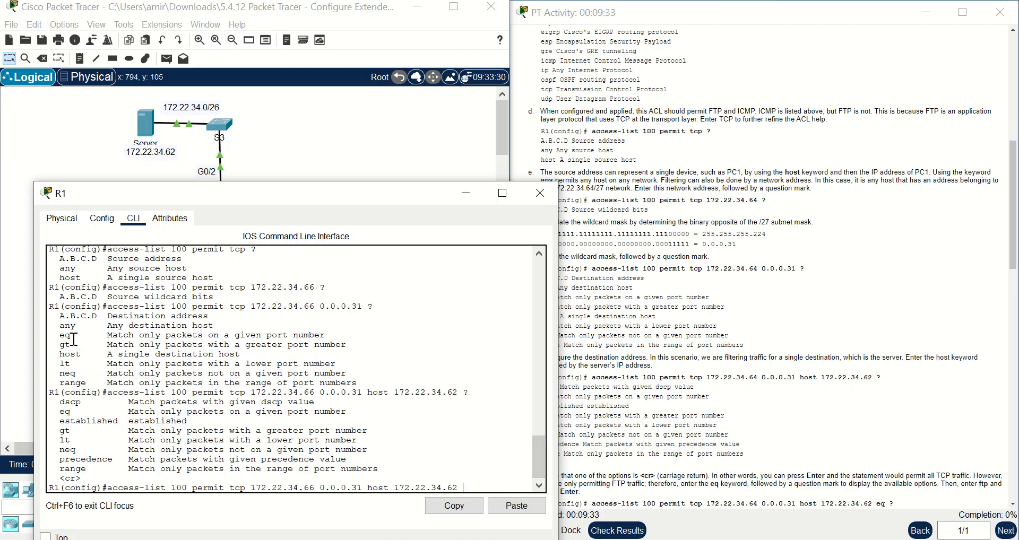
pyautogui.moveTo(60, 352); pyautogui.dragTo(237, 355)
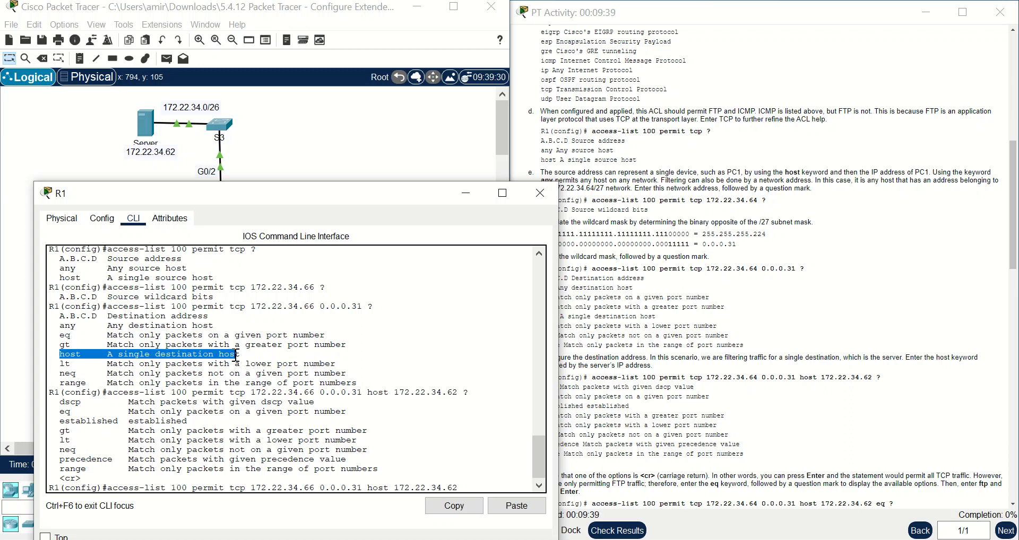
pyautogui.click(470, 487)
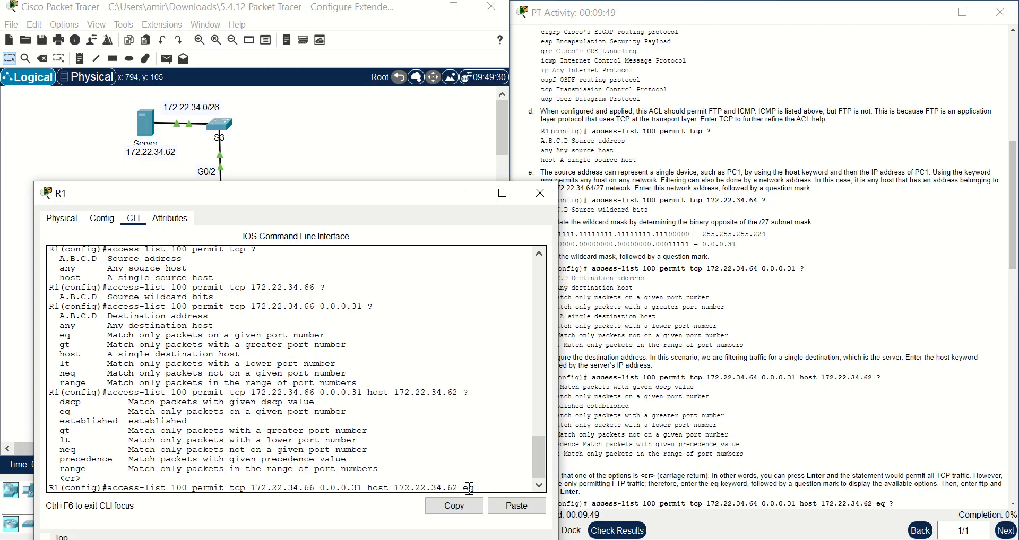
# - Finish the entry with eq ftp and submit it to access list 100
pyautogui.write('??')
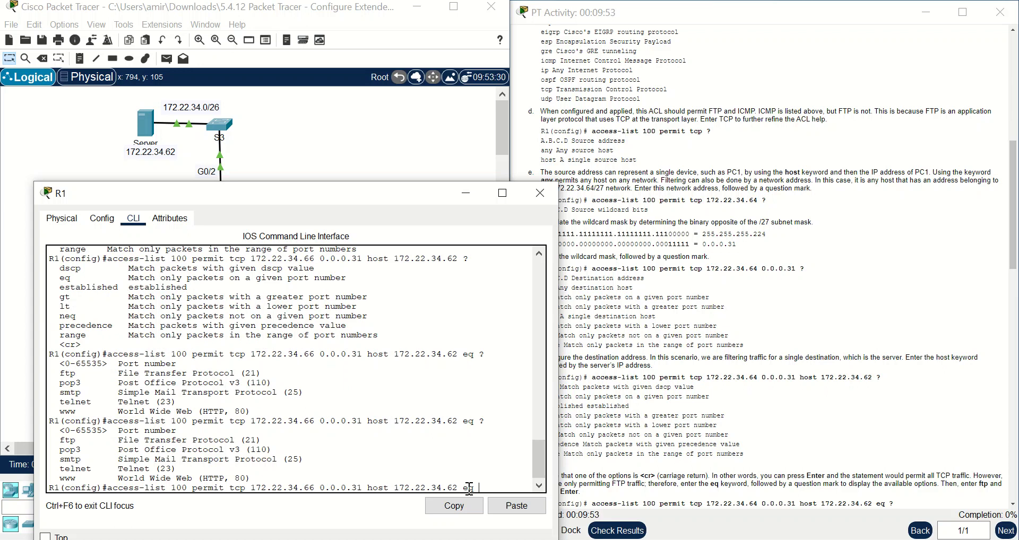
pyautogui.write('ft')
pyautogui.press('Tab')
pyautogui.moveTo(55, 431); pyautogui.dragTo(260, 431)
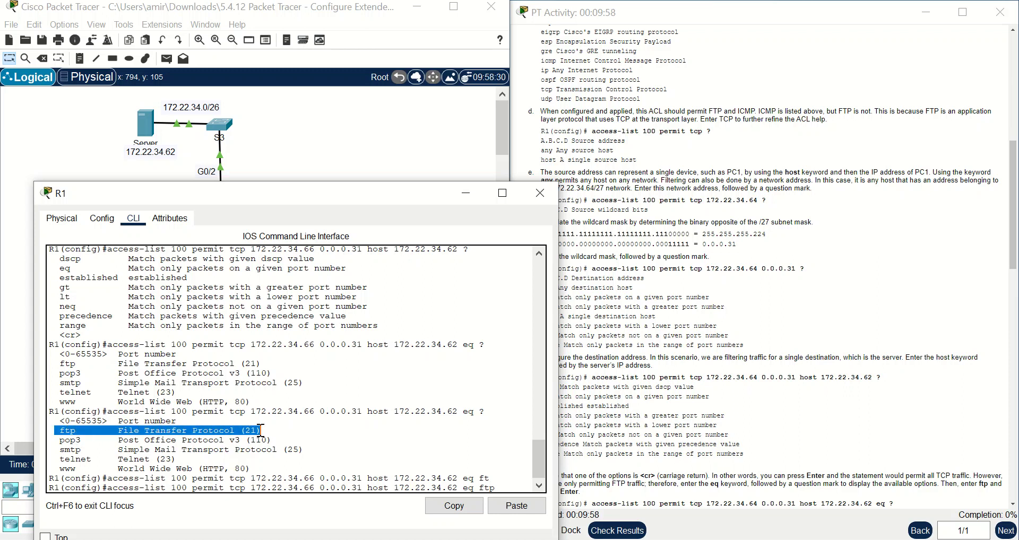
pyautogui.click(520, 484)
pyautogui.scroll(-4, 836, 435)
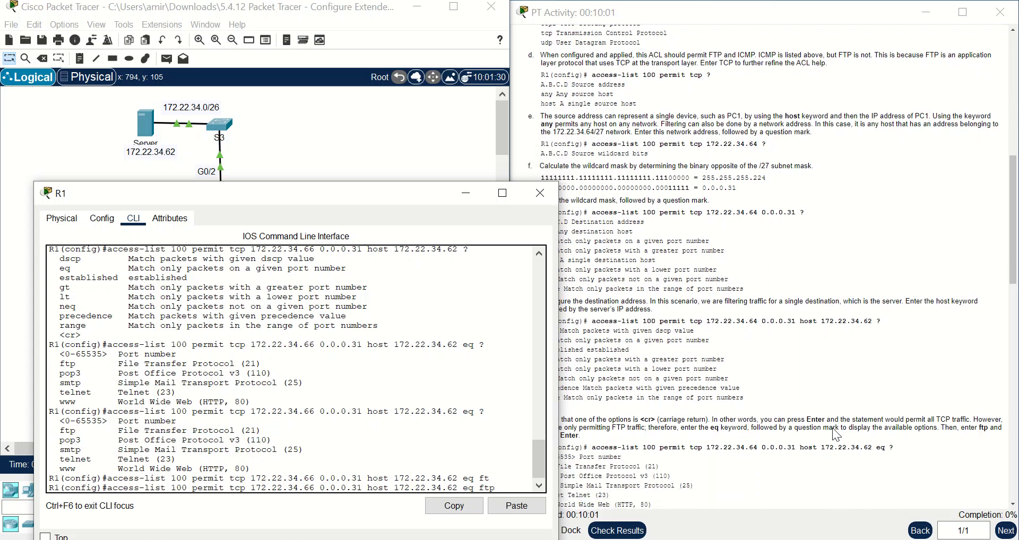
pyautogui.scroll(-1, 836, 435)
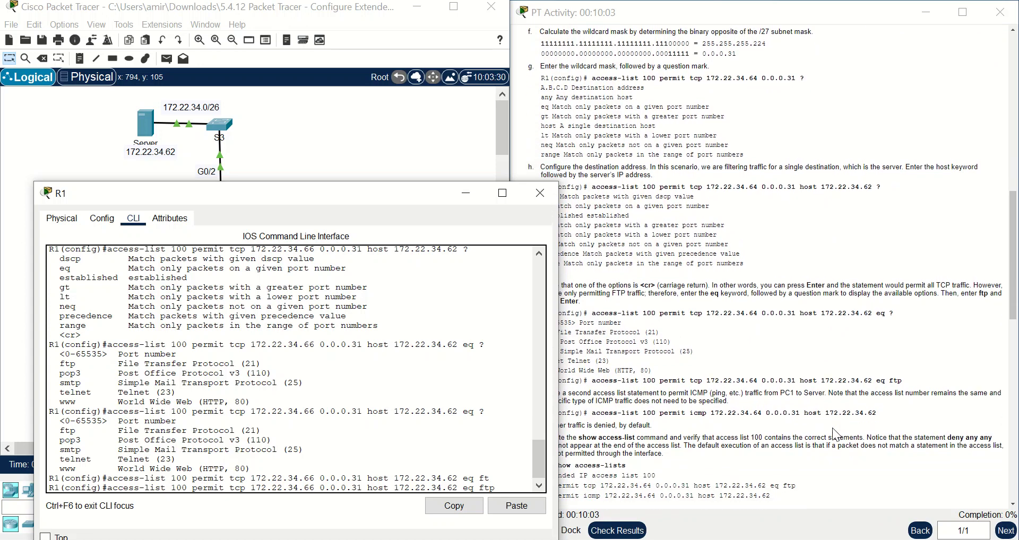
pyautogui.press('Return')
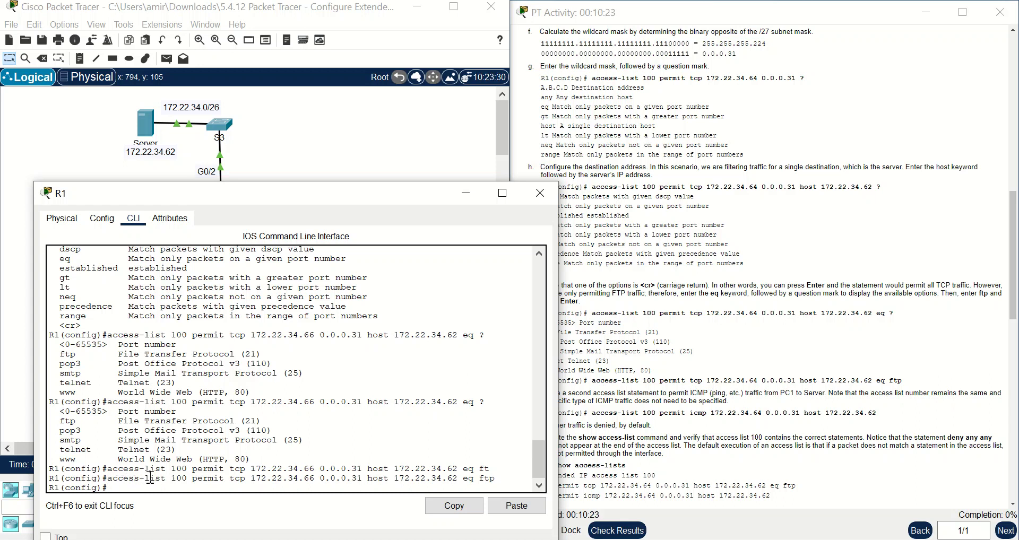
pyautogui.moveTo(150, 478); pyautogui.dragTo(198, 477)
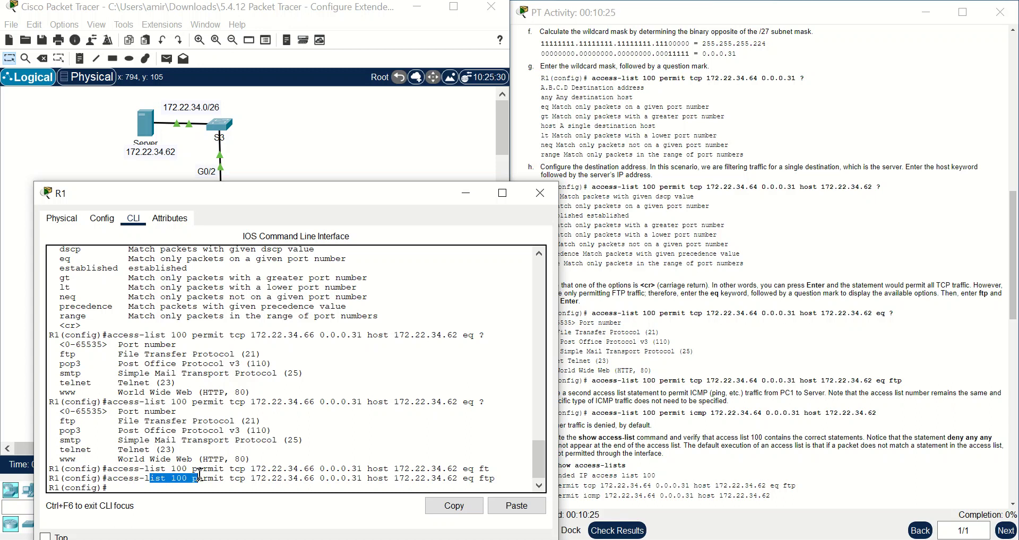
pyautogui.click(163, 481)
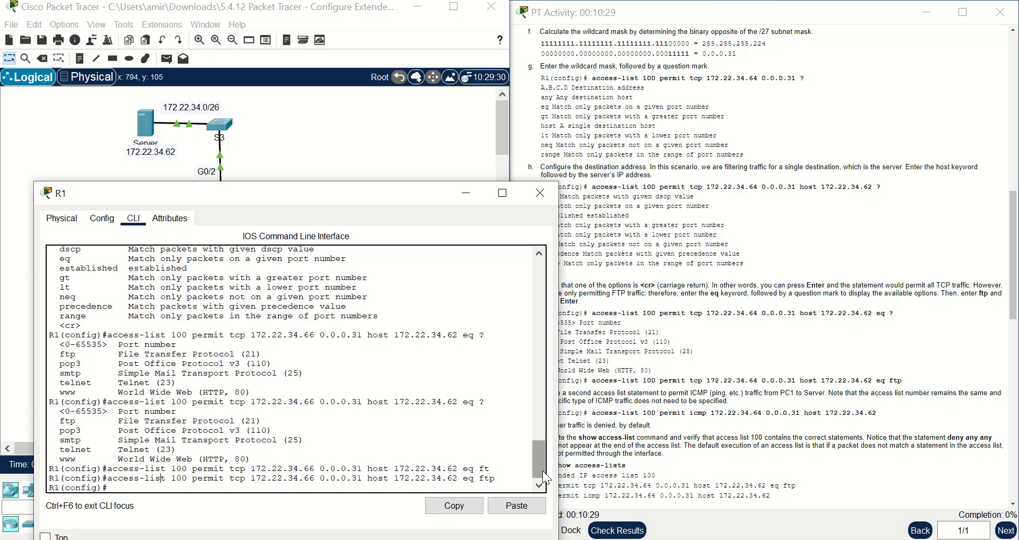
pyautogui.moveTo(377, 193); pyautogui.dragTo(348, 163)
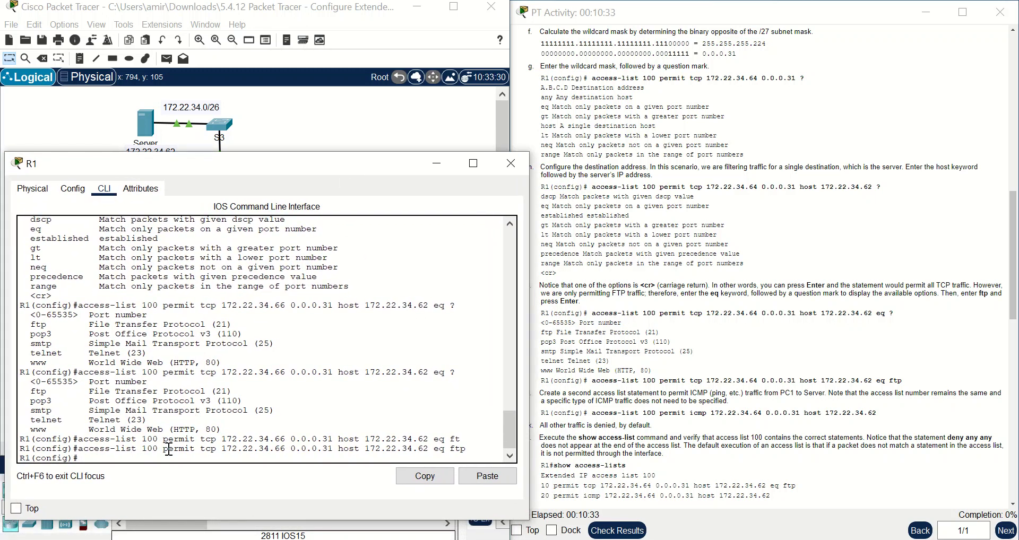
# - Start access-list 100 permit icmp, checking the protocol list along the way
pyautogui.write('cc')
pyautogui.press('Tab')
pyautogui.write('100 per')
pyautogui.press('Tab')
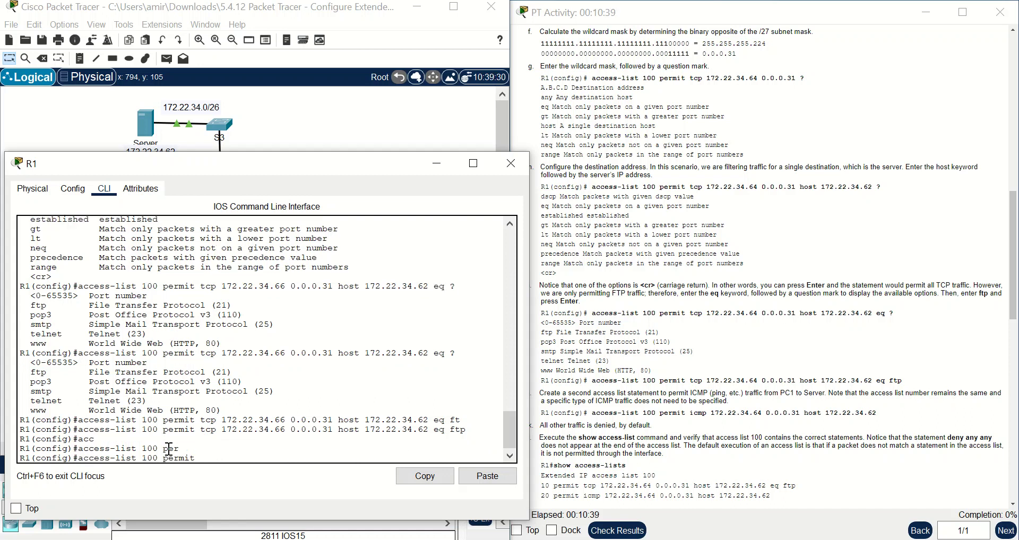
pyautogui.write('i')
pyautogui.write('?')
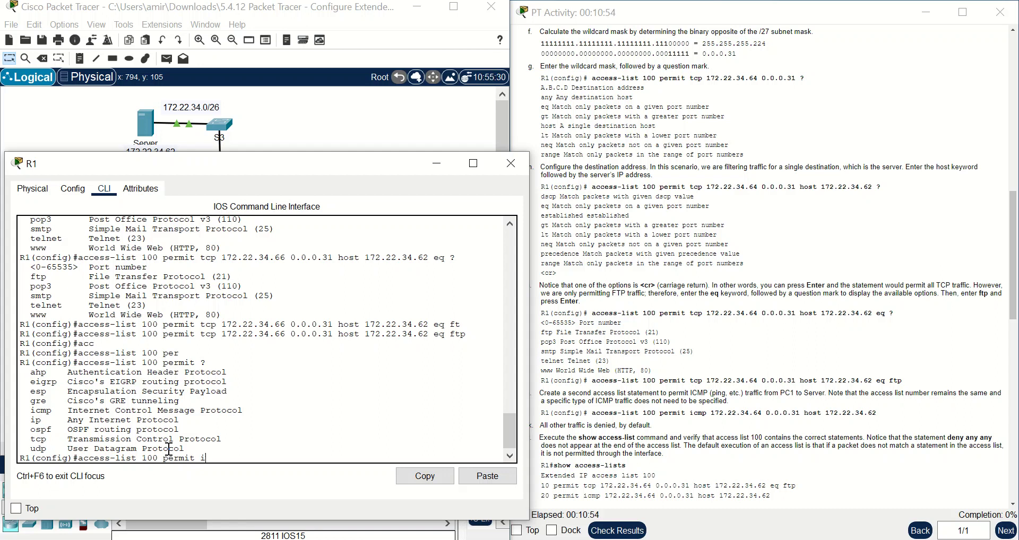
pyautogui.write('c')
pyautogui.press('Tab')
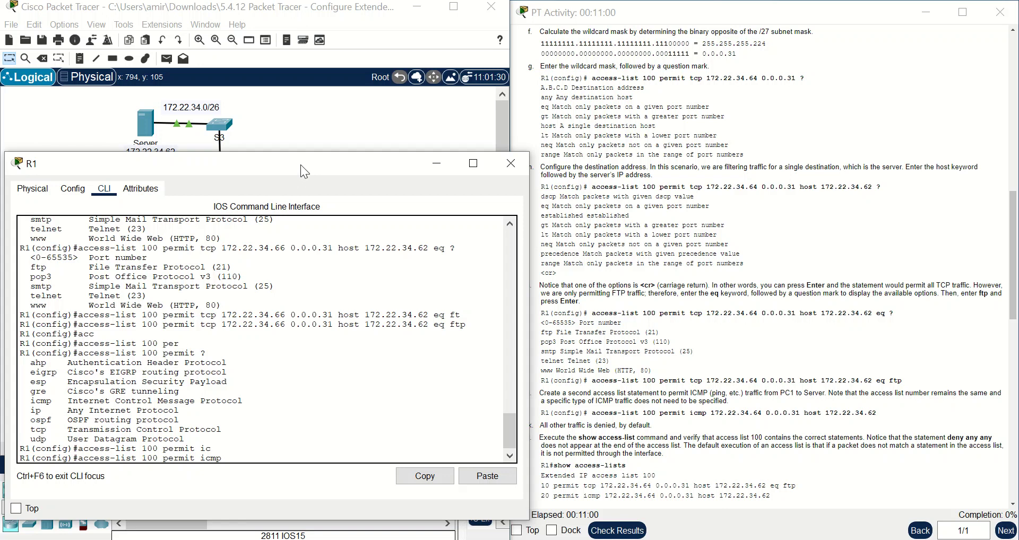
# - Add source 172.22.34.66 0.0.0.31 and destination host 172.22.34.62, checking help at each part
pyautogui.moveTo(300, 166); pyautogui.dragTo(355, 199)
pyautogui.write('?')
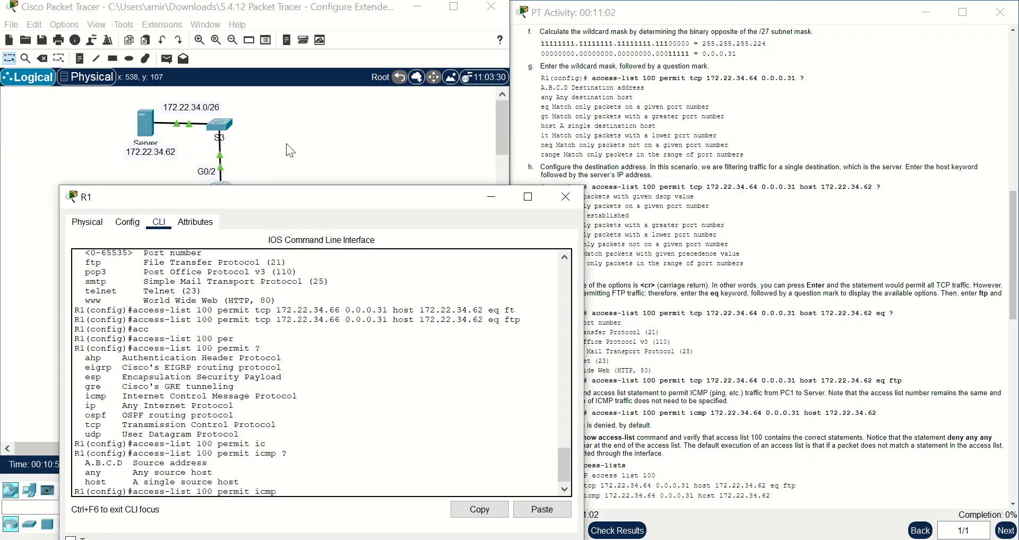
pyautogui.moveTo(293, 206); pyautogui.dragTo(512, 181)
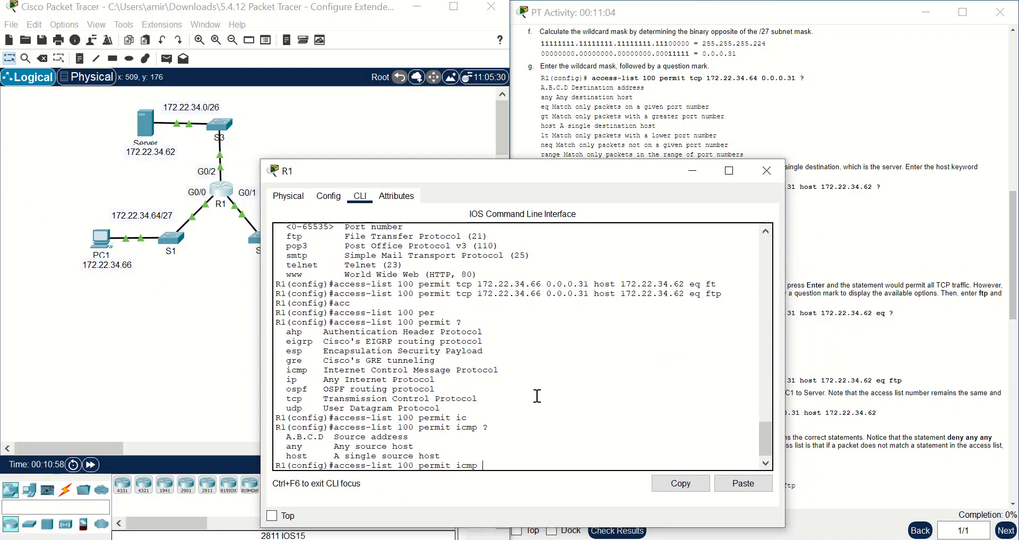
pyautogui.write('17')
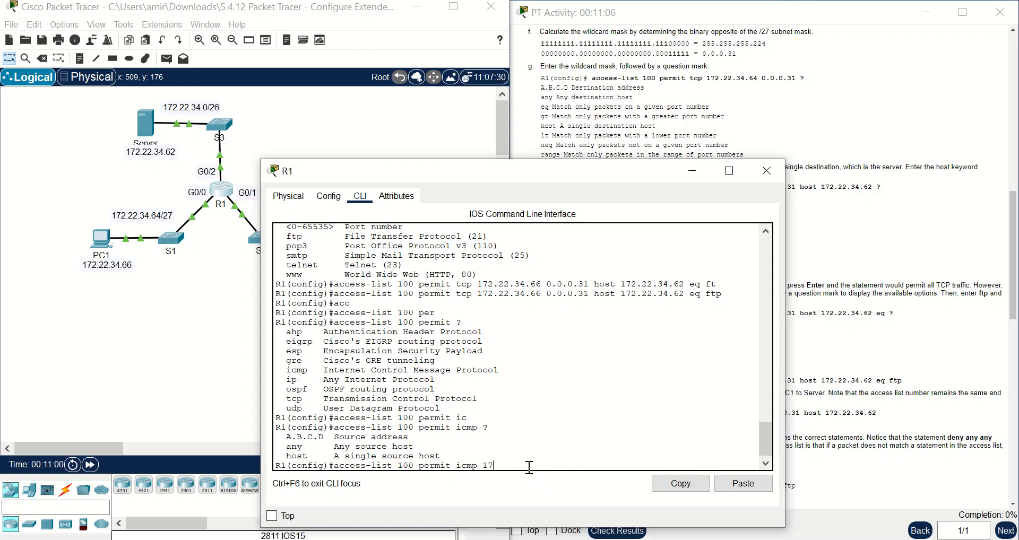
pyautogui.write('2.22.34.66 ?')
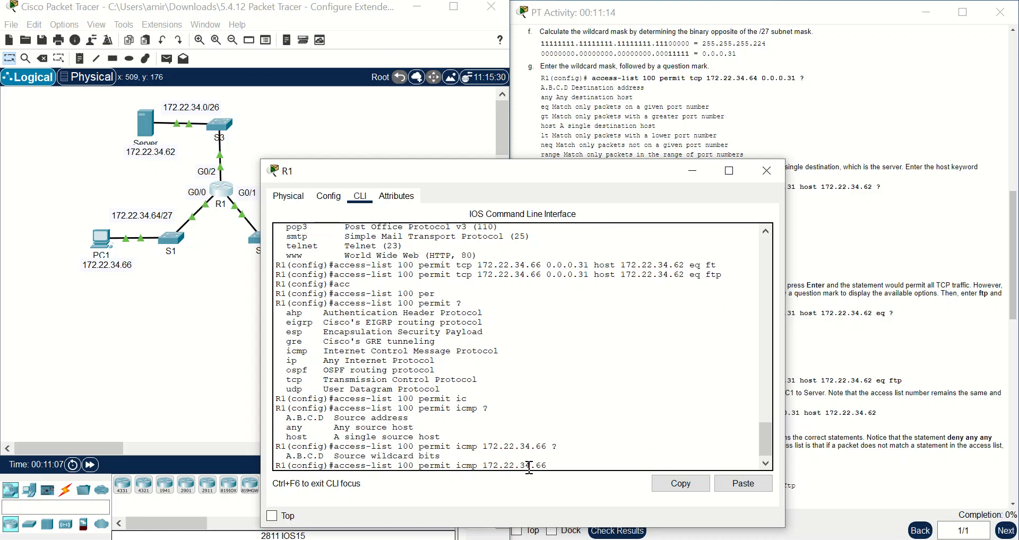
pyautogui.write('0.0.0.31 ?')
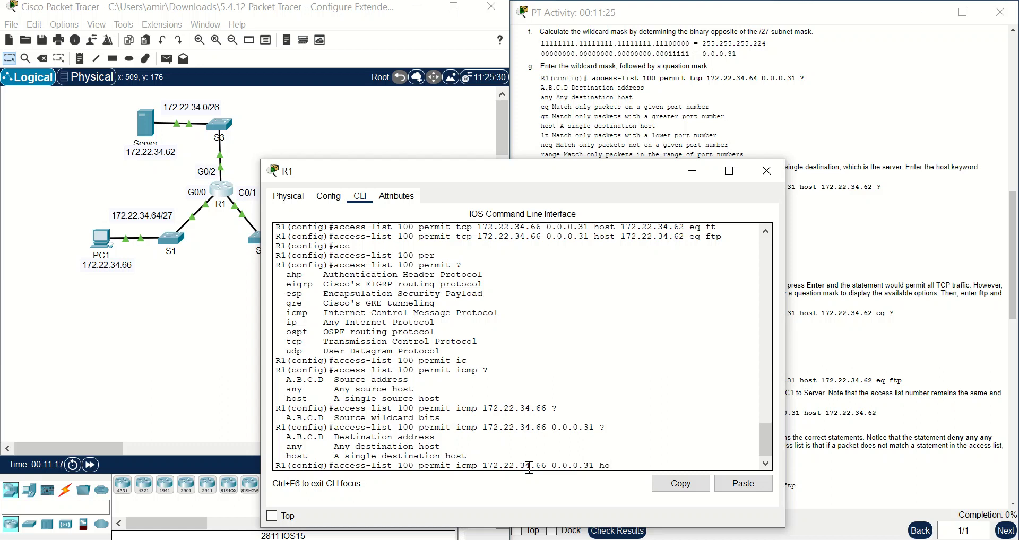
pyautogui.write('host ?')
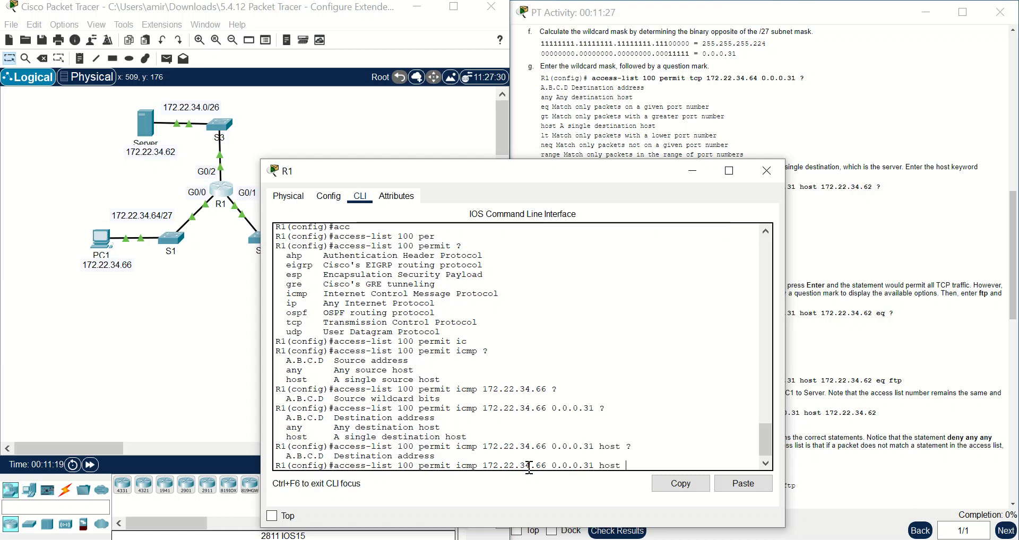
pyautogui.write('172.22.34.62')
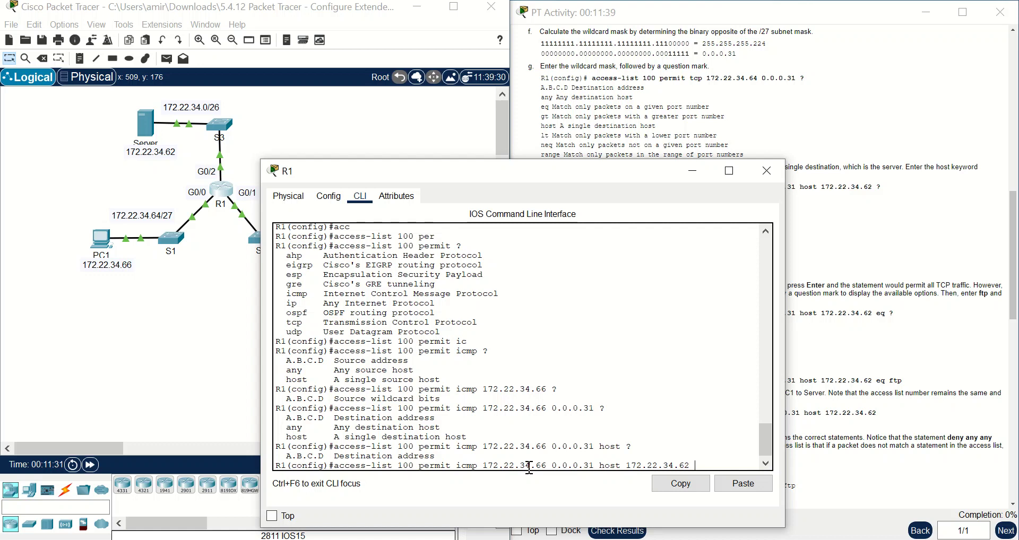
pyautogui.write(' ?')
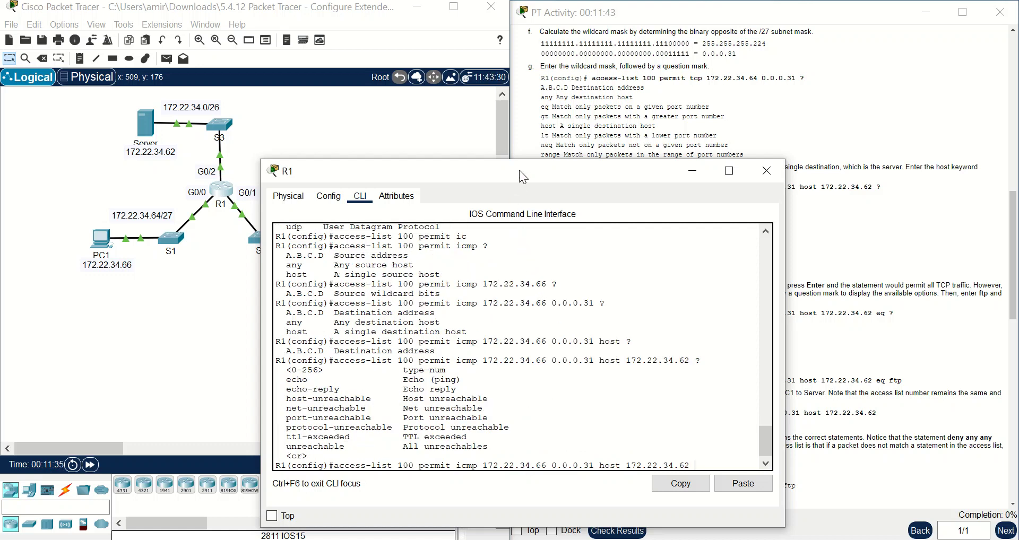
# - Review the listed ICMP type options, then submit the access-list 100 permit icmp entry
pyautogui.moveTo(519, 170); pyautogui.dragTo(352, 158)
pyautogui.scroll(-3, 846, 348)
pyautogui.scroll(-5, 846, 348)
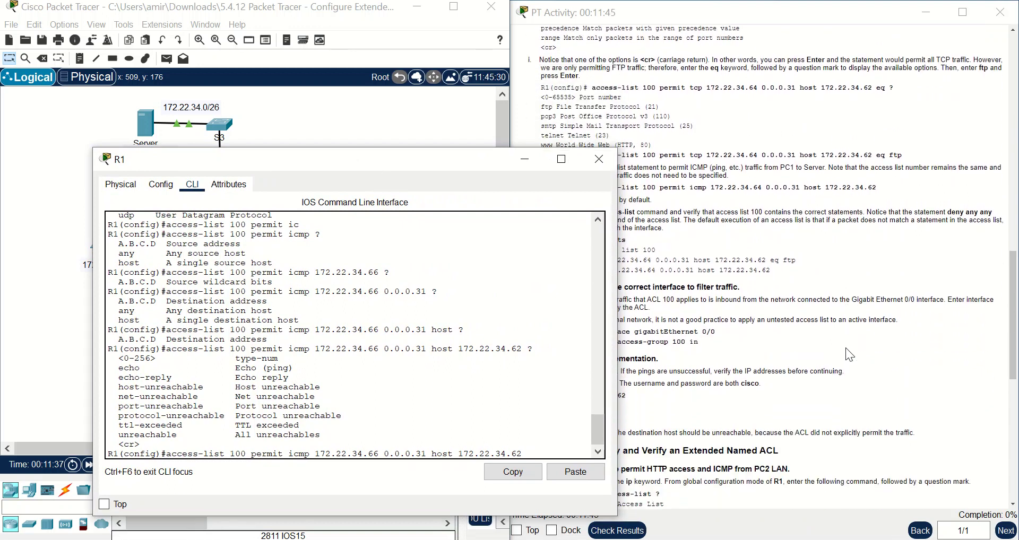
pyautogui.moveTo(436, 171); pyautogui.dragTo(398, 170)
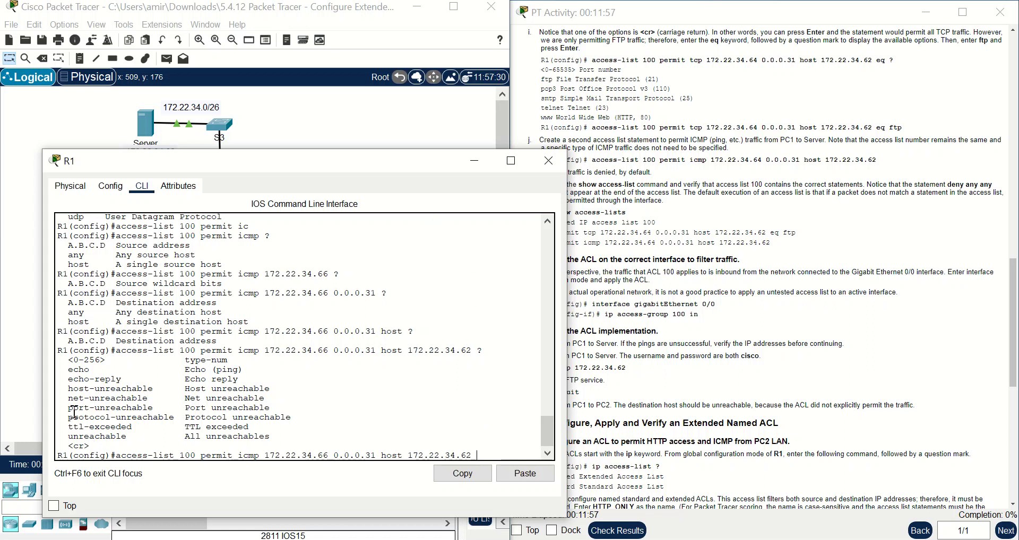
pyautogui.moveTo(68, 370); pyautogui.dragTo(212, 378)
pyautogui.click(142, 385)
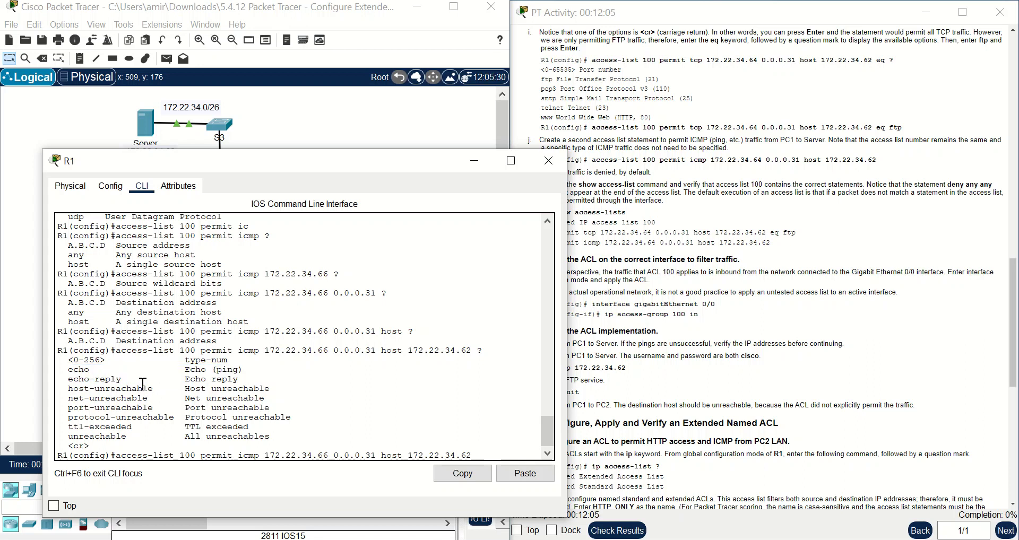
pyautogui.moveTo(68, 391); pyautogui.dragTo(261, 399)
pyautogui.click(329, 432)
pyautogui.press('Return')
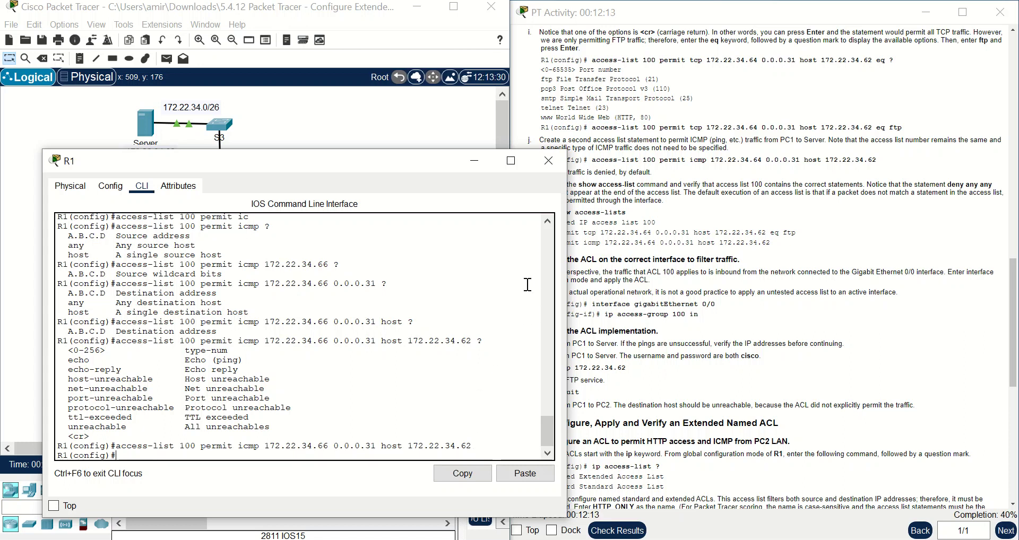
pyautogui.moveTo(391, 161); pyautogui.dragTo(377, 81)
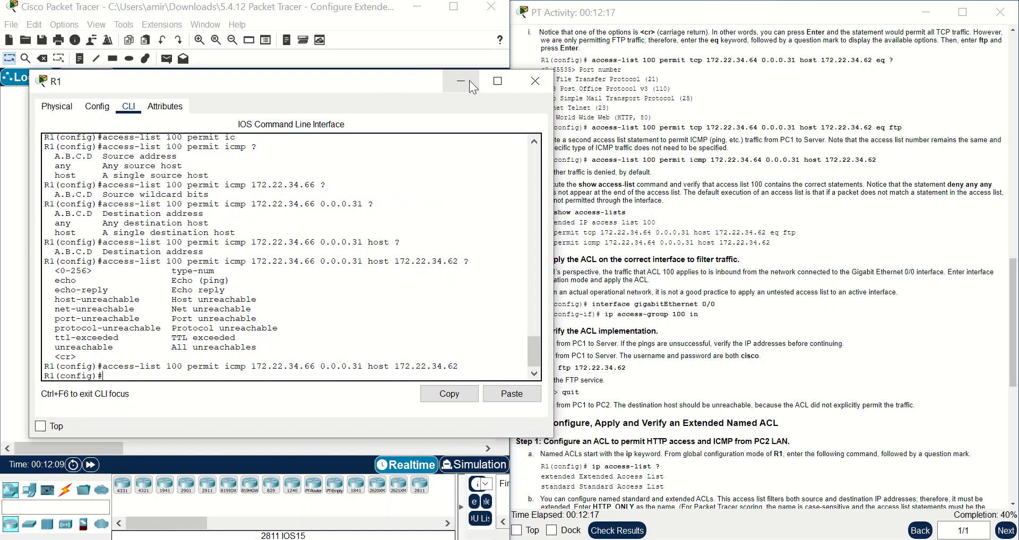
# - Run 'do show access-list' on R1 and highlight access list 100's ftp and icmp entries
pyautogui.click(644, 229)
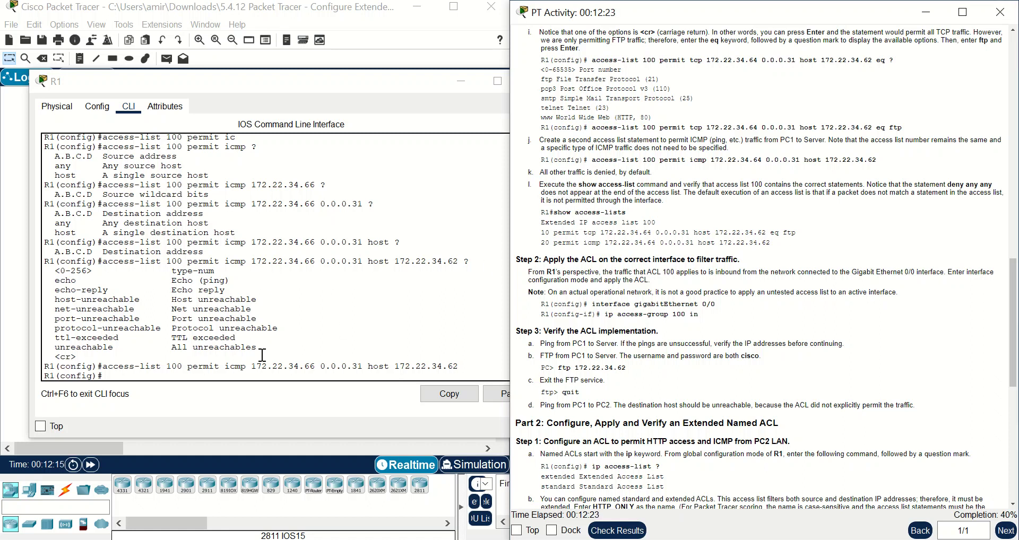
pyautogui.click(217, 375)
pyautogui.write('do sho')
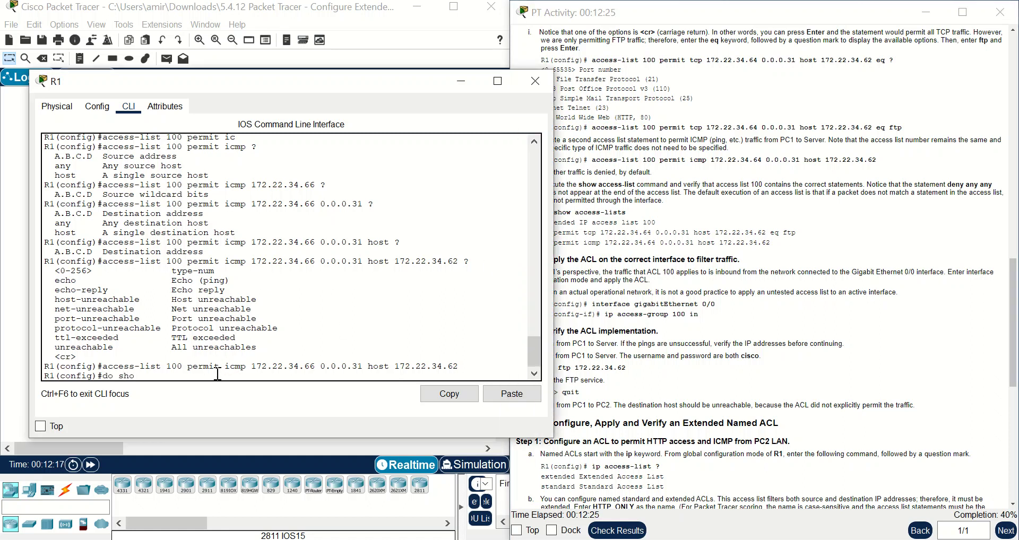
pyautogui.write('w access-list')
pyautogui.press('Return')
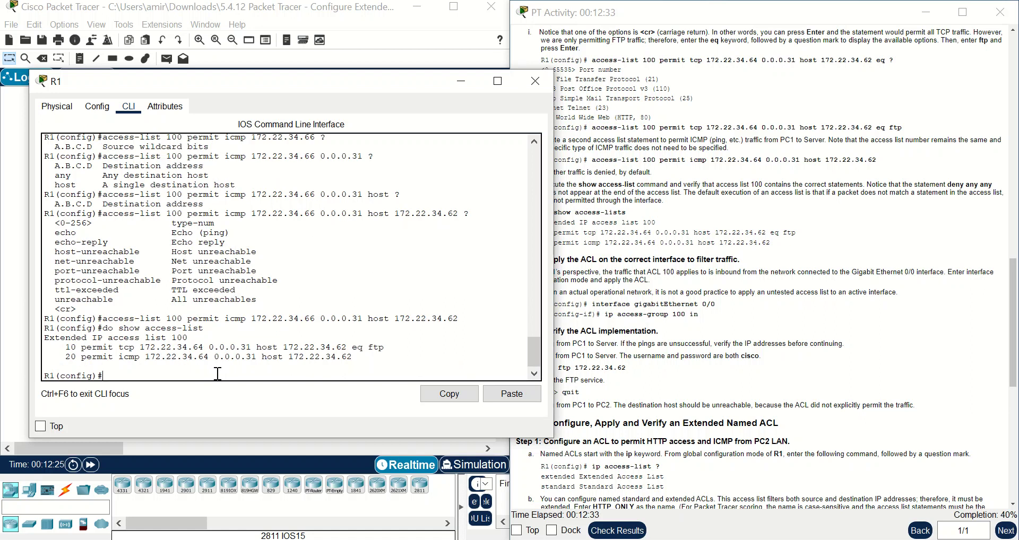
pyautogui.moveTo(359, 362); pyautogui.dragTo(35, 352)
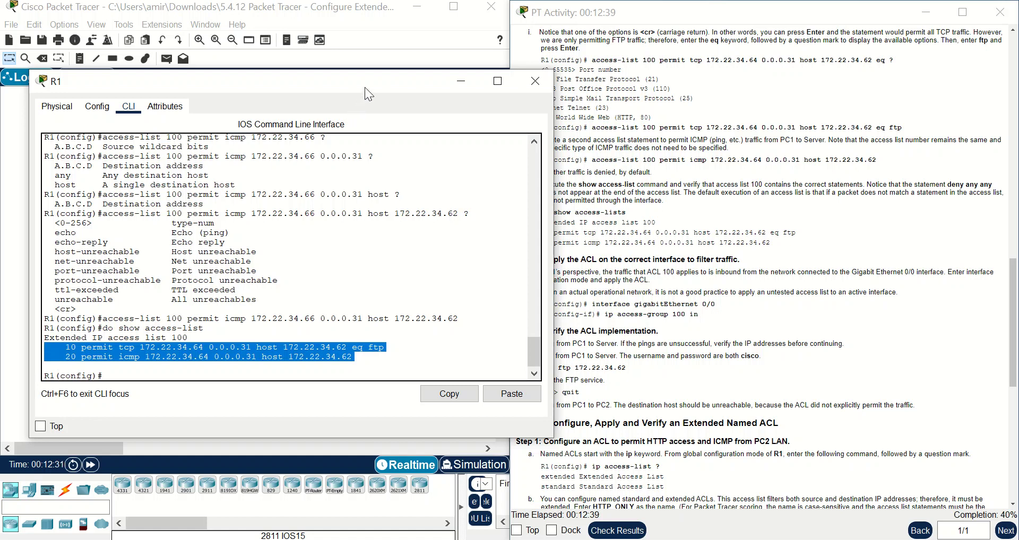
pyautogui.moveTo(403, 86); pyautogui.dragTo(349, 176)
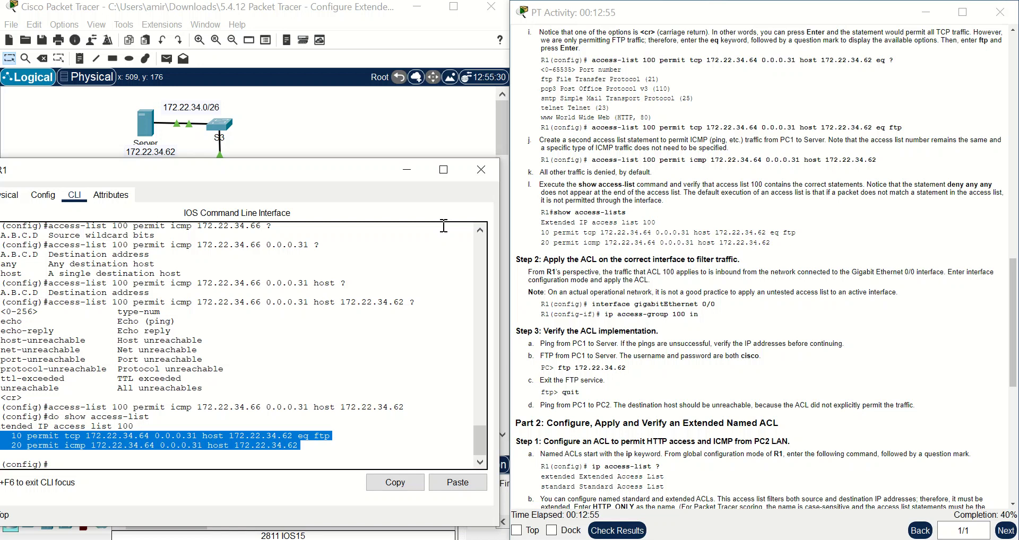
pyautogui.moveTo(355, 168); pyautogui.dragTo(768, 158)
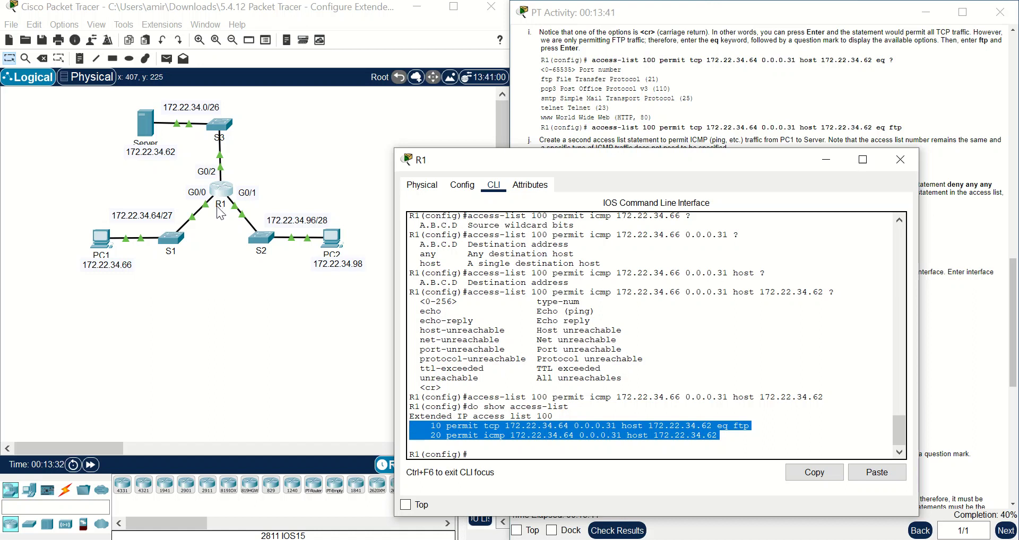
# - Apply access list 100 inbound on R1's interface g0/0 with 'ip access-group 100 in'
pyautogui.click(498, 457)
pyautogui.write('int')
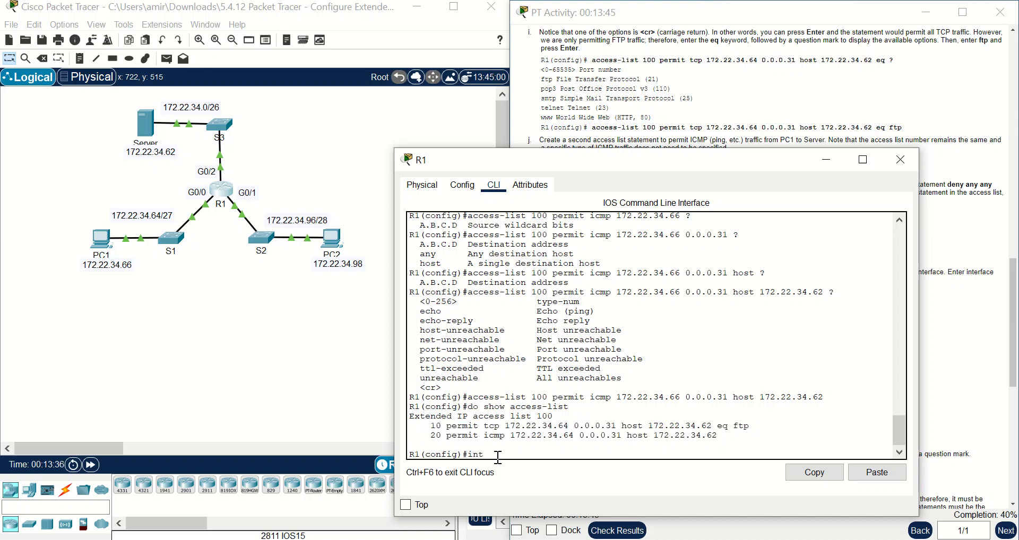
pyautogui.write(' g0/0')
pyautogui.press('Return')
pyautogui.moveTo(676, 153); pyautogui.dragTo(308, 148)
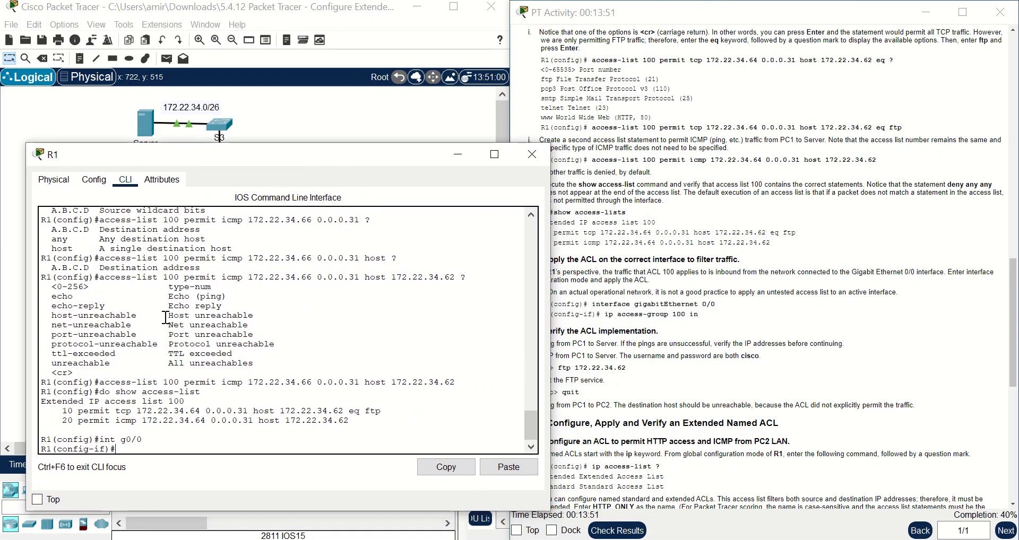
pyautogui.write('ip')
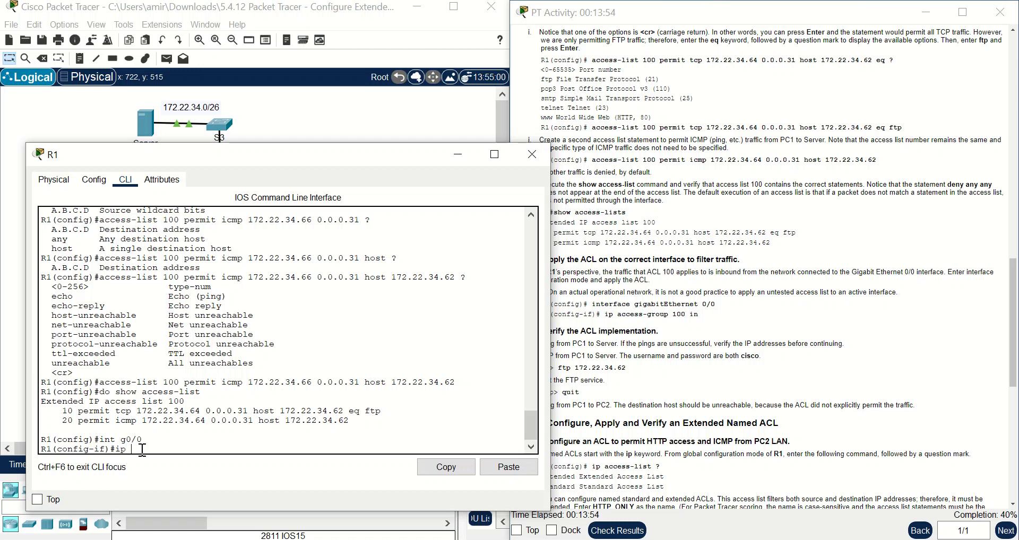
pyautogui.write(' acc')
pyautogui.press('Tab')
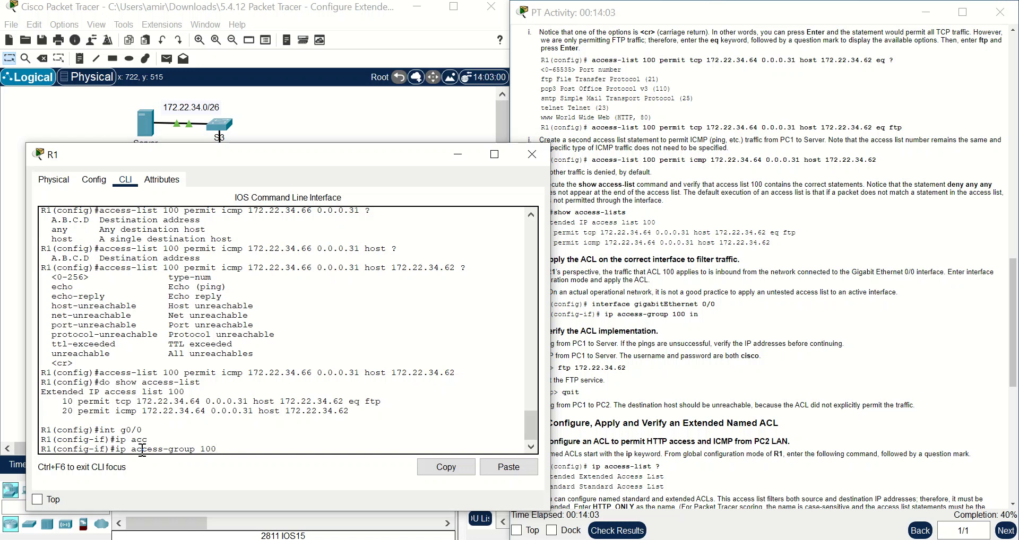
pyautogui.write('in')
pyautogui.press('Return')
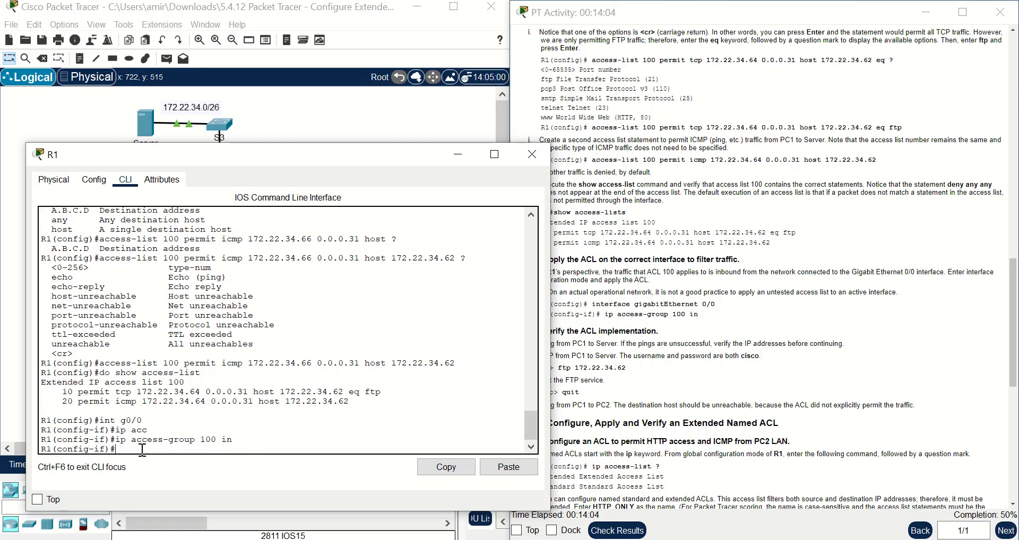
# - Save R1's running configuration with 'do wr'
pyautogui.write('do wr')
pyautogui.press('Return')
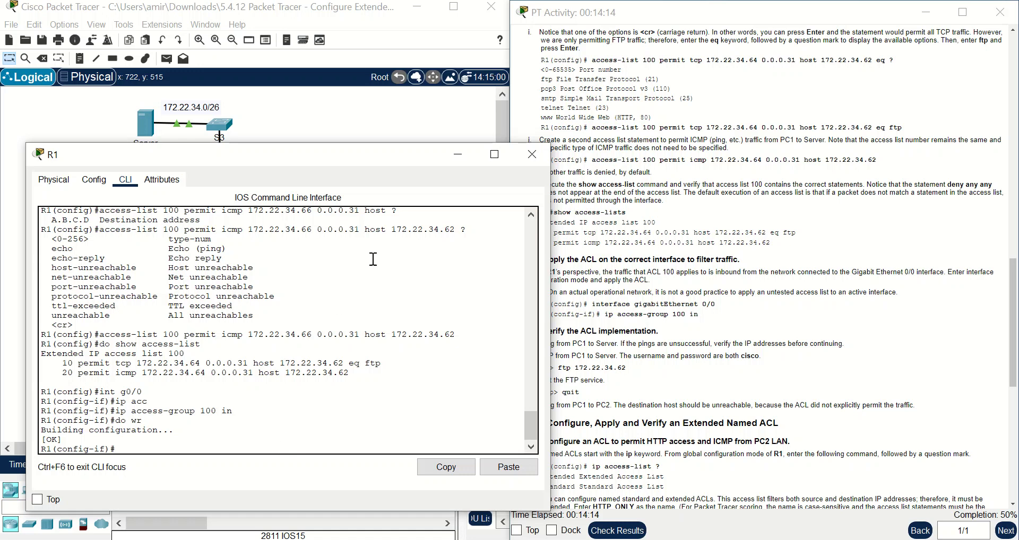
pyautogui.click(451, 160)
# - Open PC1's Command Prompt from its Desktop
pyautogui.click(101, 245)
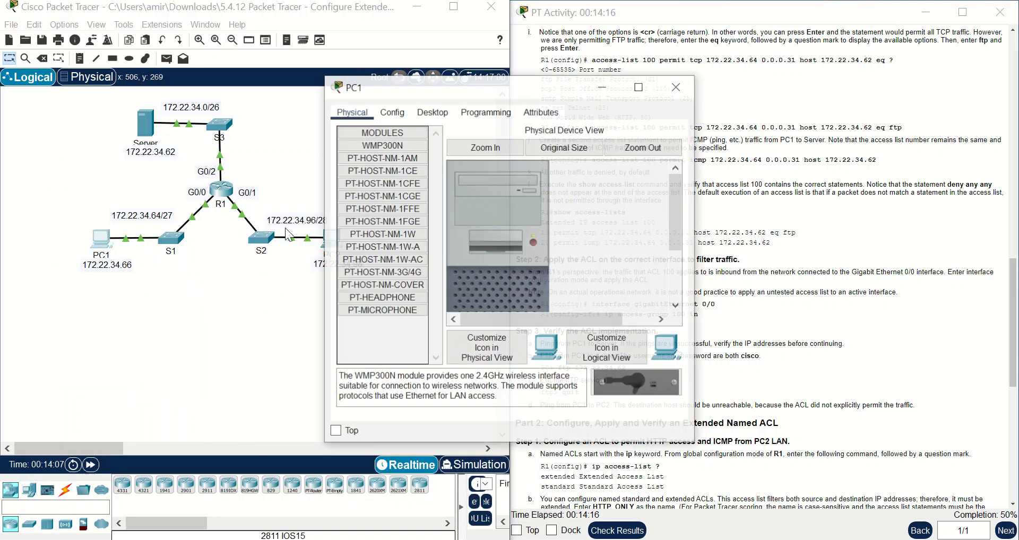
pyautogui.click(492, 110)
pyautogui.click(432, 112)
pyautogui.click(559, 153)
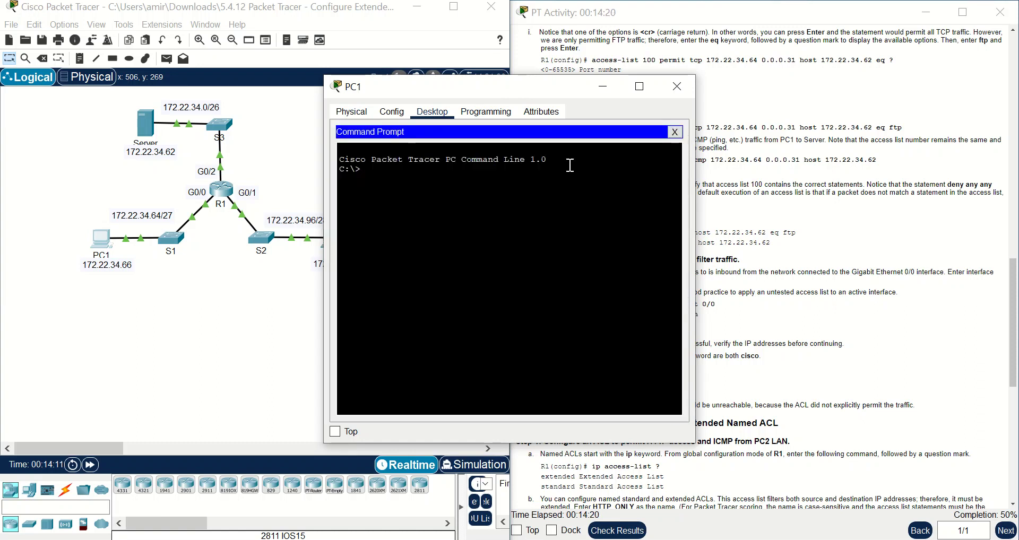
pyautogui.moveTo(527, 84); pyautogui.dragTo(274, 179)
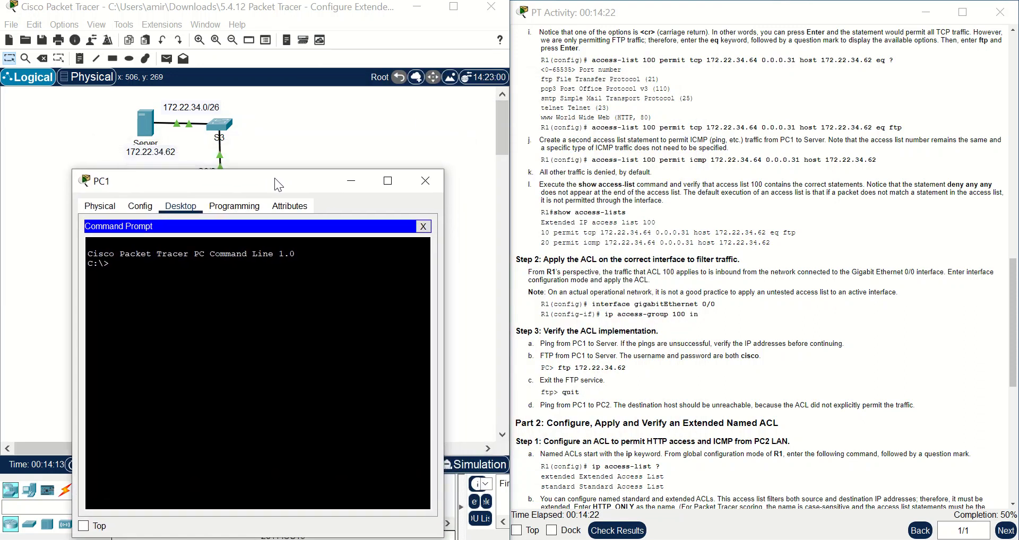
# - Copy 'ftp 172.22.34.62' from the instructions and run it in PC1's prompt
pyautogui.moveTo(627, 368); pyautogui.dragTo(563, 369)
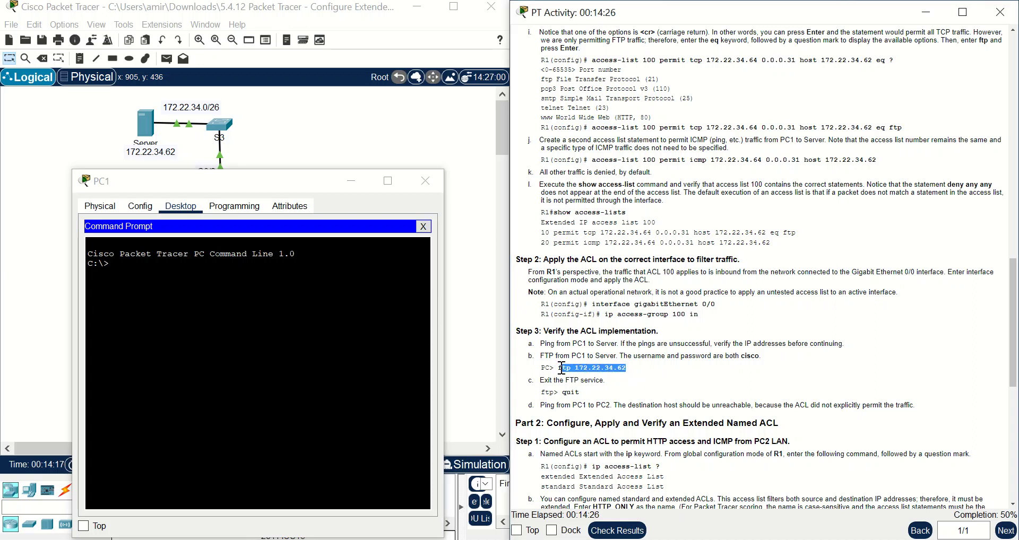
pyautogui.rightClick(562, 368)
pyautogui.click(590, 378)
pyautogui.click(658, 374)
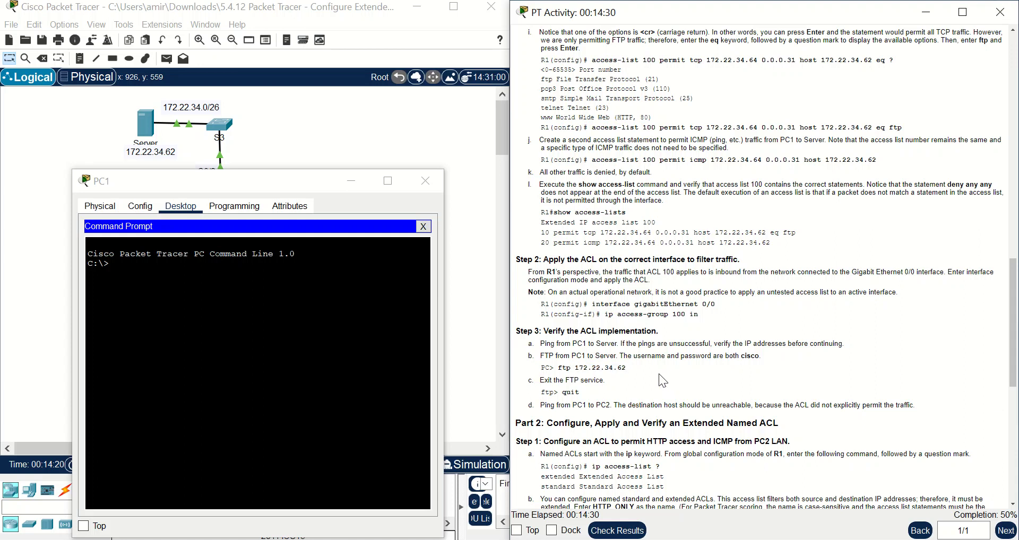
pyautogui.moveTo(636, 368); pyautogui.dragTo(560, 370)
pyautogui.rightClick(560, 370)
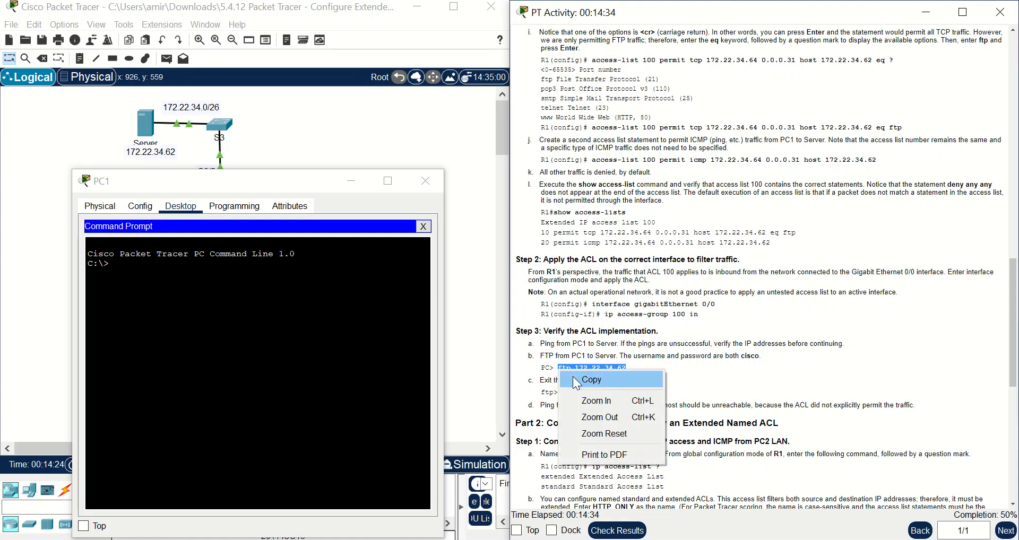
pyautogui.click(578, 380)
pyautogui.rightClick(128, 272)
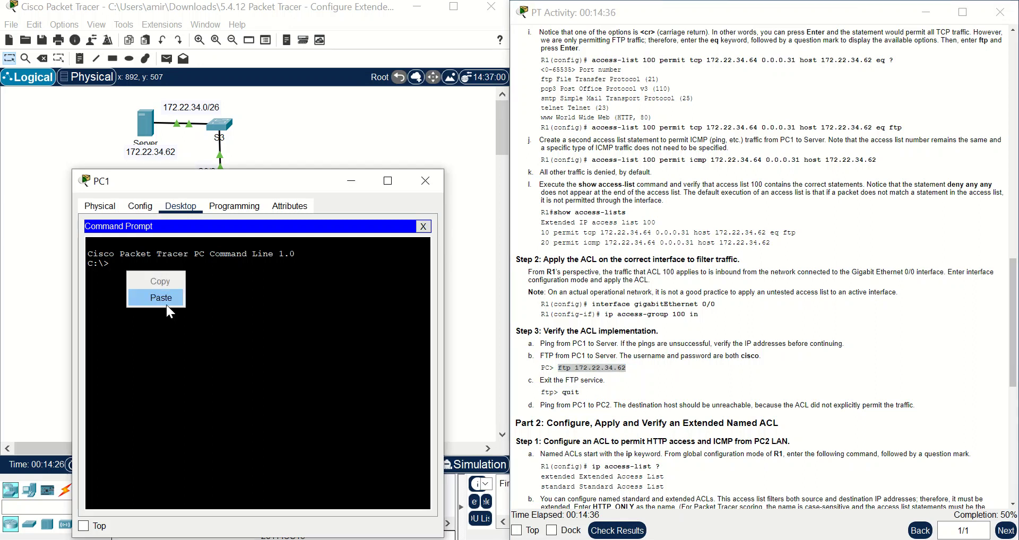
pyautogui.click(166, 303)
pyautogui.press('Return')
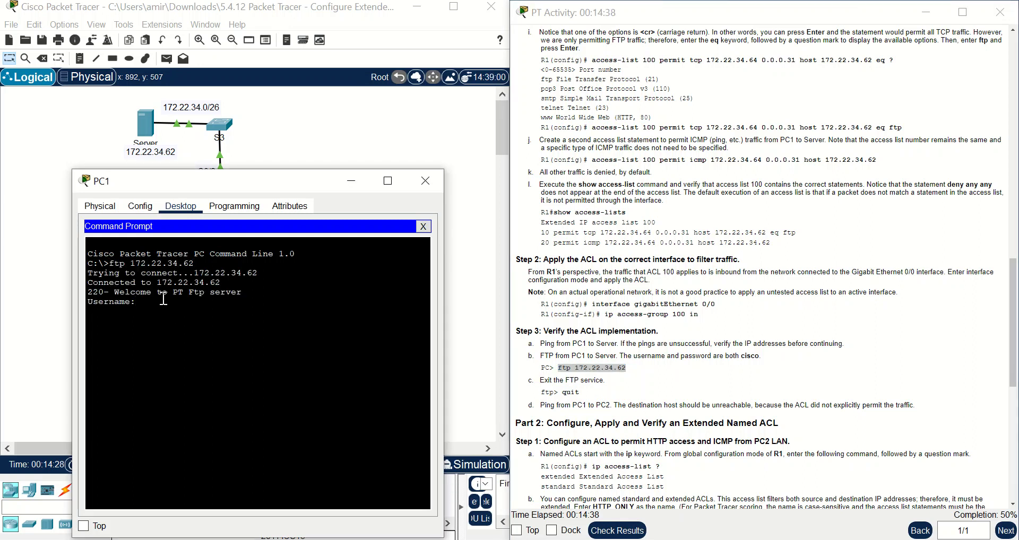
# - Log in to the FTP server with the given username and password, then quit the session
pyautogui.write('cisco')
pyautogui.press('Return')
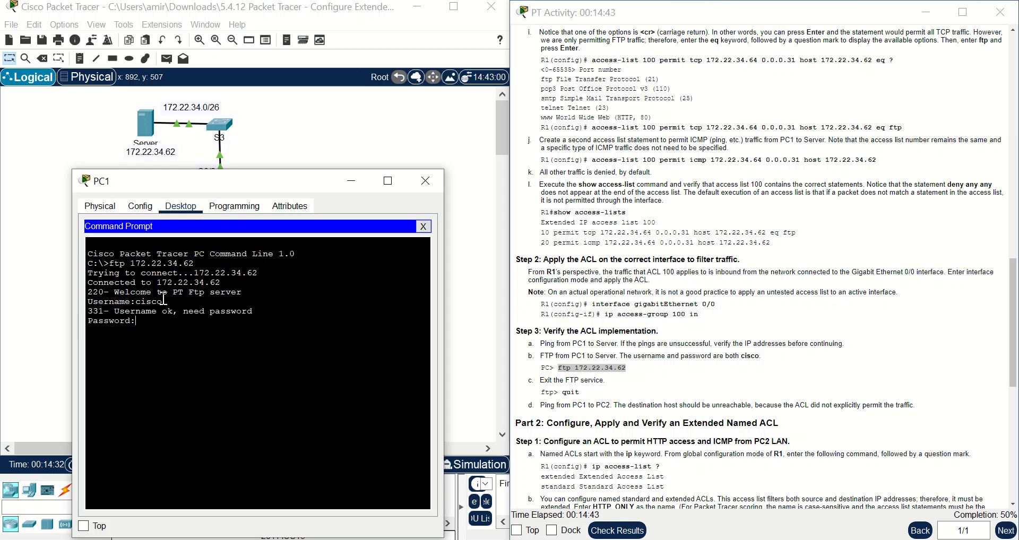
pyautogui.write('cisco')
pyautogui.press('Return')
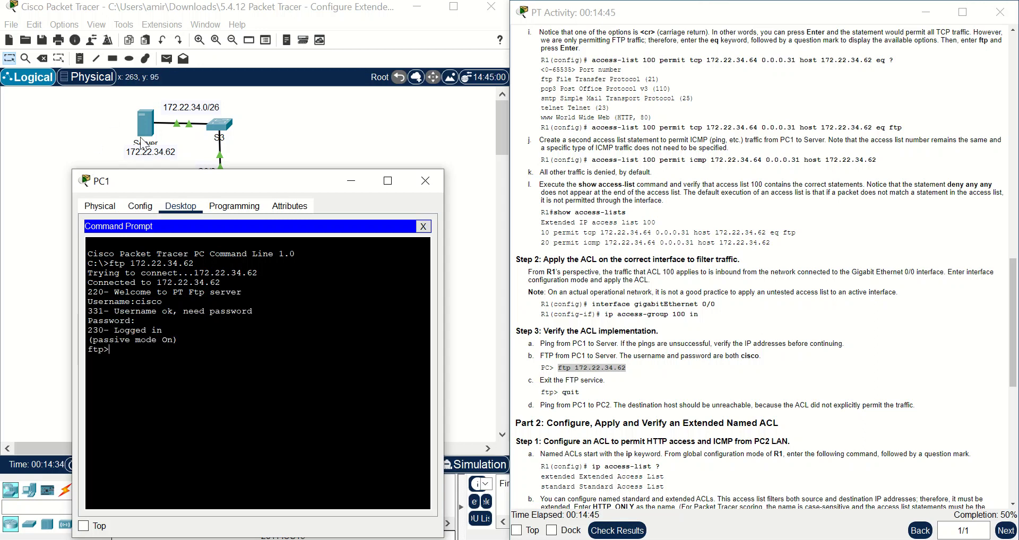
pyautogui.write('quit')
pyautogui.press('Return')
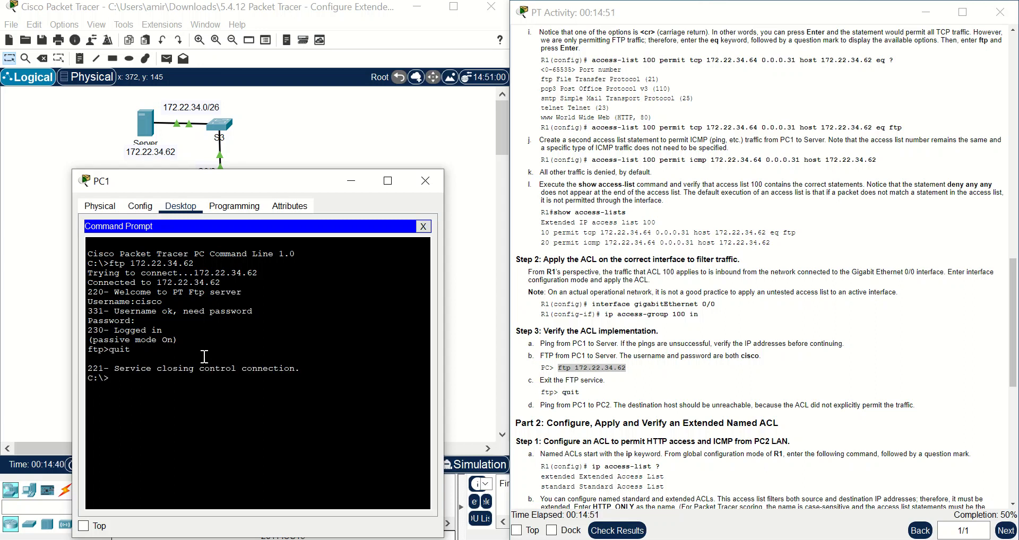
# - Minimize PC1 and open PC2's Command Prompt from its Desktop
pyautogui.click(354, 183)
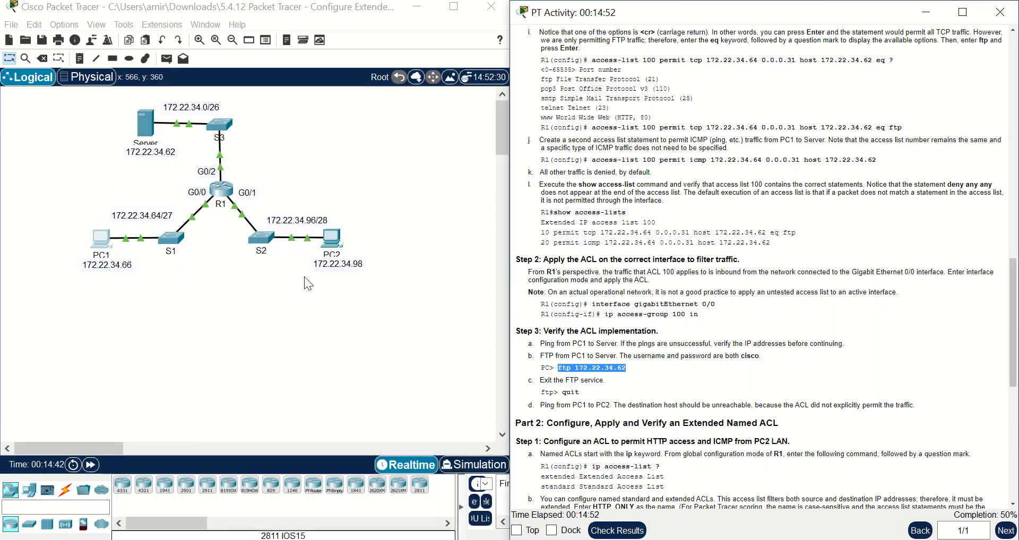
pyautogui.click(332, 239)
pyautogui.click(445, 111)
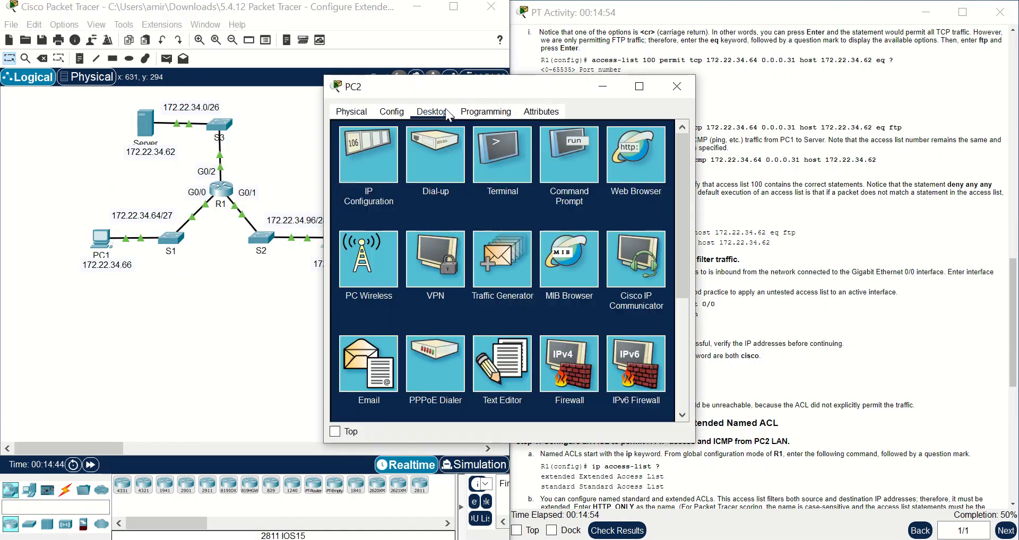
pyautogui.click(547, 149)
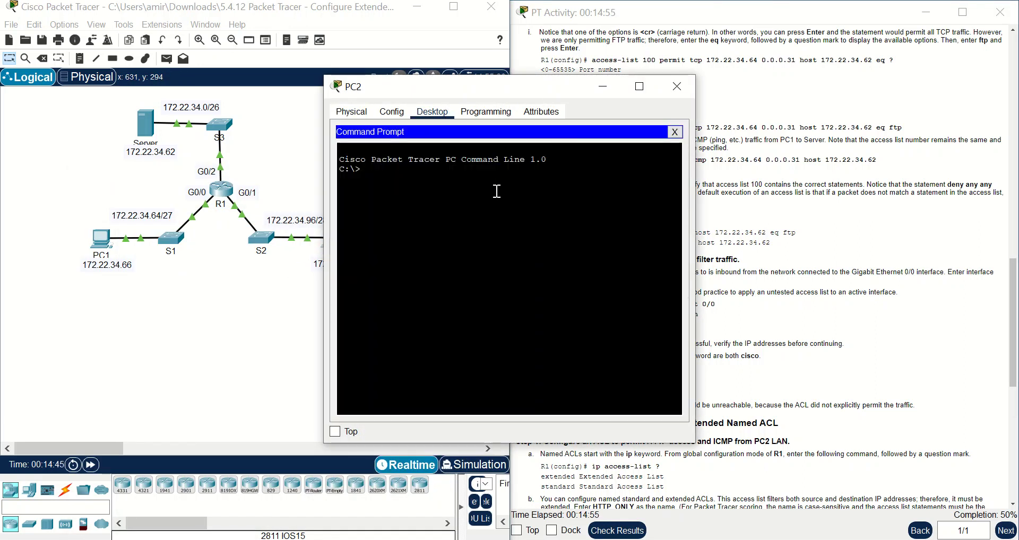
# - Run 'ftp 172.22.34.62' from PC2, get 'Need account for login' at Username, and close PC2
pyautogui.rightClick(445, 190)
pyautogui.click(458, 211)
pyautogui.press('Return')
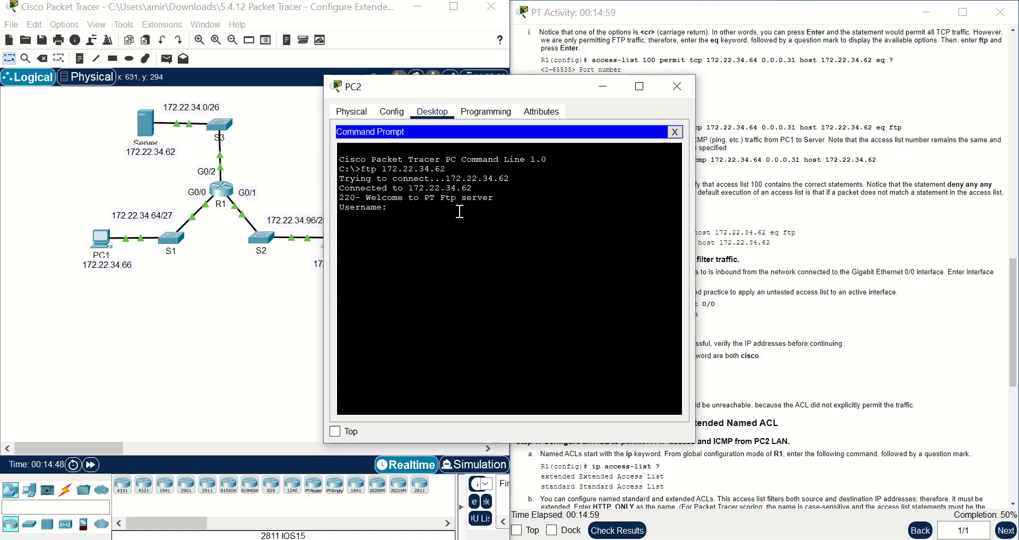
pyautogui.press('Return')
pyautogui.press('Return')
pyautogui.press('Return')
pyautogui.press('Return')
pyautogui.press('Return')
pyautogui.press('Return')
pyautogui.press('Return')
pyautogui.press('Return')
pyautogui.press('Return')
pyautogui.press('Return')
pyautogui.press('Return')
pyautogui.press('Return')
pyautogui.press('Return')
pyautogui.press('Return')
pyautogui.press('Return')
pyautogui.press('Return')
pyautogui.press('Return')
pyautogui.press('Return')
pyautogui.press('Return')
pyautogui.press('Return')
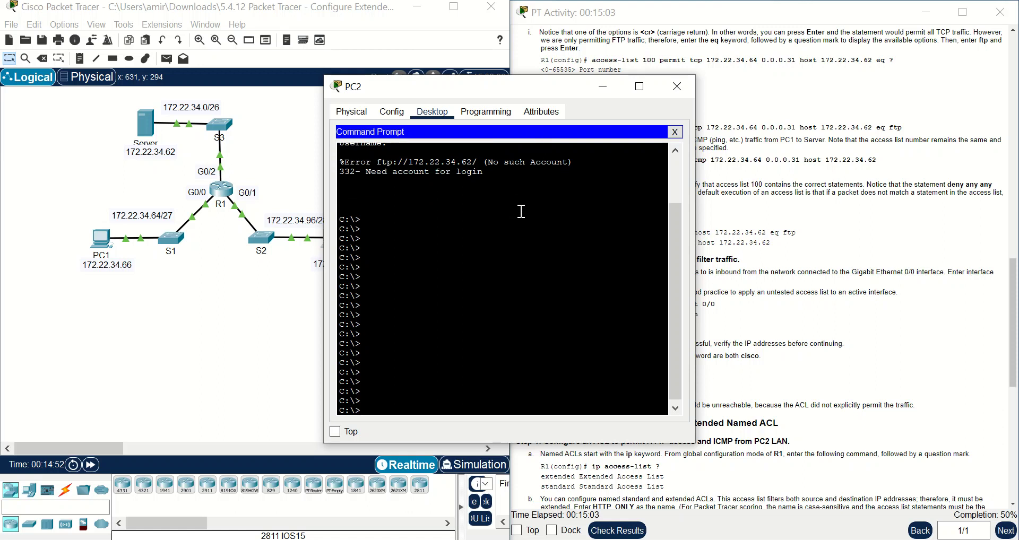
pyautogui.moveTo(511, 94); pyautogui.dragTo(279, 107)
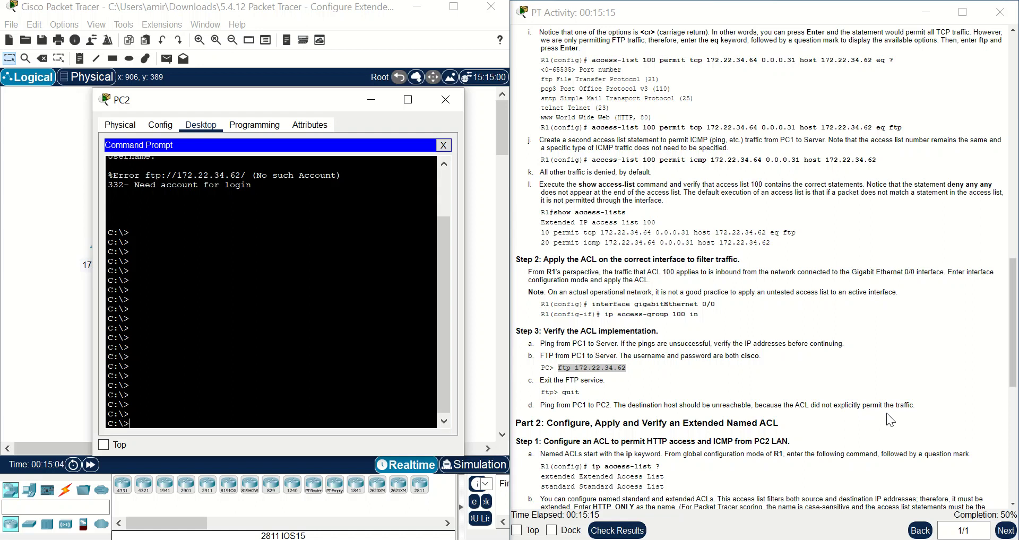
pyautogui.click(446, 100)
# - Ping PC2 at 172.22.34.98 from PC1, getting Destination host unreachable
pyautogui.click(101, 242)
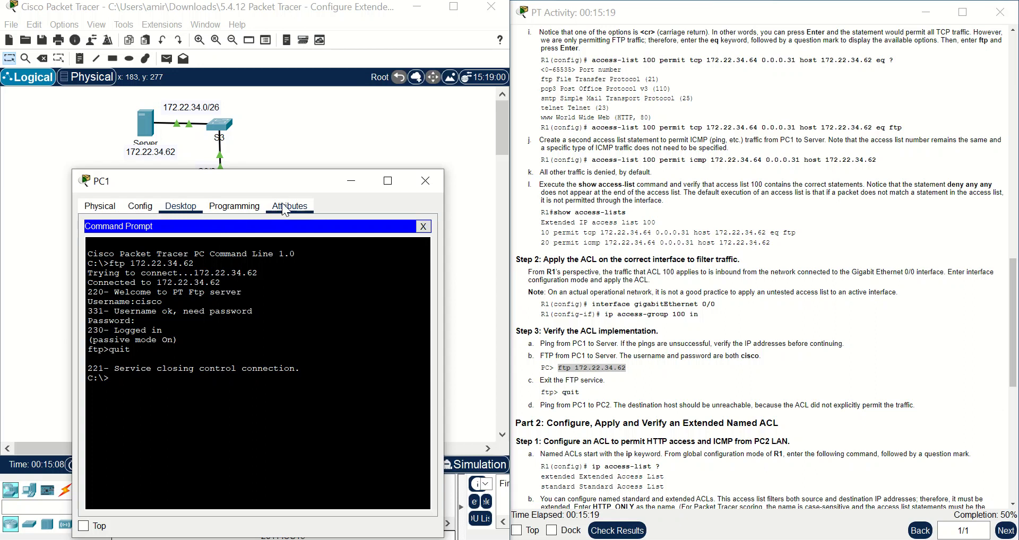
pyautogui.moveTo(376, 183); pyautogui.dragTo(381, 218)
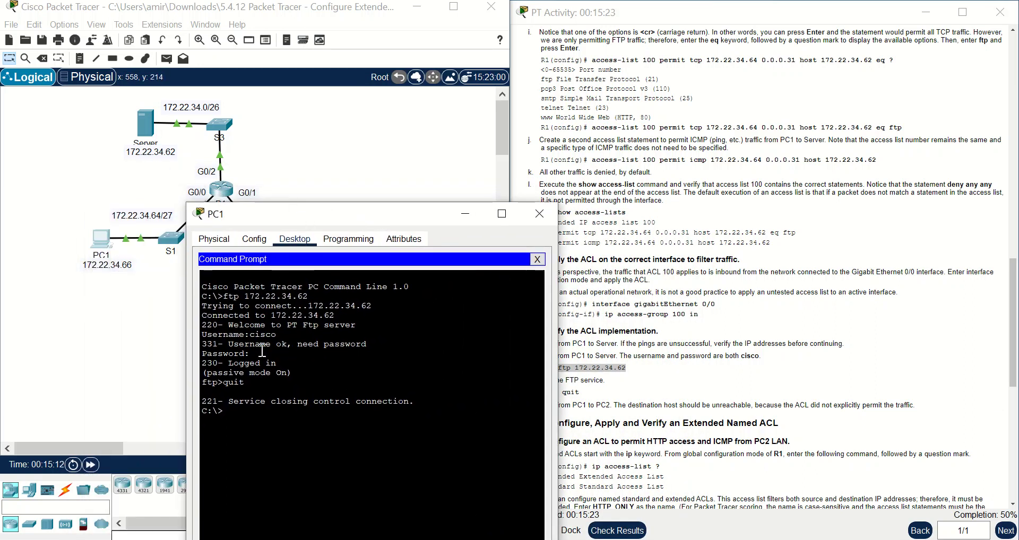
pyautogui.write('ping 172.22.34.')
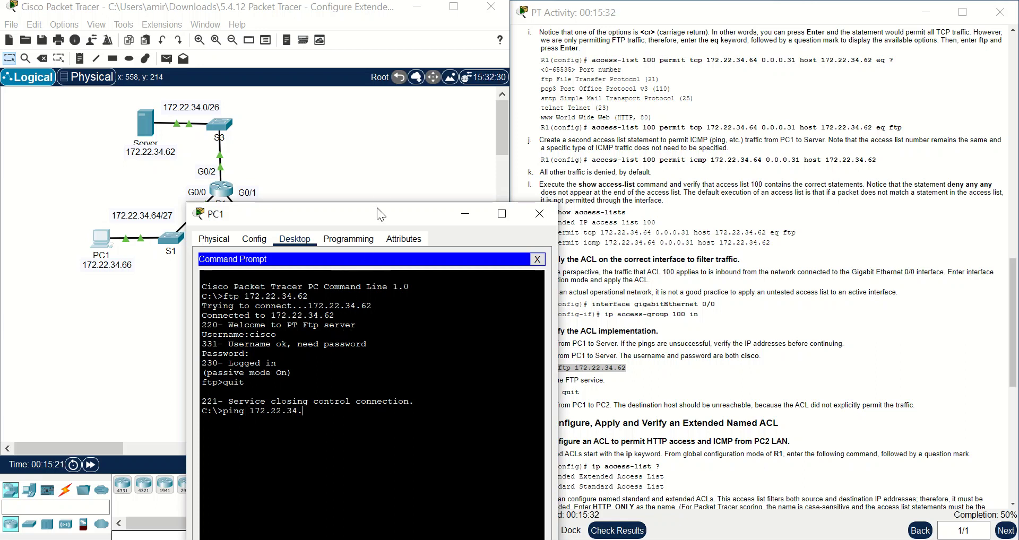
pyautogui.moveTo(381, 214); pyautogui.dragTo(677, 128)
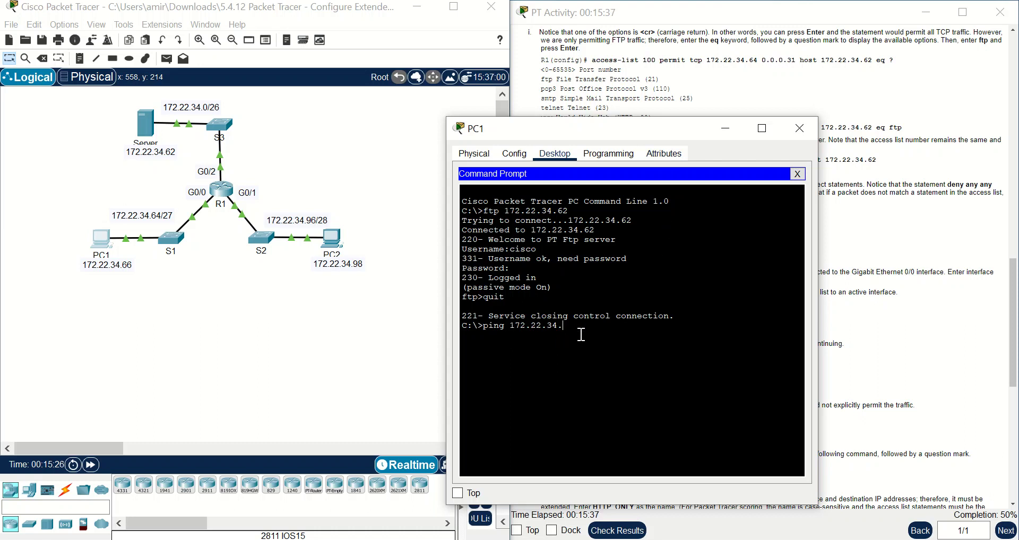
pyautogui.press('Return')
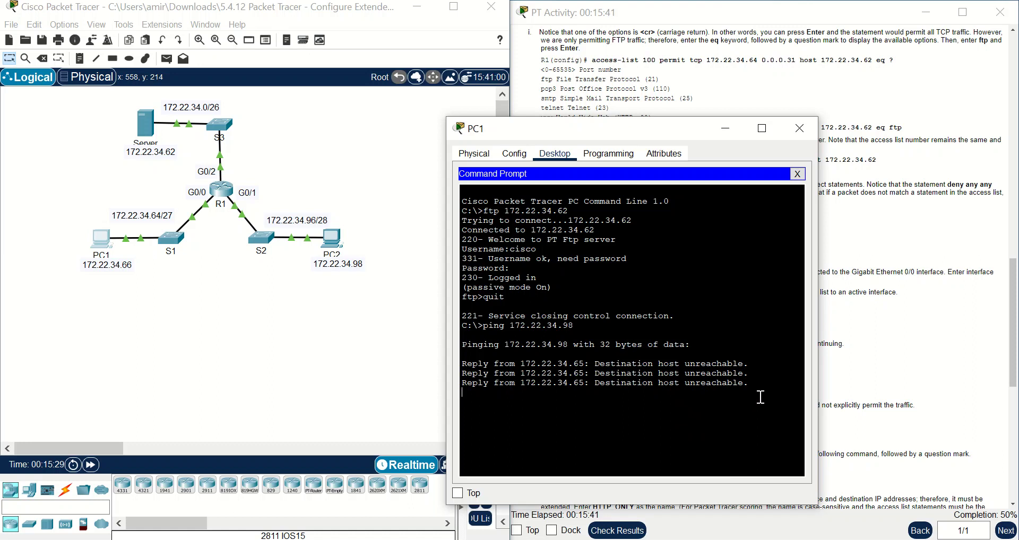
# - Ping the server at 172.22.34.62 from PC1, which replies with 0% loss
pyautogui.press('Up')
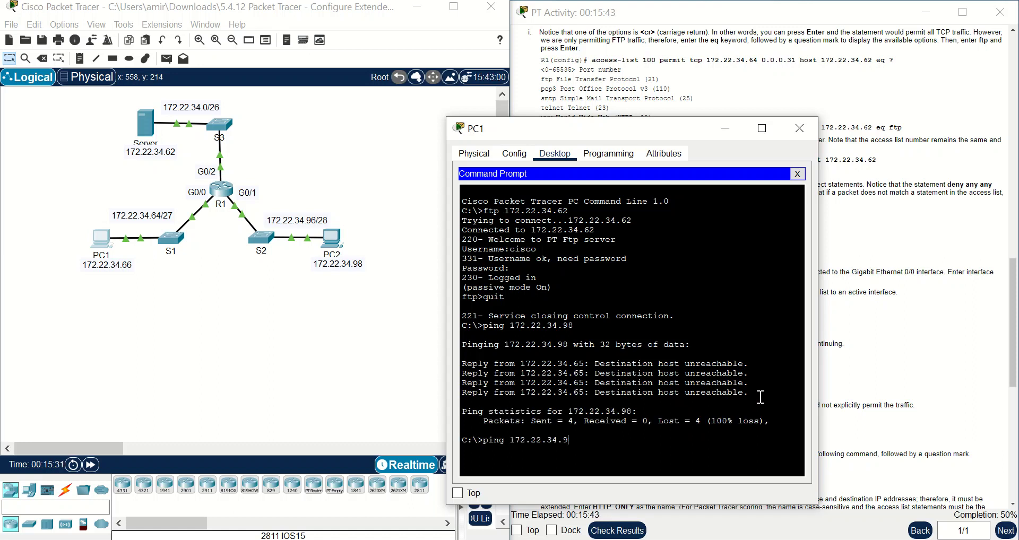
pyautogui.write('62')
pyautogui.press('Return')
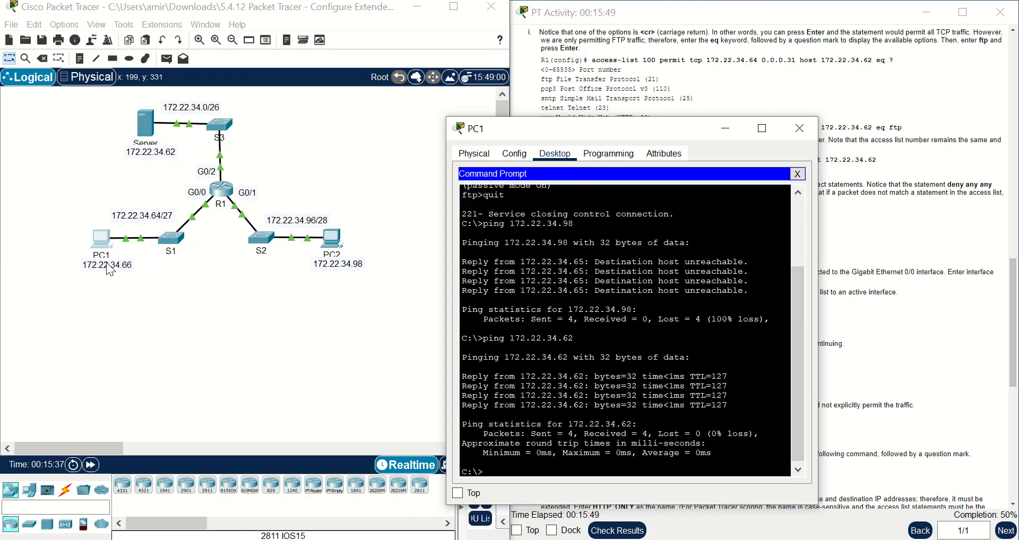
pyautogui.moveTo(639, 133); pyautogui.dragTo(201, 185)
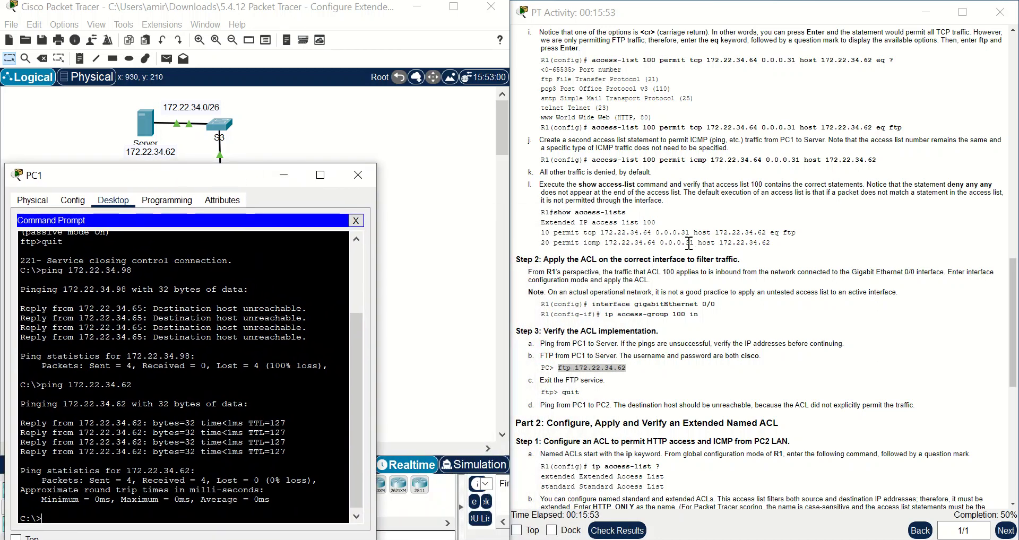
pyautogui.moveTo(771, 243); pyautogui.dragTo(540, 248)
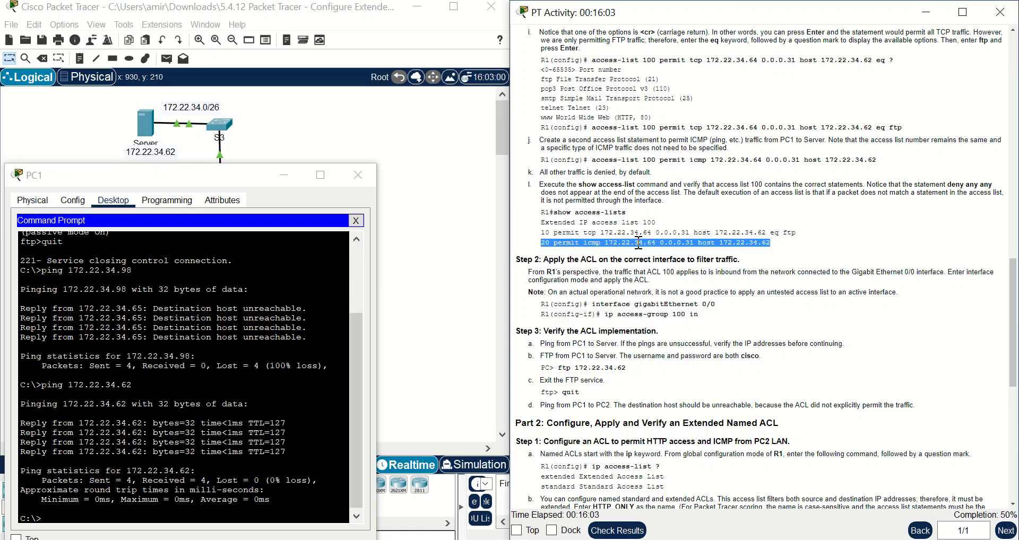
pyautogui.click(706, 245)
# - Close PC1's window and scroll the instructions down to Part 2, Step 1
pyautogui.moveTo(724, 245); pyautogui.dragTo(801, 245)
pyautogui.click(768, 242)
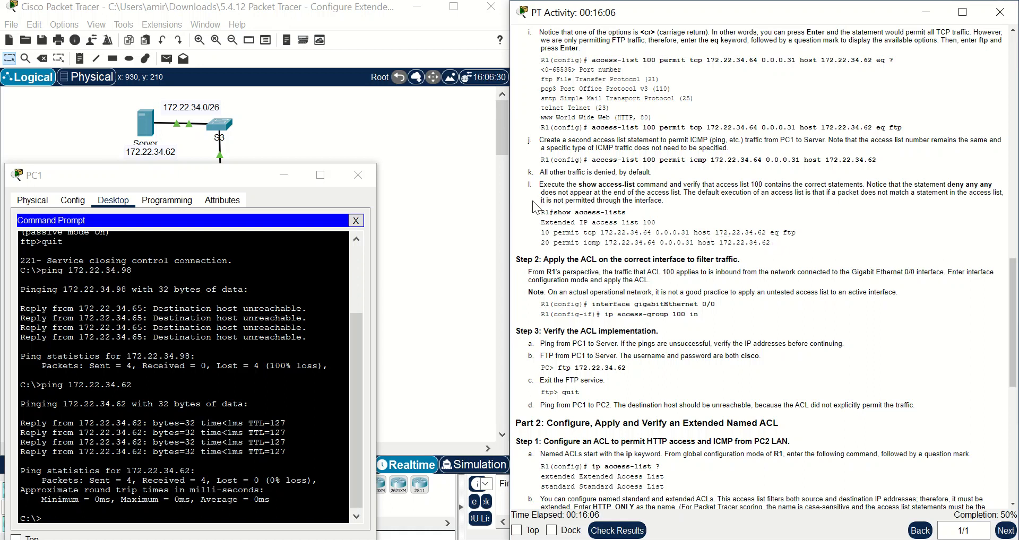
pyautogui.click(368, 177)
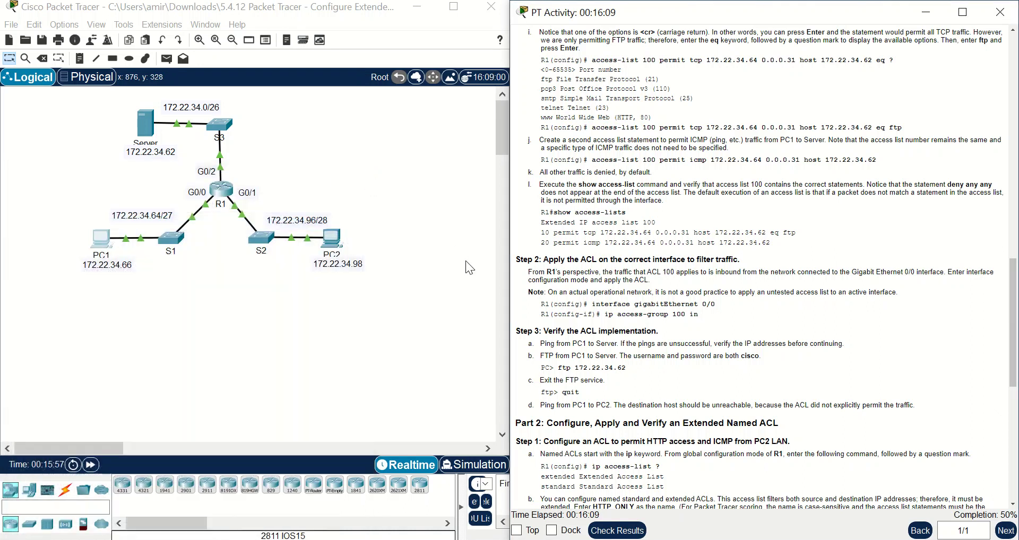
pyautogui.scroll(-5, 628, 386)
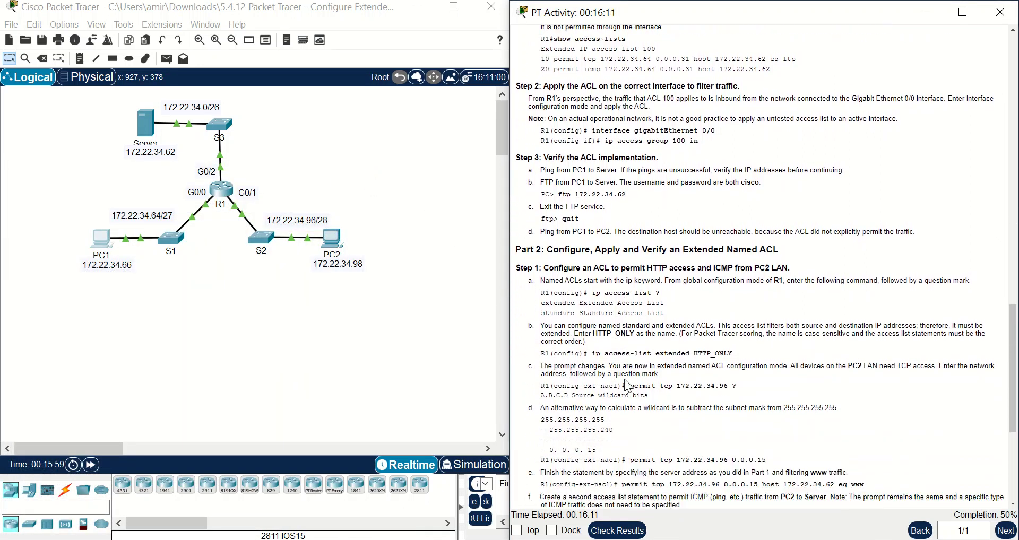
pyautogui.scroll(-2, 628, 386)
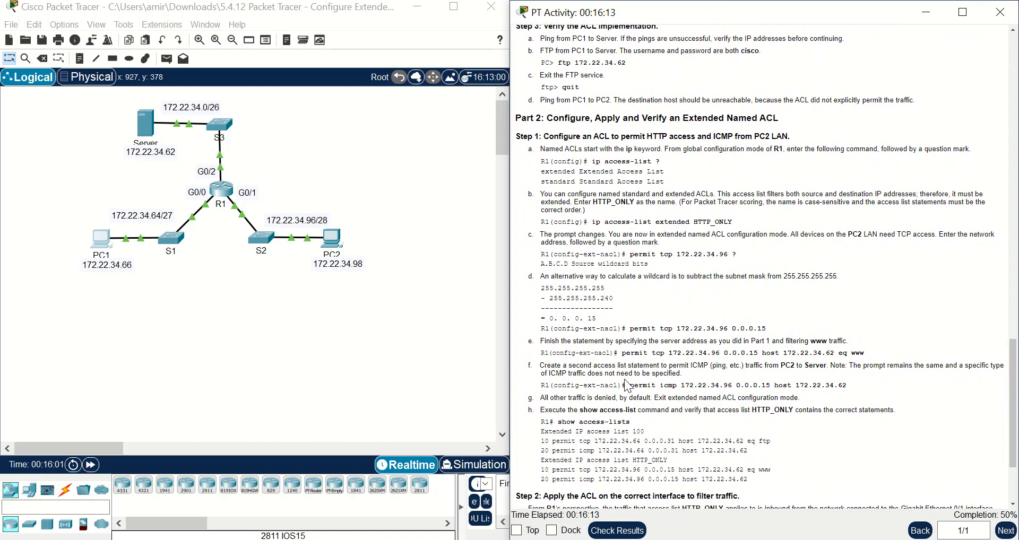
pyautogui.scroll(-1, 628, 386)
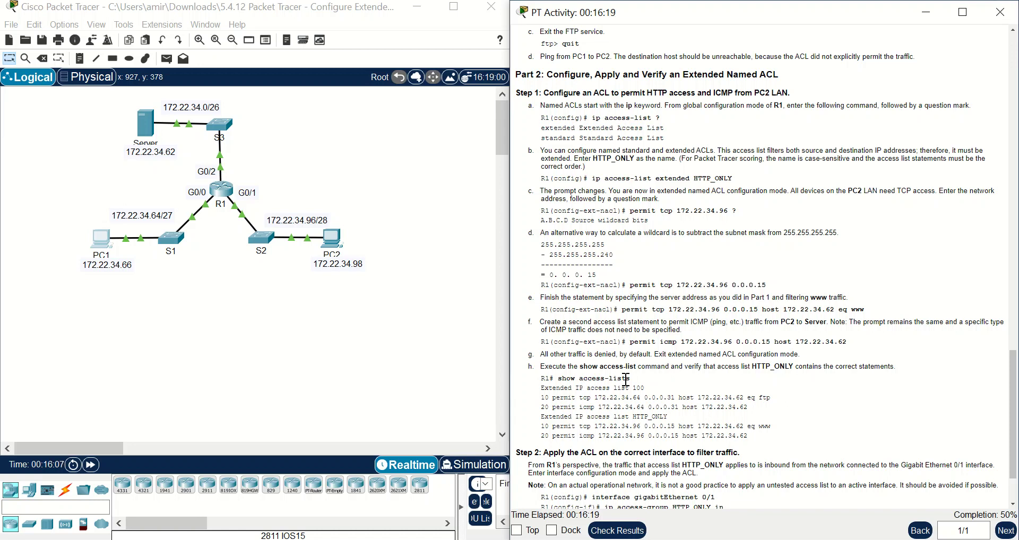
# - In R1's CLI, exit interface mode and build 'ip access-list extended', checking the ? help
pyautogui.click(224, 188)
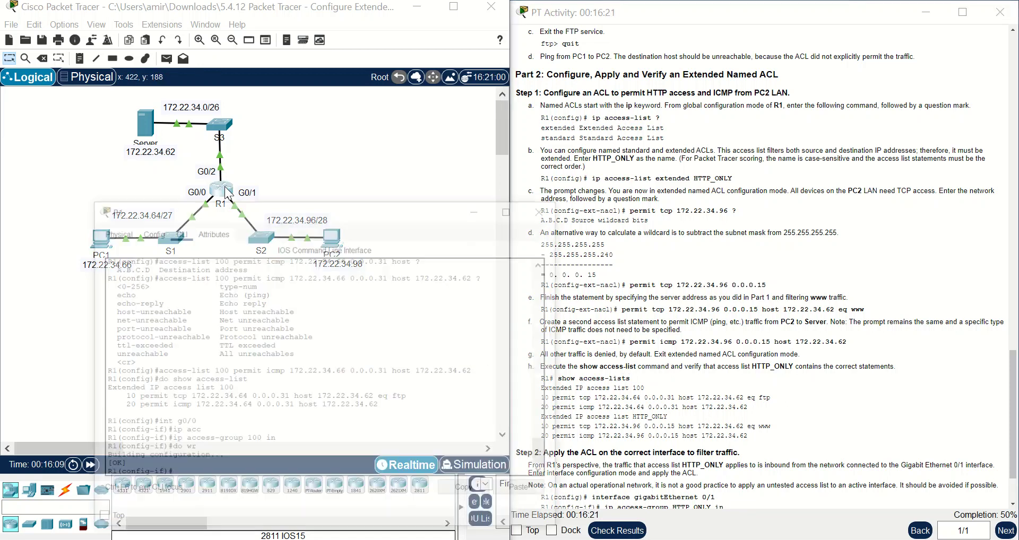
pyautogui.write('ex')
pyautogui.press('Return')
pyautogui.press('Return')
pyautogui.press('Return')
pyautogui.press('Return')
pyautogui.press('Return')
pyautogui.press('Return')
pyautogui.press('Return')
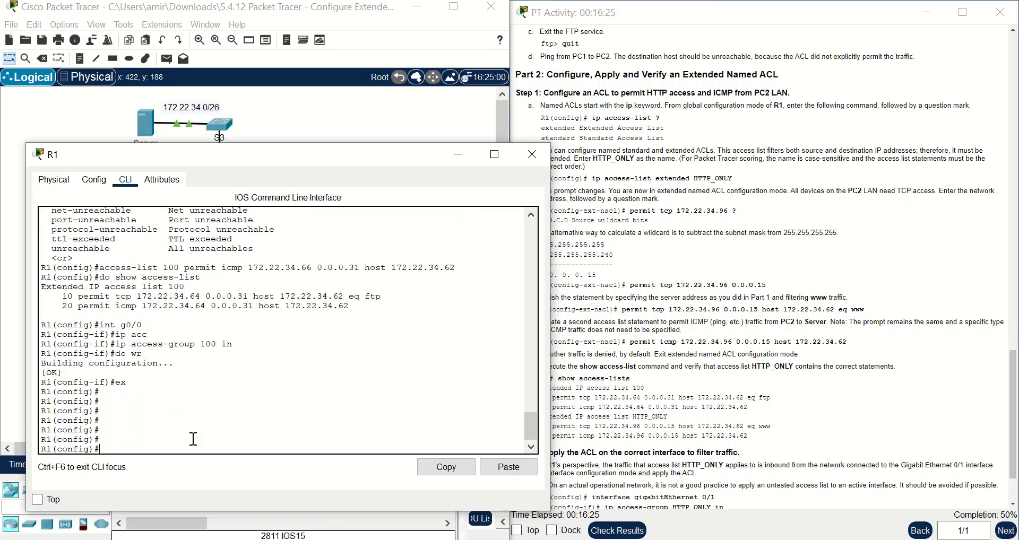
pyautogui.moveTo(298, 159); pyautogui.dragTo(270, 163)
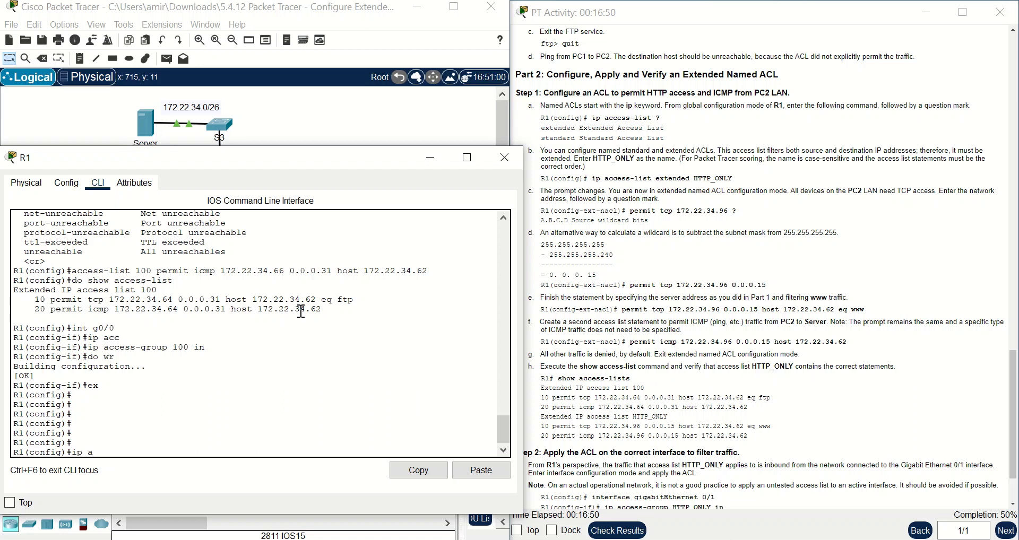
pyautogui.write('cc')
pyautogui.press('Tab')
pyautogui.write('?')
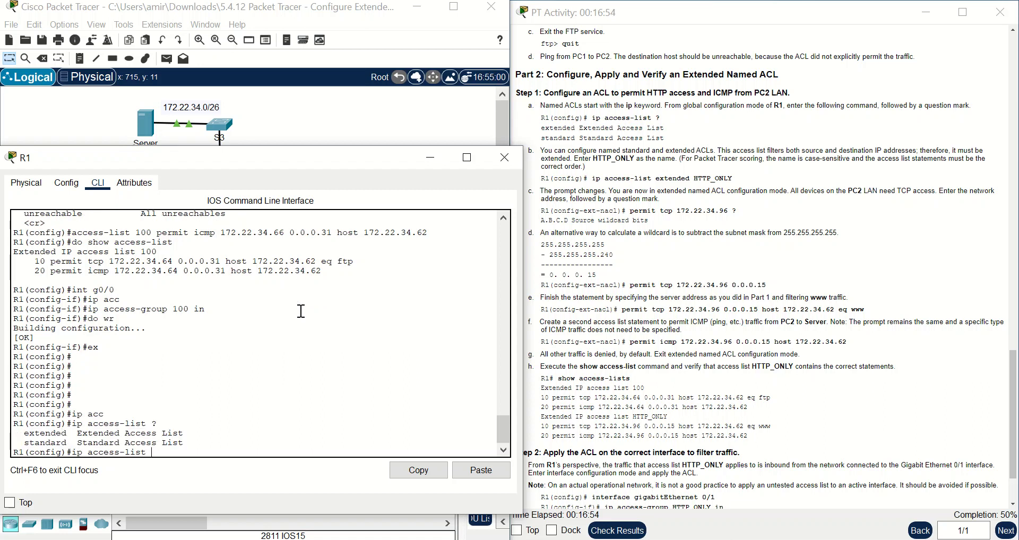
pyautogui.write('ex')
pyautogui.press('Tab')
pyautogui.write('?')
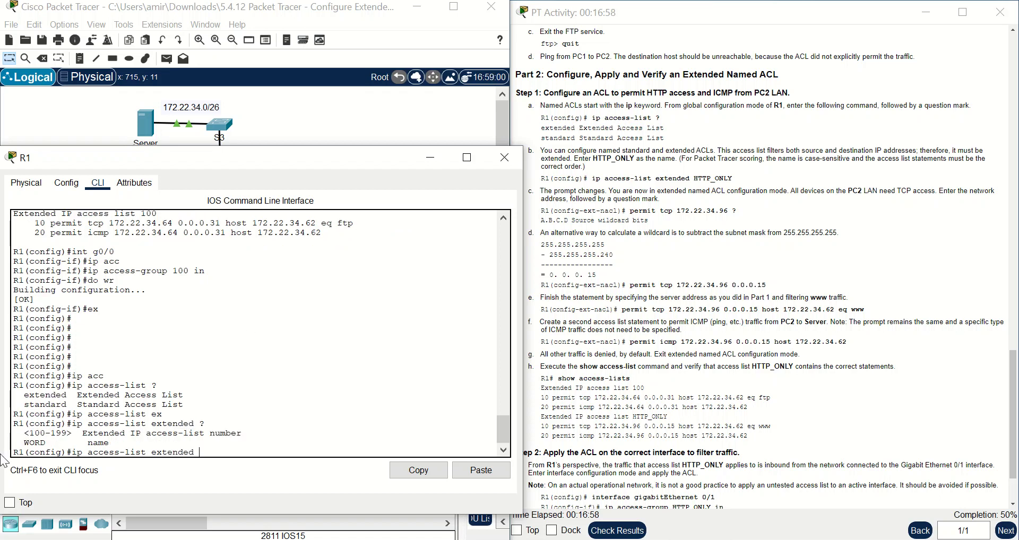
# - Paste the name HTTP_ONLY from the instructions to create the extended list and enter its mode
pyautogui.moveTo(23, 443); pyautogui.dragTo(47, 445)
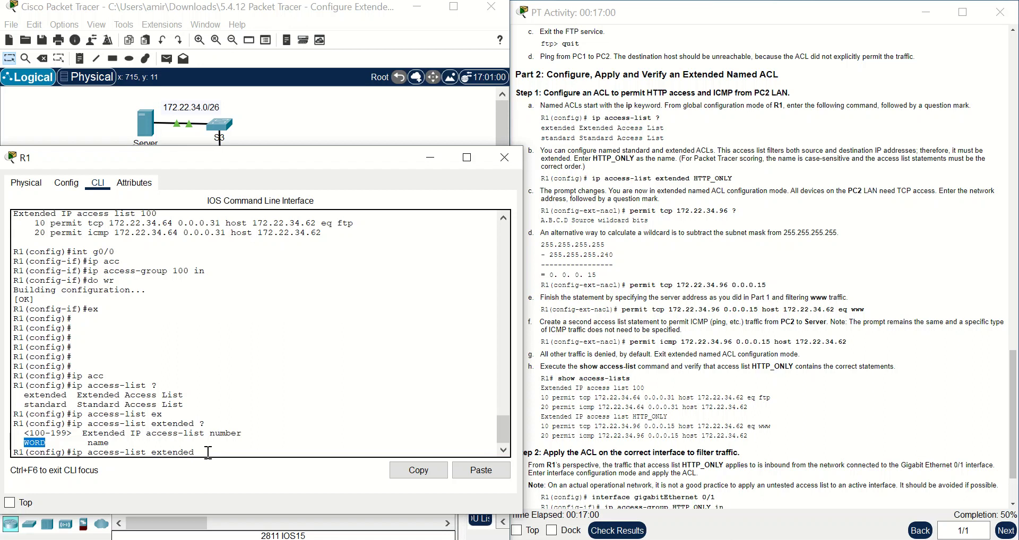
pyautogui.moveTo(743, 178); pyautogui.dragTo(695, 180)
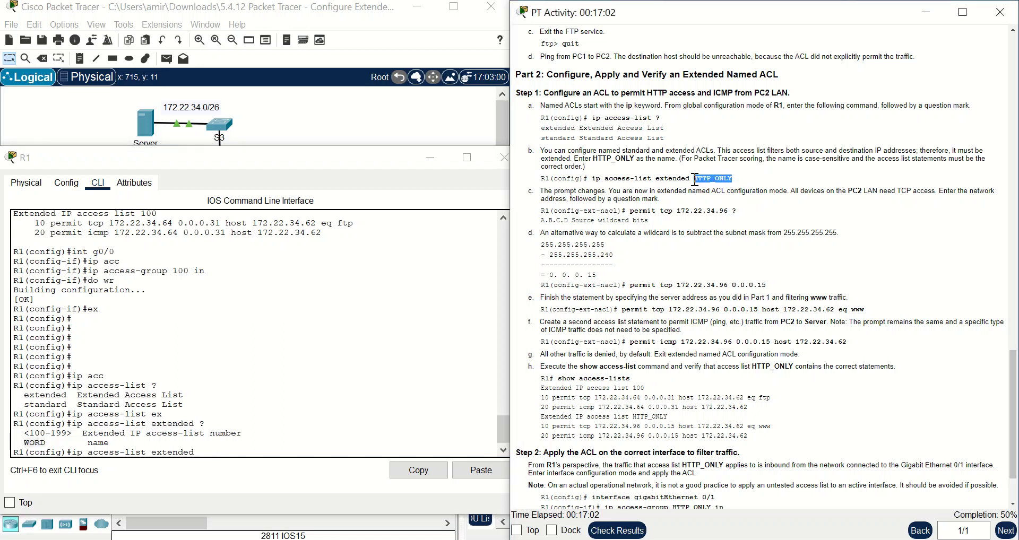
pyautogui.rightClick(695, 179)
pyautogui.click(708, 187)
pyautogui.rightClick(203, 446)
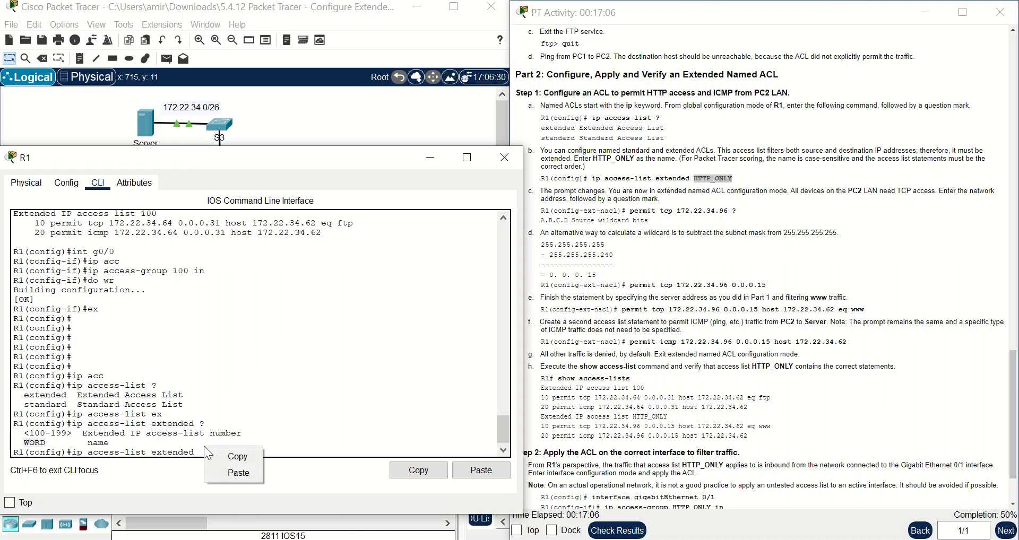
pyautogui.click(223, 467)
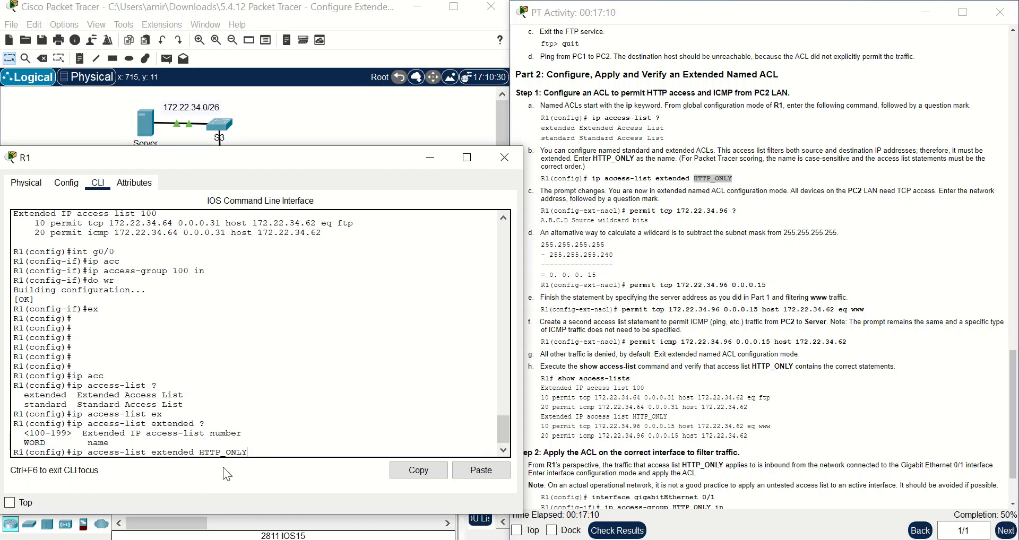
pyautogui.press('Return')
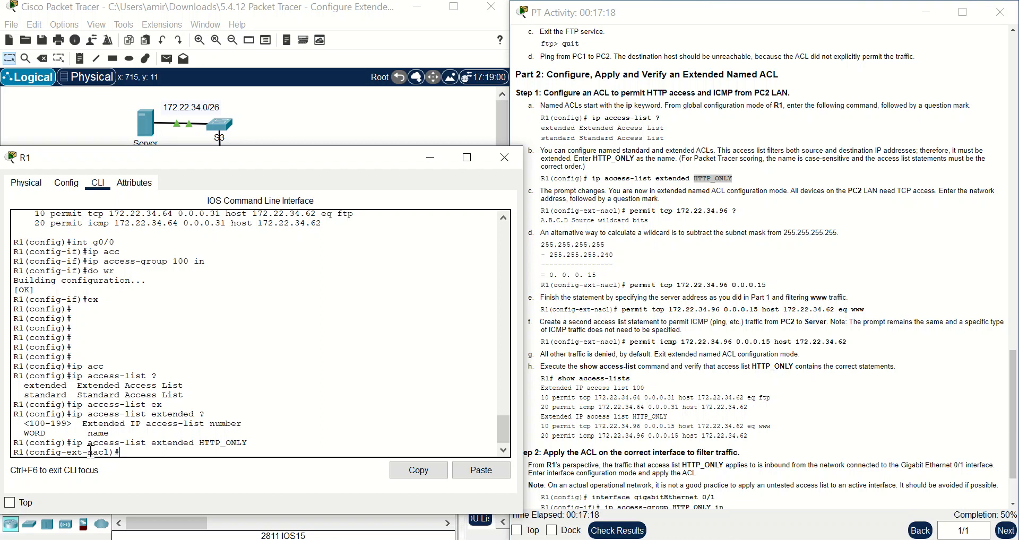
pyautogui.moveTo(87, 453); pyautogui.dragTo(113, 454)
# - Type 'permit tcp 172.22.34.96 0.0.0.' at the HTTP_ONLY prompt, using ? help along the way
pyautogui.click(135, 452)
pyautogui.write('?')
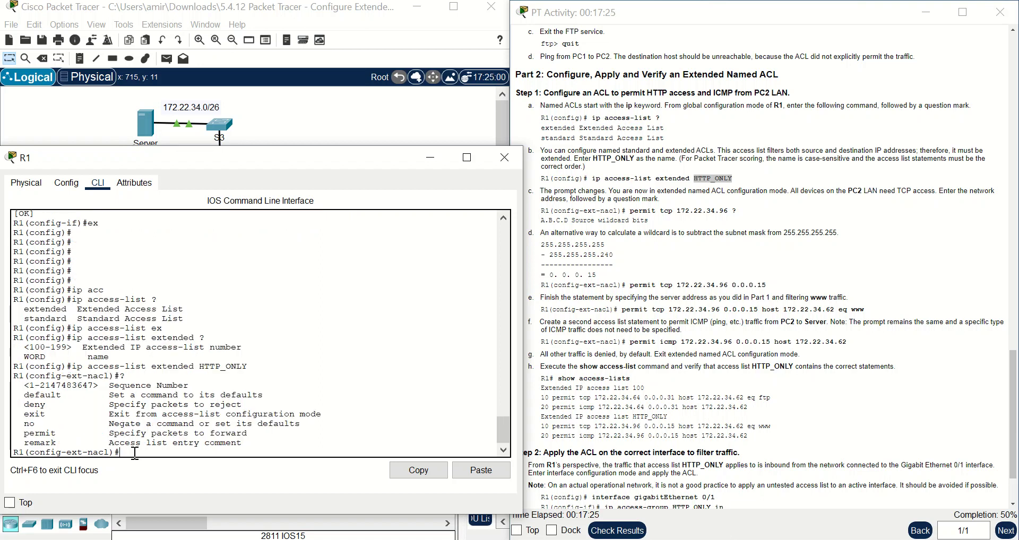
pyautogui.write('per')
pyautogui.write('mit ?')
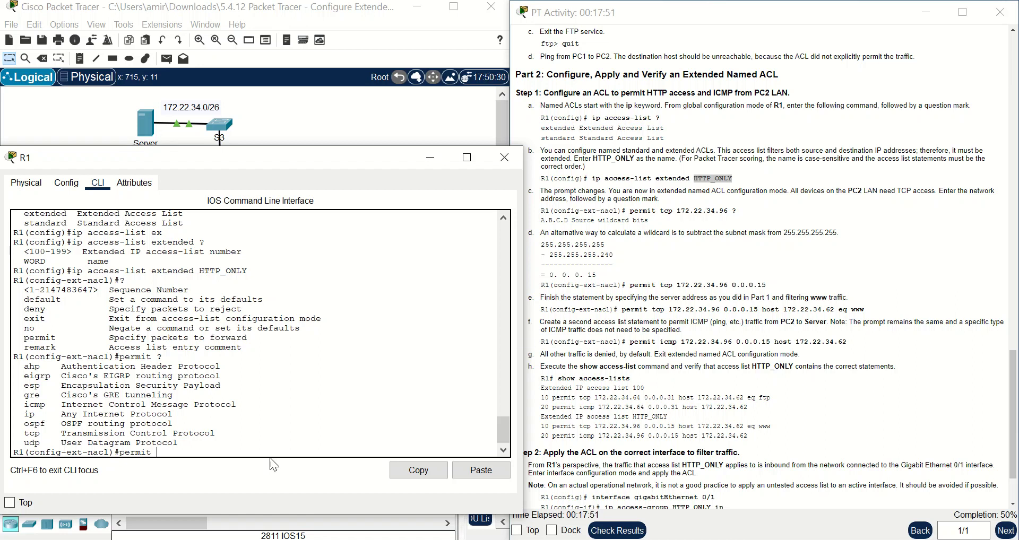
pyautogui.write('tcp ?')
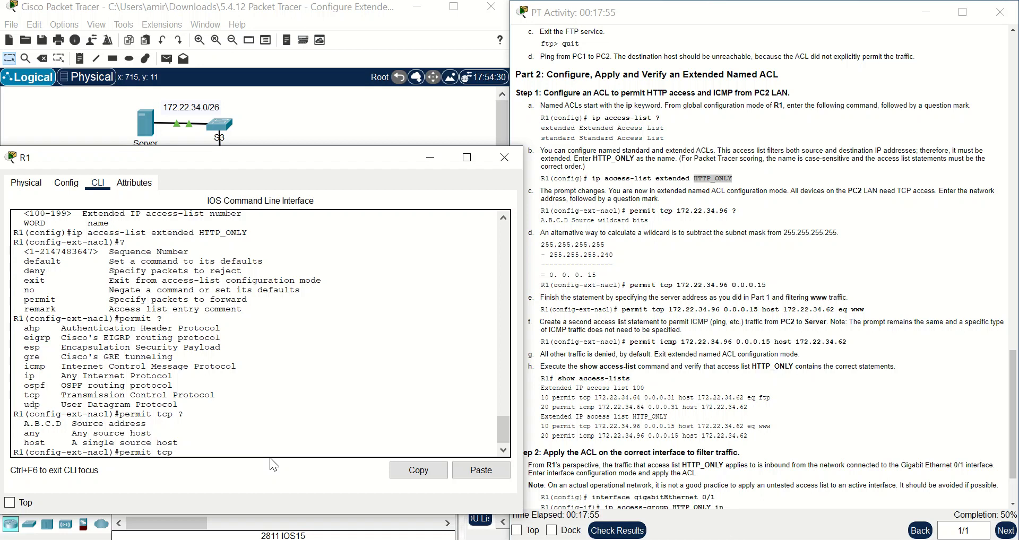
pyautogui.write('1')
pyautogui.write('7')
pyautogui.write('2.')
pyautogui.write('22')
pyautogui.write('.34')
pyautogui.write('.9')
pyautogui.write('6')
pyautogui.write(' ?')
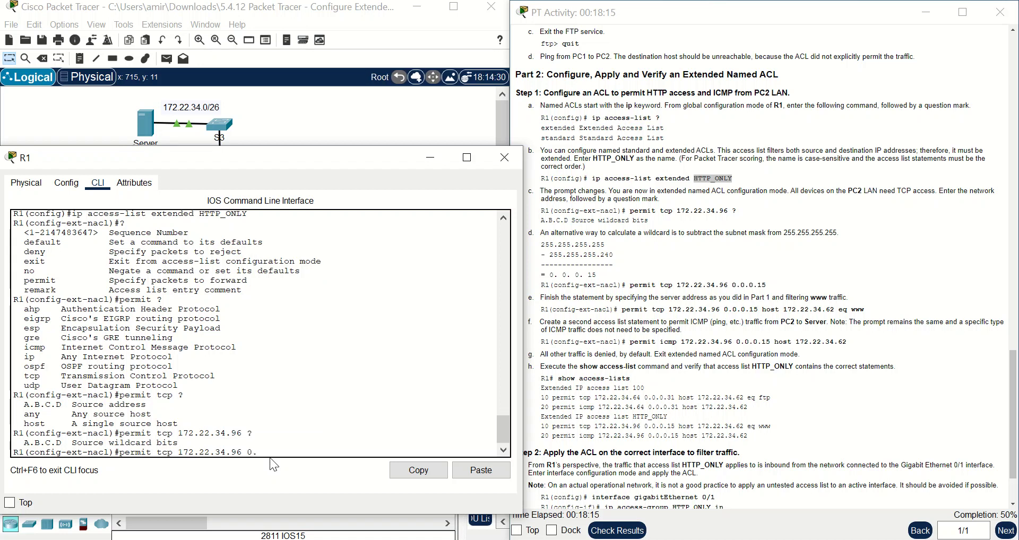
pyautogui.write('0.0.0.')
pyautogui.moveTo(305, 163)
pyautogui.mouseDown()
pyautogui.moveTo(693, 189)
pyautogui.moveTo(739, 176)
pyautogui.moveTo(550, 471)
pyautogui.moveTo(396, 424)
pyautogui.moveTo(332, 274)
pyautogui.moveTo(319, 155)
pyautogui.mouseUp()
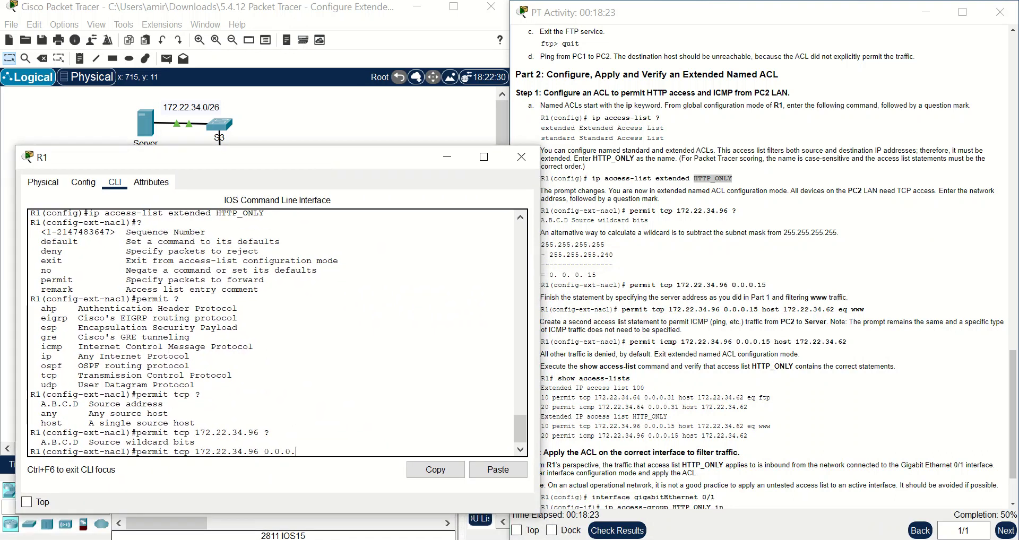
# - Change the note's mask 224 to 240 and wildcard 31 to 15, adding the line '255-240=15'
pyautogui.click(486, 501)
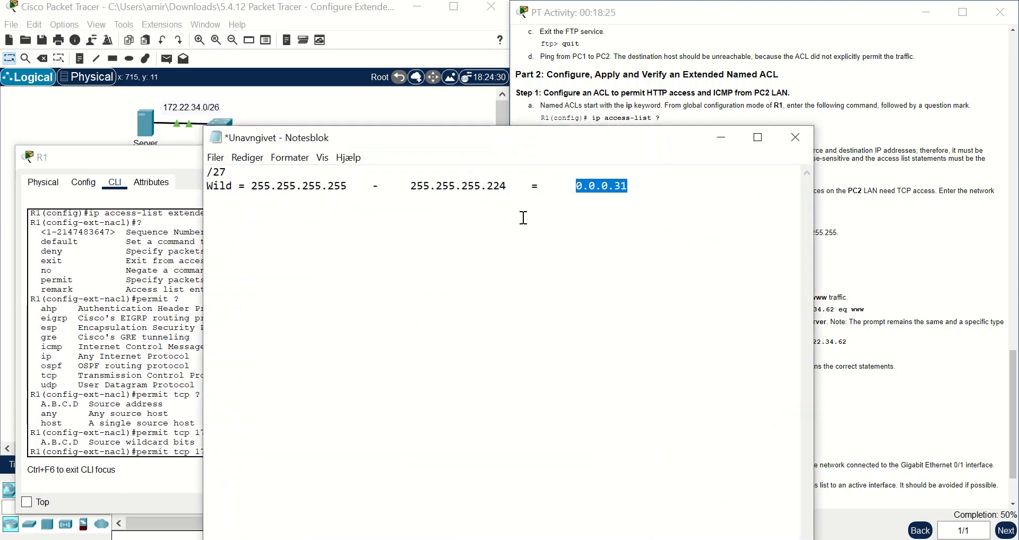
pyautogui.click(507, 184)
pyautogui.press('BackSpace')
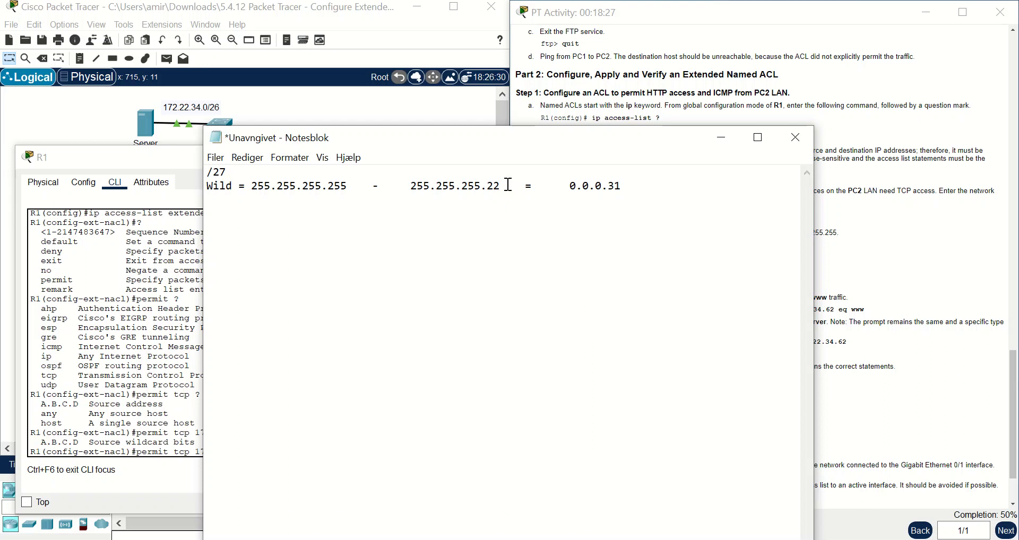
pyautogui.press('BackSpace')
pyautogui.write('40')
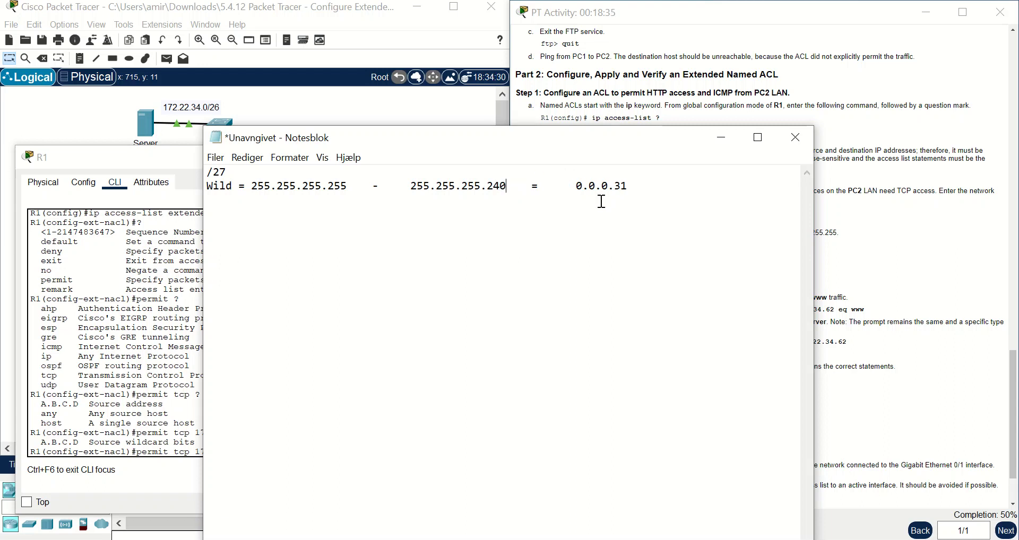
pyautogui.doubleClick(621, 187)
pyautogui.write('15')
pyautogui.press('Return')
pyautogui.write('255-240=15')
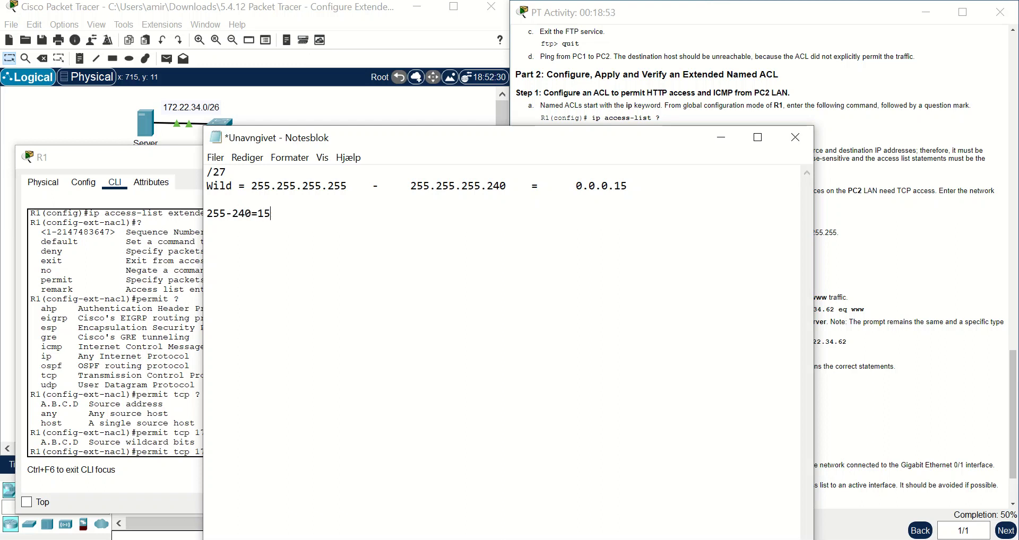
# - Finish the rule 'permit tcp 172.22.34.96 0.0.0.15 host 172.22.34.62 eq www', pasting the server address
pyautogui.click(724, 134)
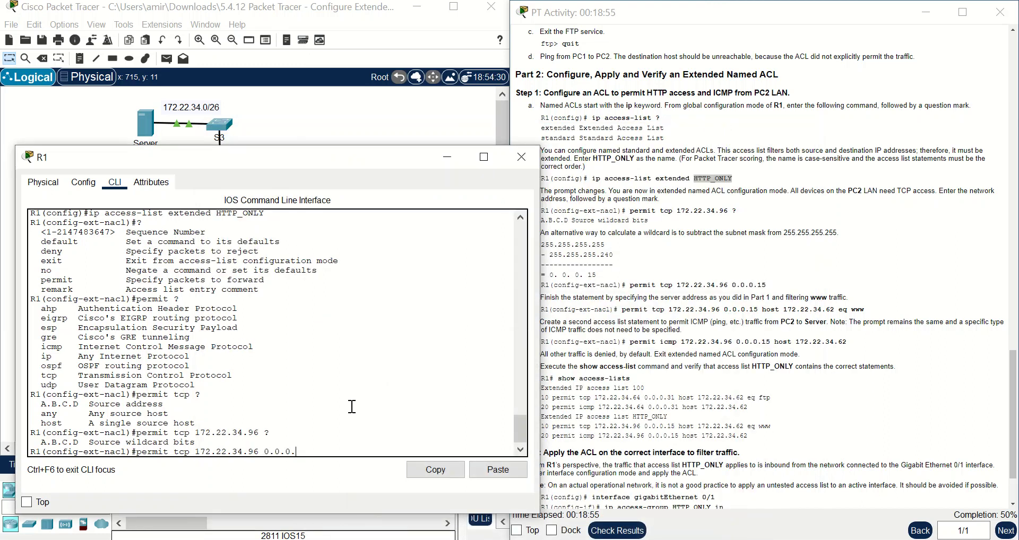
pyautogui.write('15 ?')
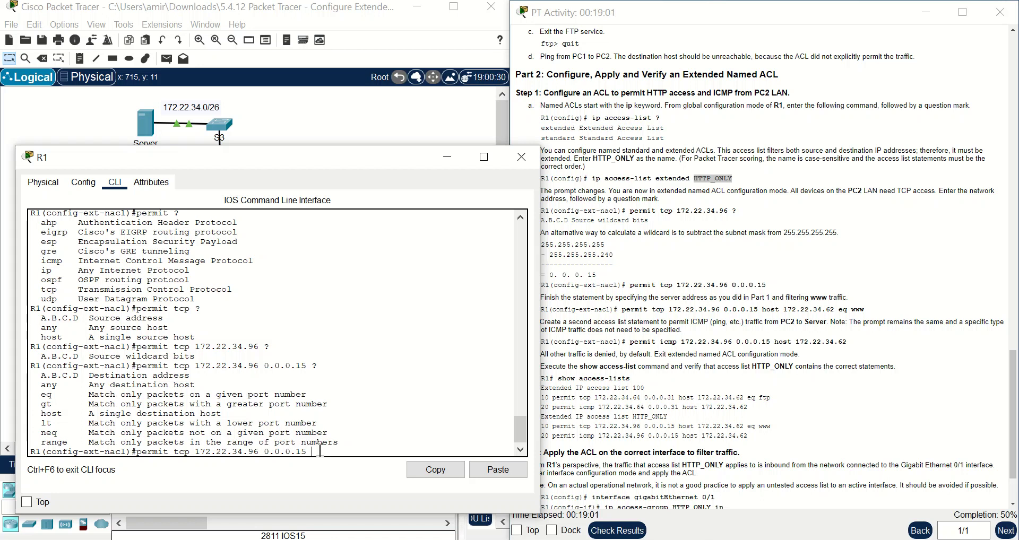
pyautogui.write('host')
pyautogui.moveTo(848, 342); pyautogui.dragTo(801, 341)
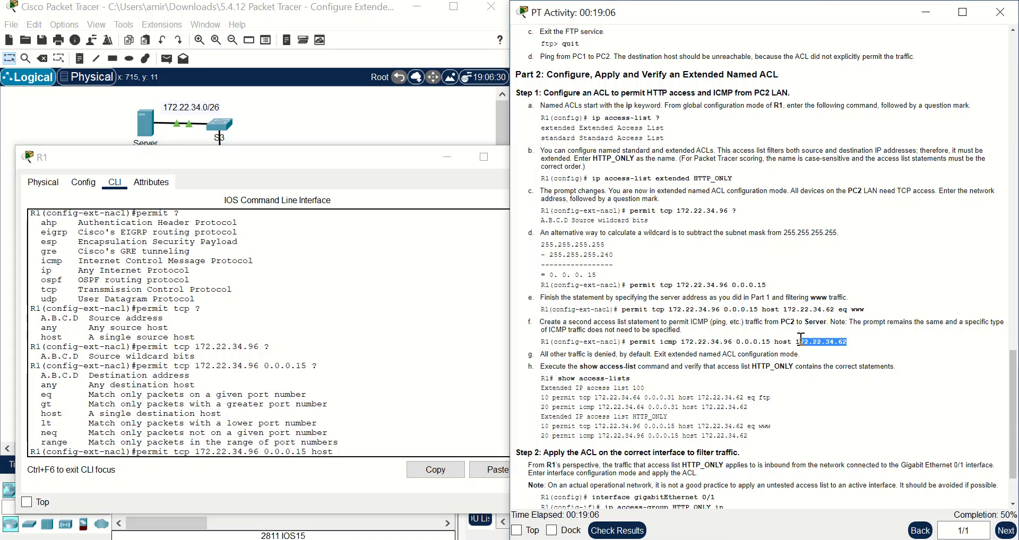
pyautogui.rightClick(797, 341)
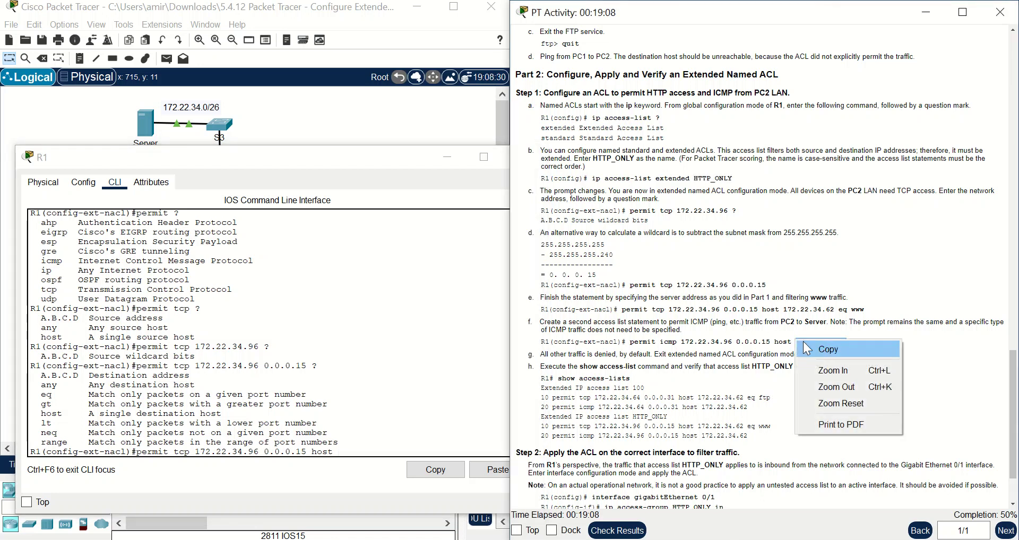
pyautogui.click(807, 348)
pyautogui.click(362, 452)
pyautogui.rightClick(362, 453)
pyautogui.click(375, 476)
pyautogui.write('?')
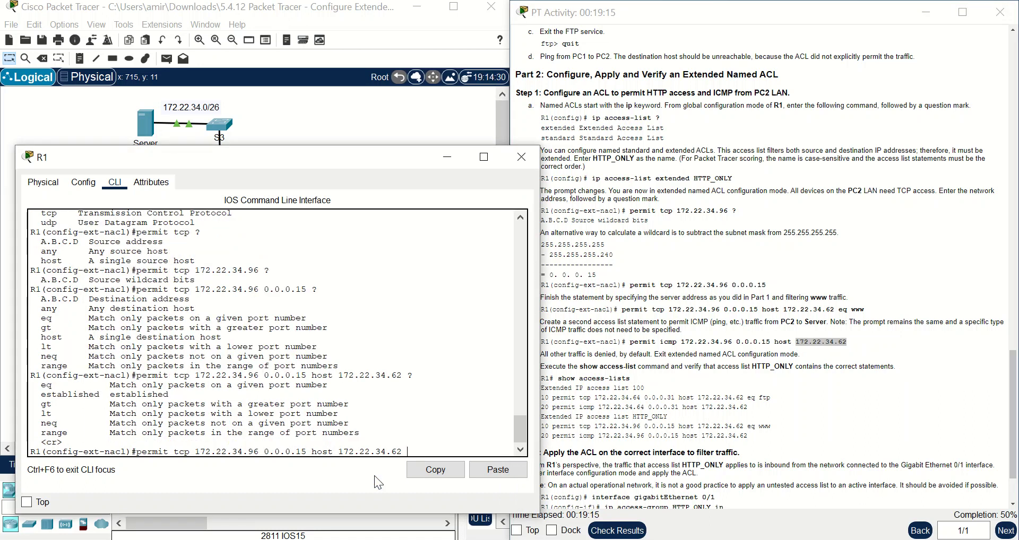
pyautogui.write('eq?')
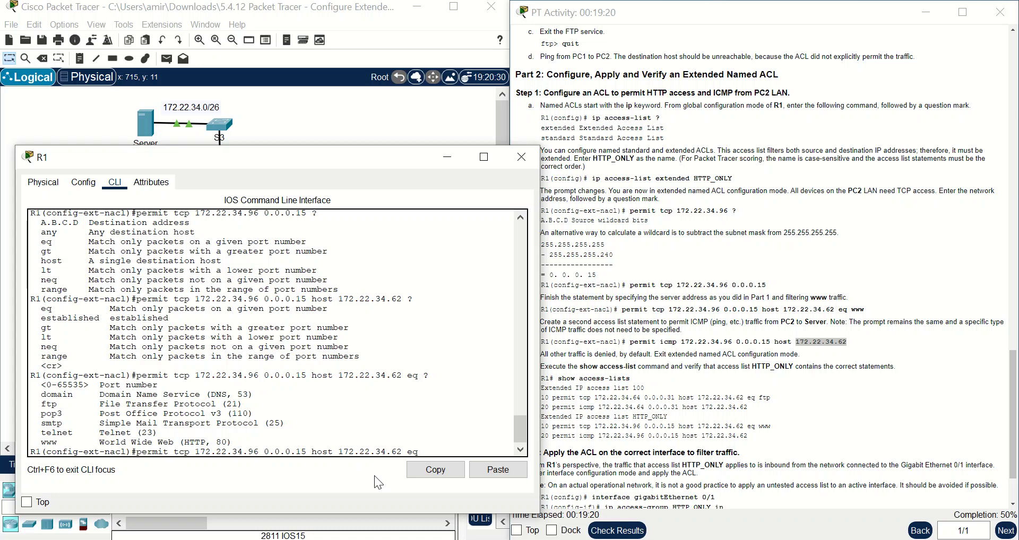
pyautogui.write('?')
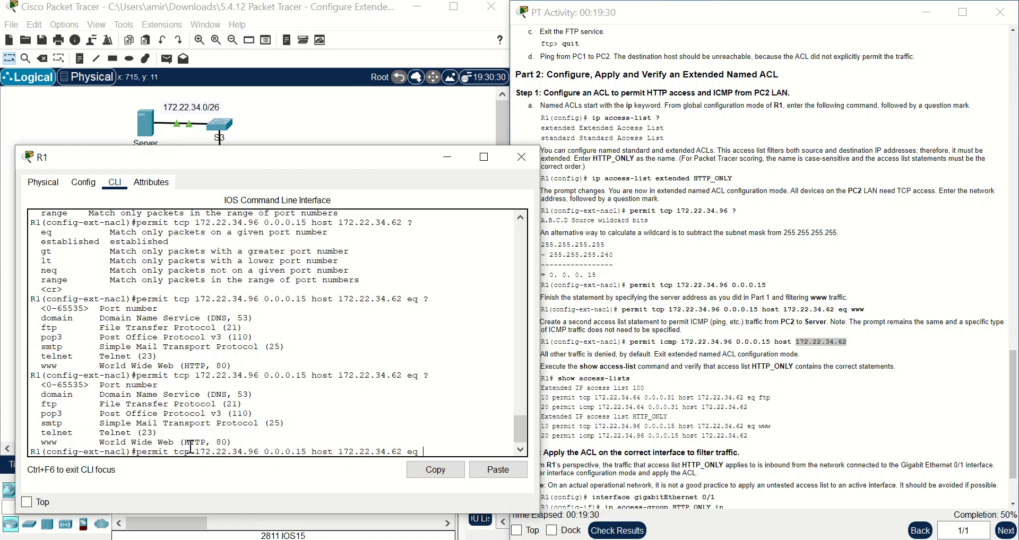
pyautogui.write('www')
pyautogui.press('Return')
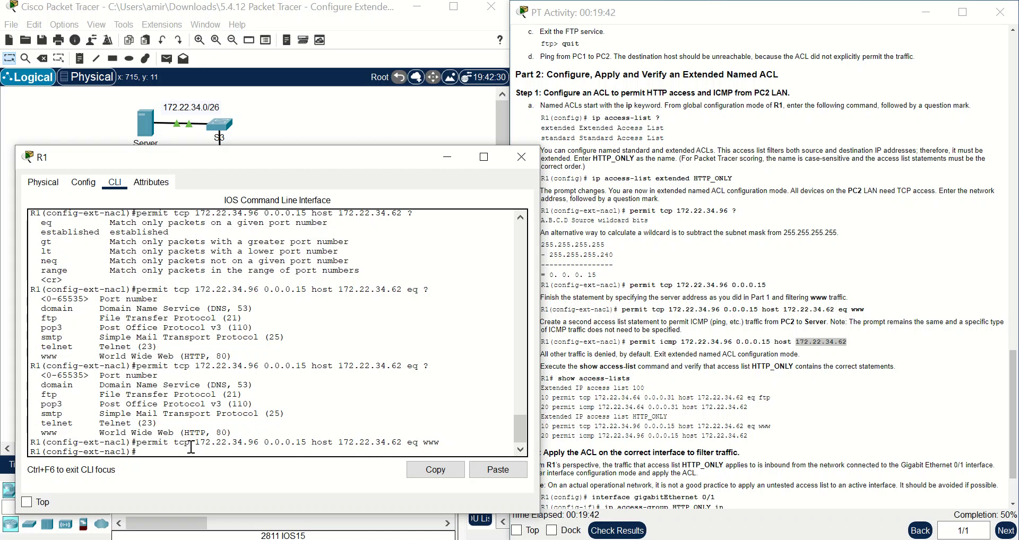
# - Add 'permit icmp 172.22.34.96 0.0.0.15 host 172.22.34.62' to HTTP_ONLY by editing the recalled tcp rule
pyautogui.press('Up')
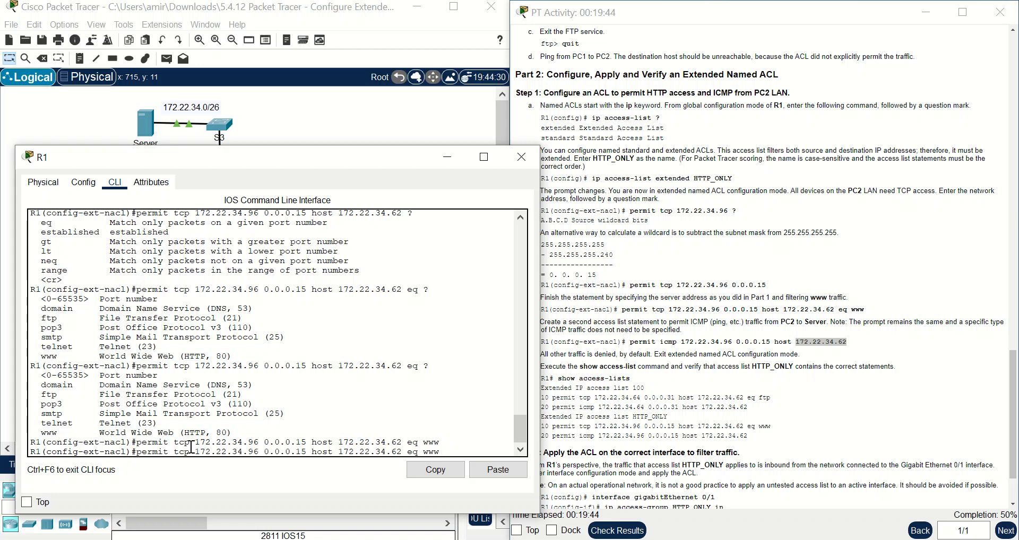
pyautogui.press('BackSpace')
pyautogui.press('BackSpace')
pyautogui.press('Left')
pyautogui.press('Left')
pyautogui.press('Left')
pyautogui.press('Left')
pyautogui.press('Left')
pyautogui.press('Left')
pyautogui.press('Left')
pyautogui.press('Left')
pyautogui.press('Left')
pyautogui.press('Left')
pyautogui.press('Left')
pyautogui.press('Left')
pyautogui.press('Left')
pyautogui.press('Left')
pyautogui.press('Left')
pyautogui.press('Left')
pyautogui.press('BackSpace')
pyautogui.press('BackSpace')
pyautogui.press('BackSpace')
pyautogui.write('i')
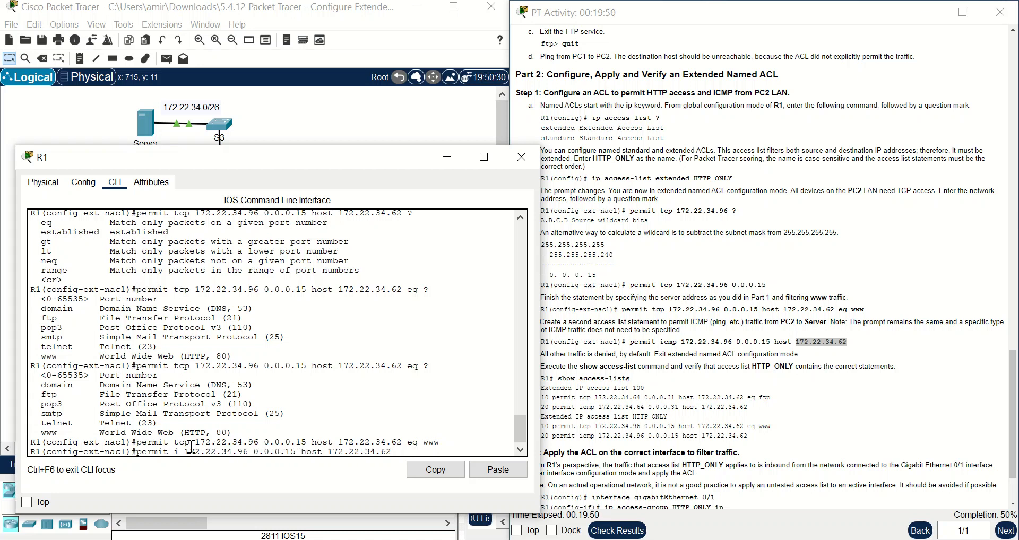
pyautogui.write('cmp')
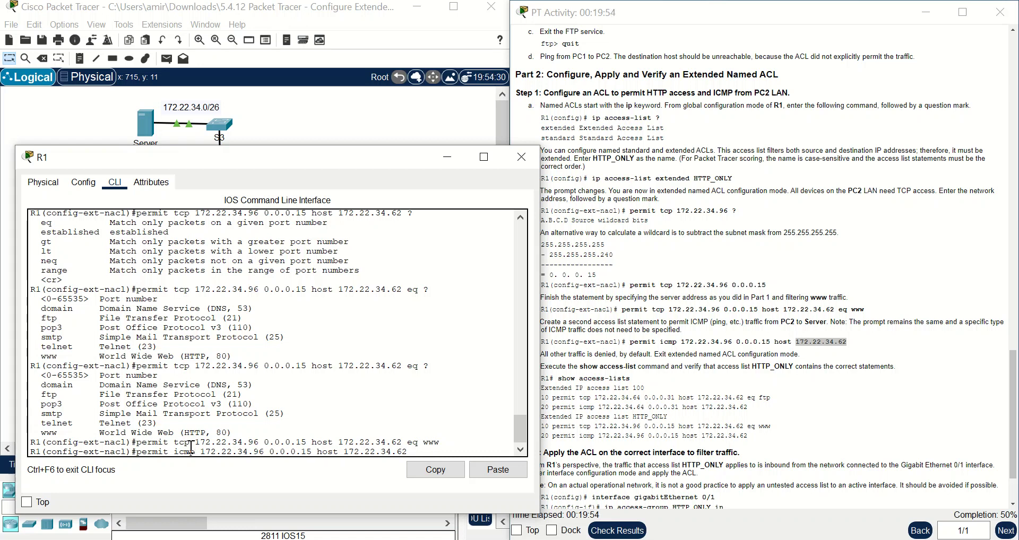
pyautogui.press('Right')
pyautogui.press('Right')
pyautogui.press('Return')
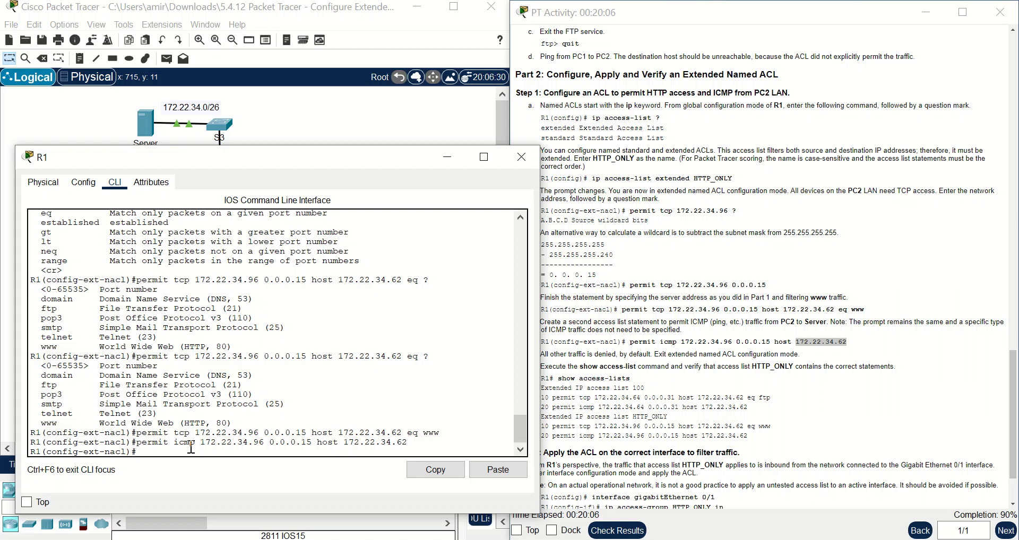
# - Display all access lists with 'do show access-lists' and review the access list 100 and HTTP_ONLY entries
pyautogui.write('do show acc')
pyautogui.press('Tab')
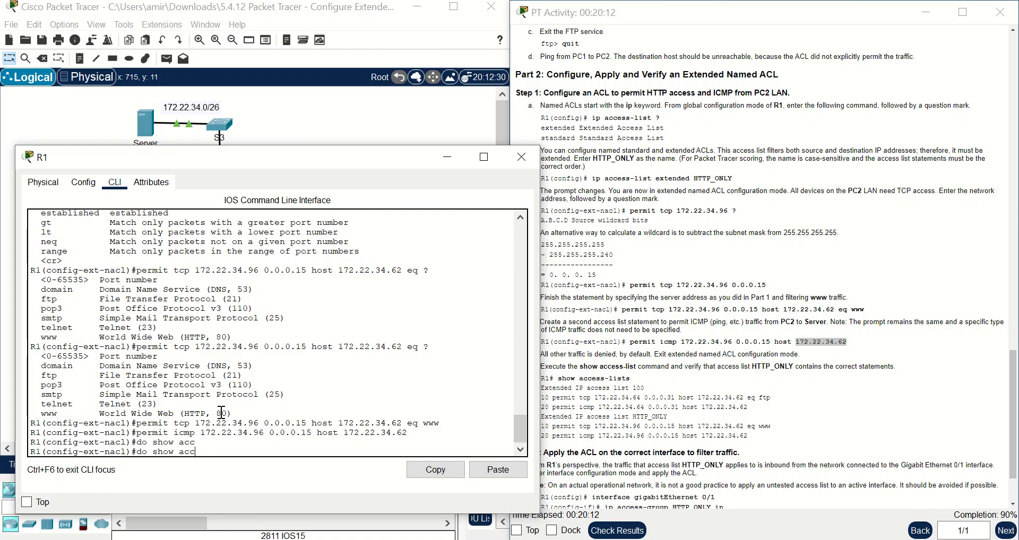
pyautogui.press('Return')
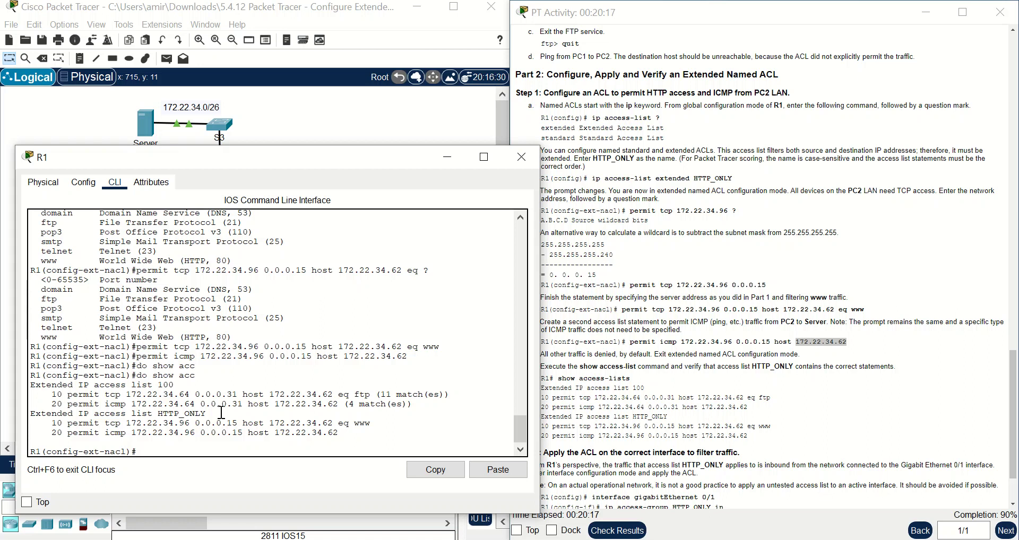
pyautogui.moveTo(33, 387); pyautogui.dragTo(175, 386)
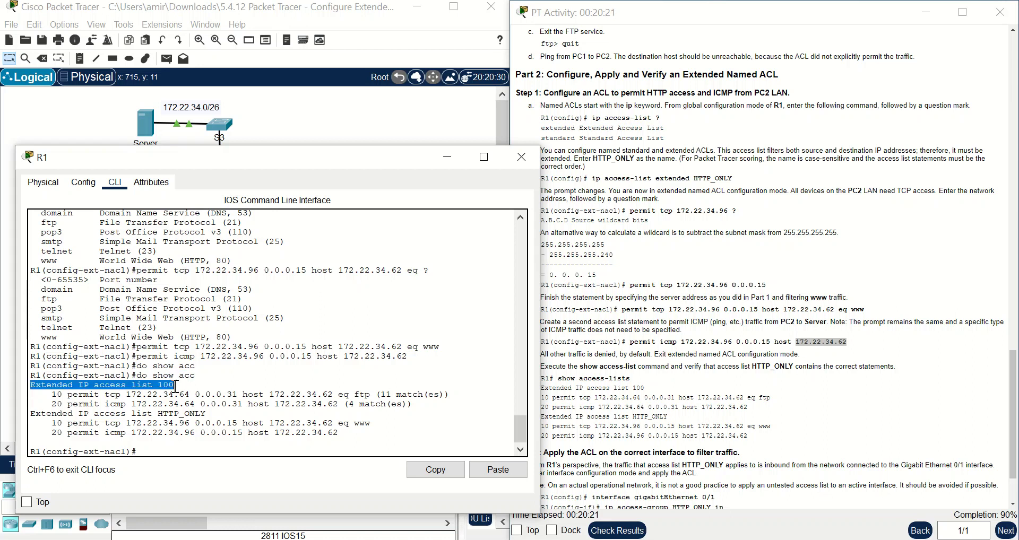
pyautogui.moveTo(206, 414); pyautogui.dragTo(133, 420)
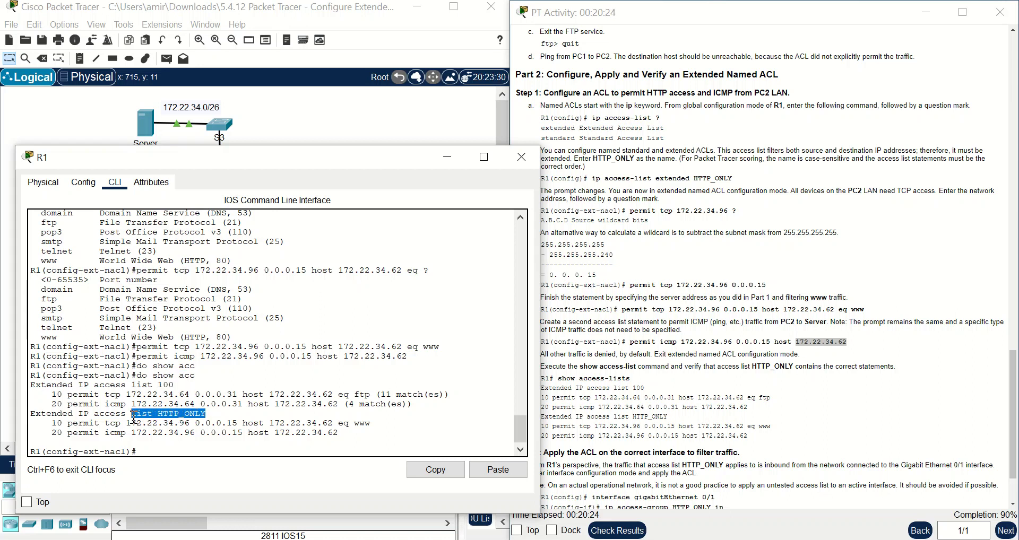
pyautogui.click(170, 417)
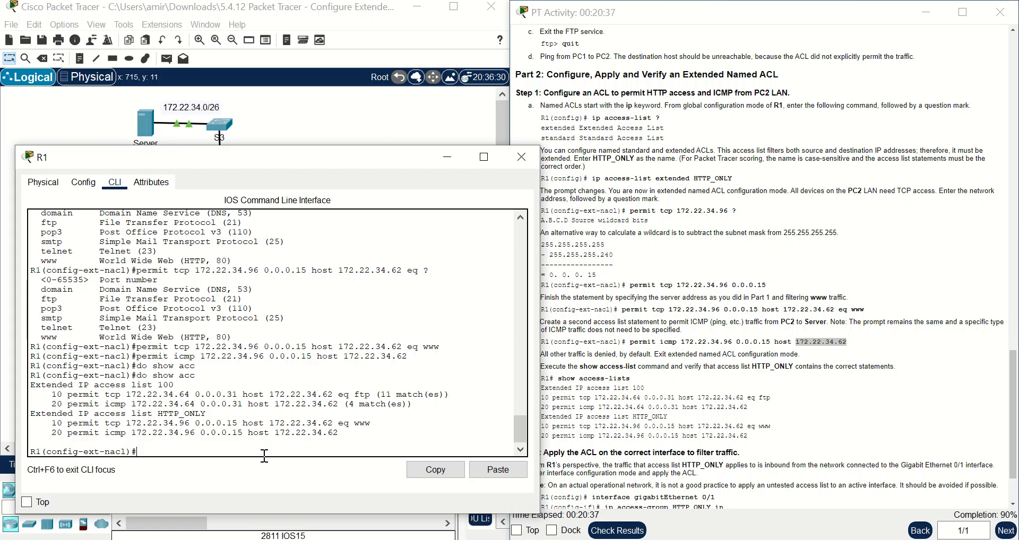
# - Exit named ACL configuration mode and hide R1's console
pyautogui.write('xit')
pyautogui.press('Return')
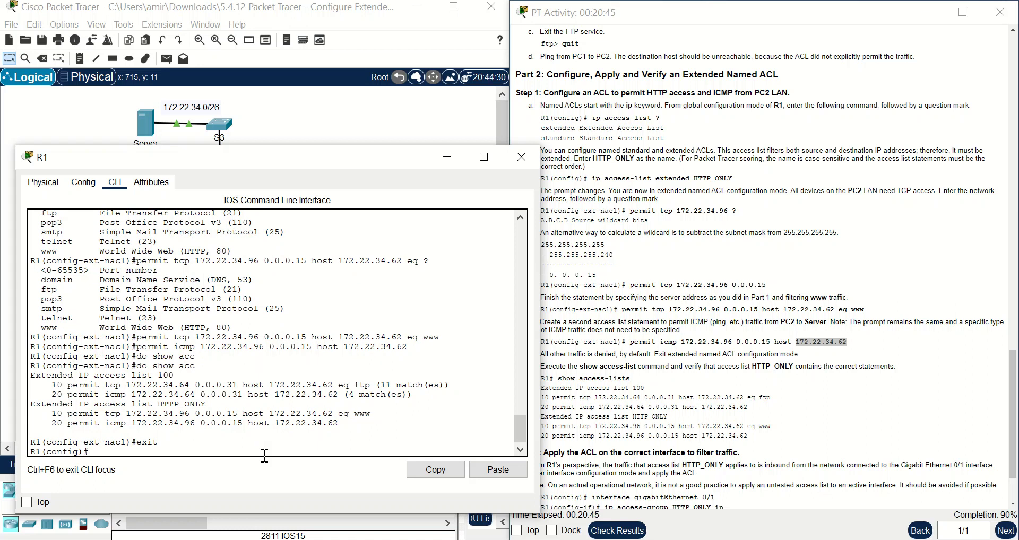
pyautogui.click(450, 163)
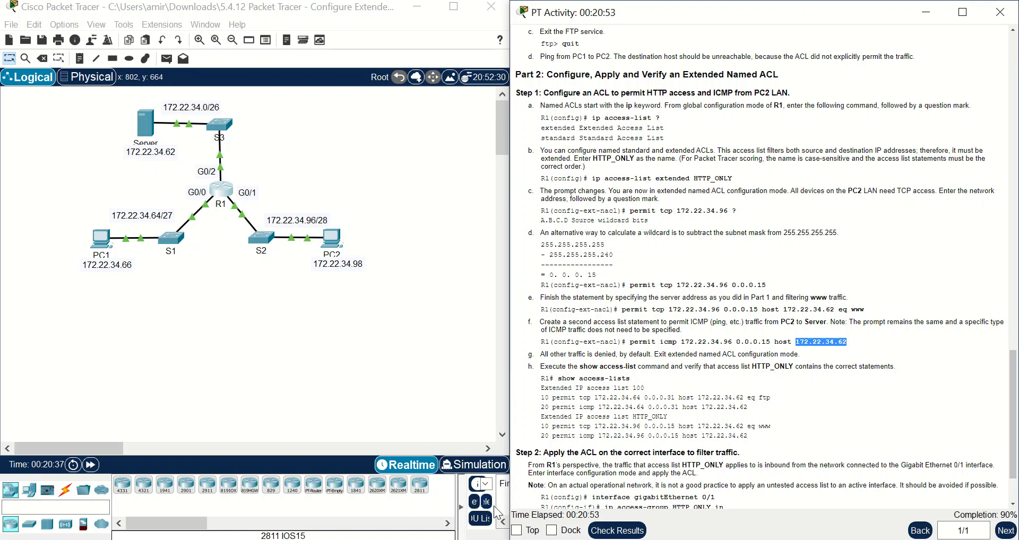
# - Enter interface configuration for G0/1 on R1 with 'int g0/1'
pyautogui.moveTo(498, 537)
pyautogui.click(523, 501)
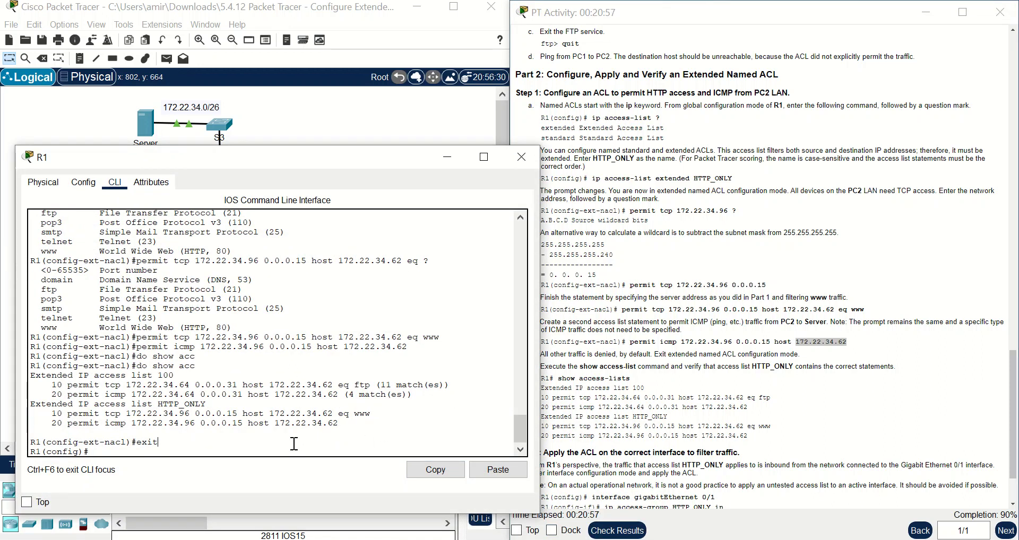
pyautogui.write('int g0/1')
pyautogui.press('Return')
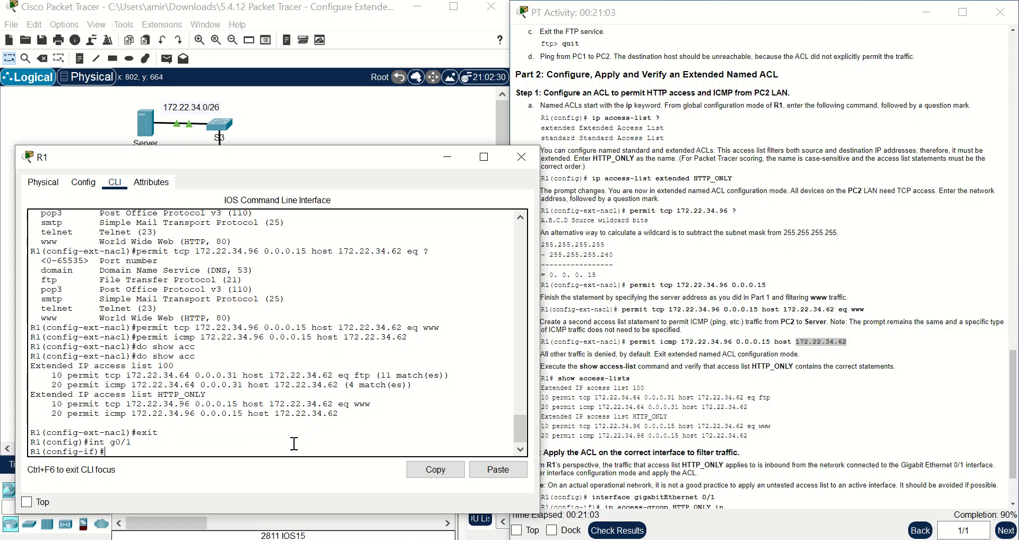
# - Build 'ip access-group HTTP_ONLY' by pasting the list name copied from the instructions
pyautogui.write('ip acc')
pyautogui.press('Tab')
pyautogui.write('?')
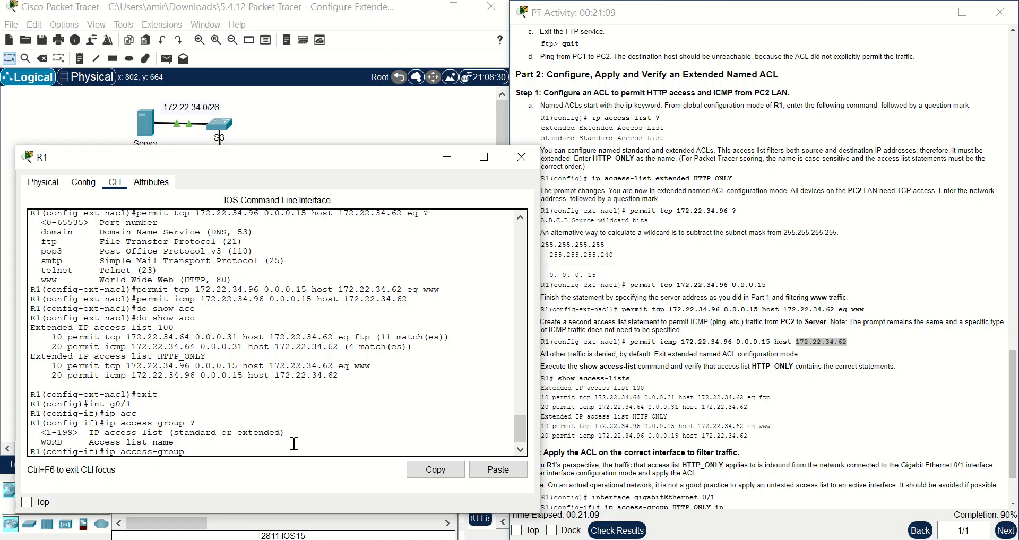
pyautogui.scroll(-1, 720, 433)
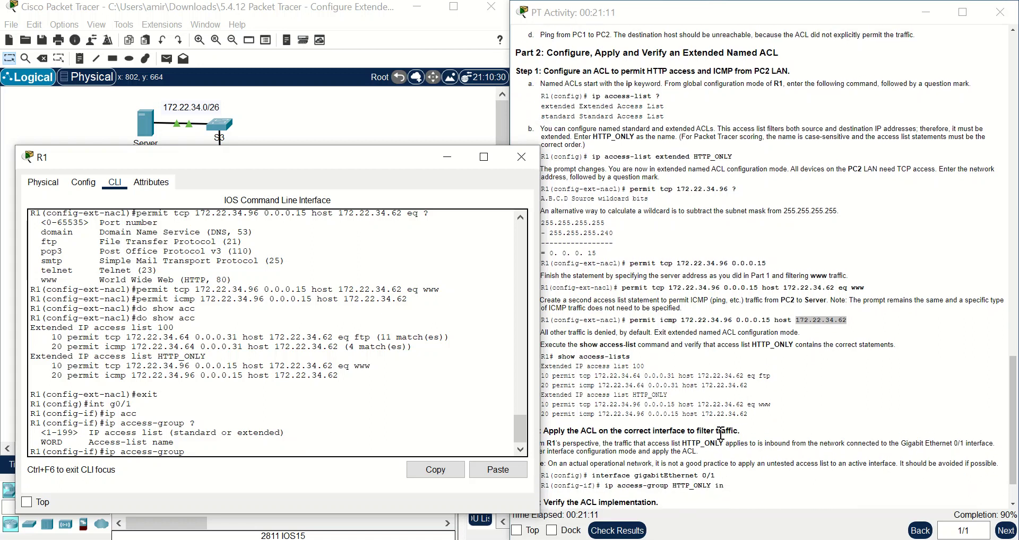
pyautogui.moveTo(672, 455); pyautogui.dragTo(712, 455)
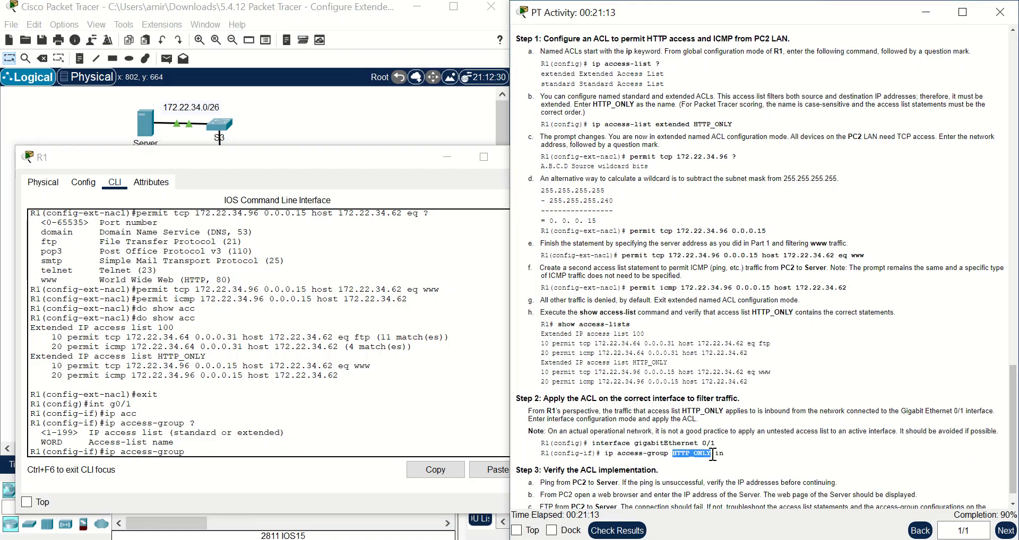
pyautogui.click(198, 454)
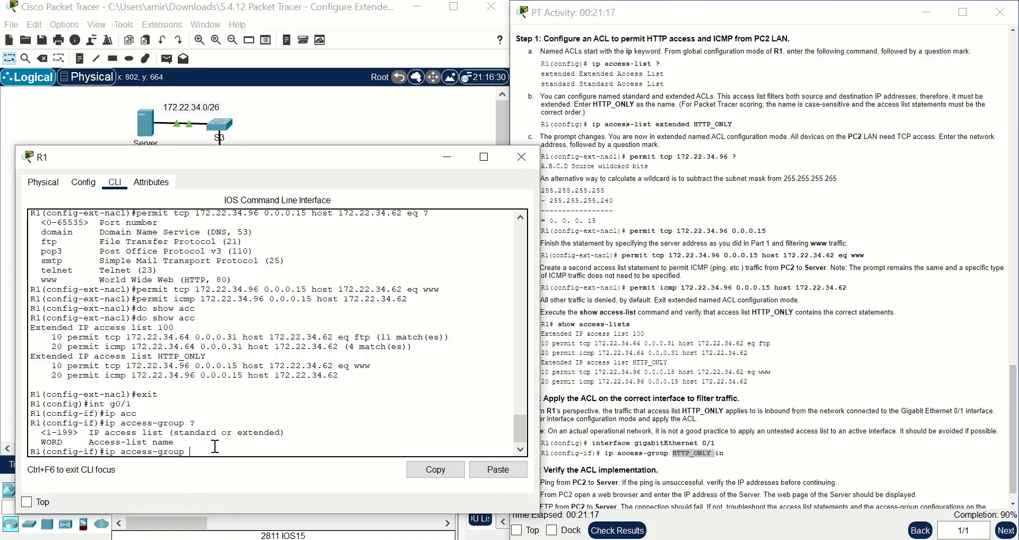
pyautogui.rightClick(214, 446)
pyautogui.click(227, 471)
# - Finish the command with 'in' so HTTP_ONLY applies inbound on G0/1
pyautogui.click(447, 158)
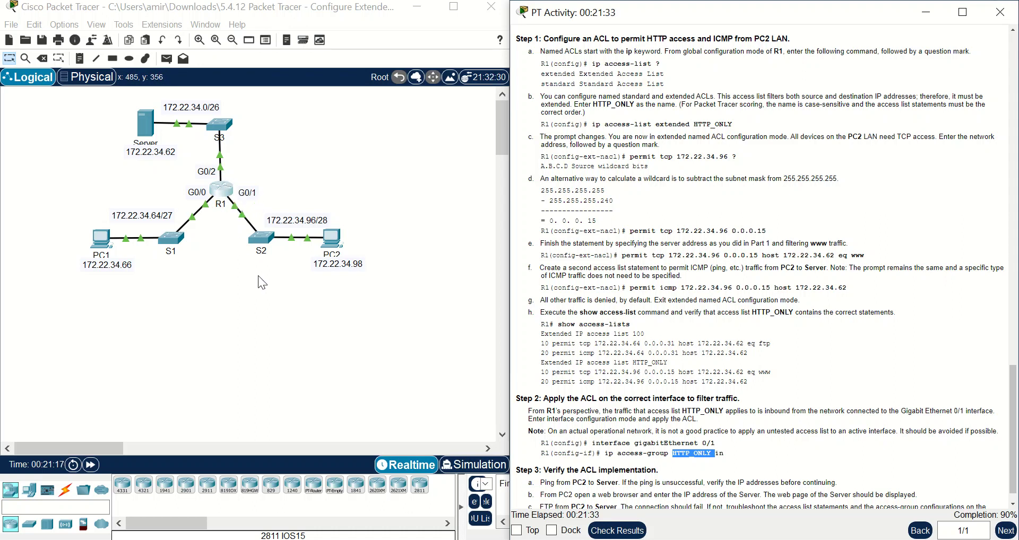
pyautogui.click(495, 539)
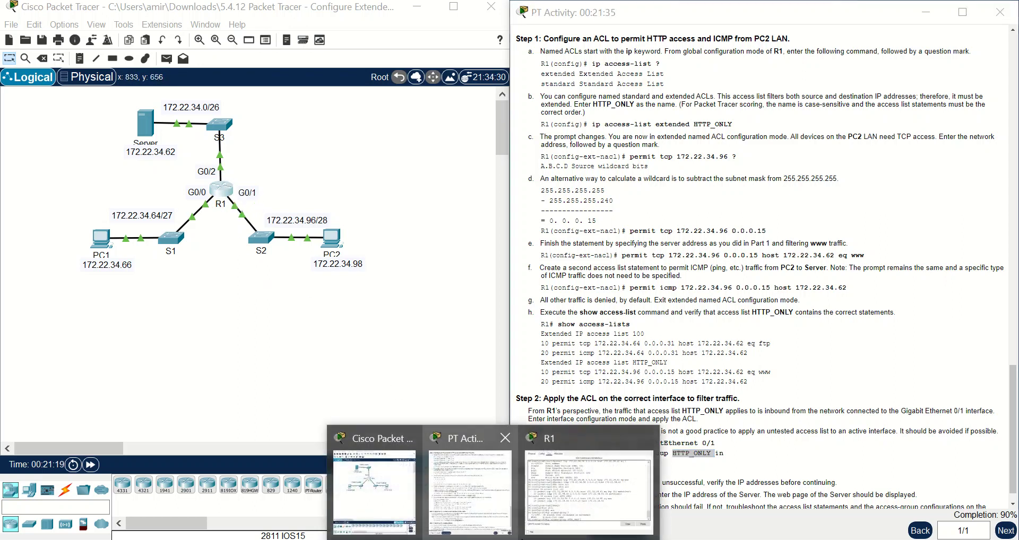
pyautogui.click(568, 532)
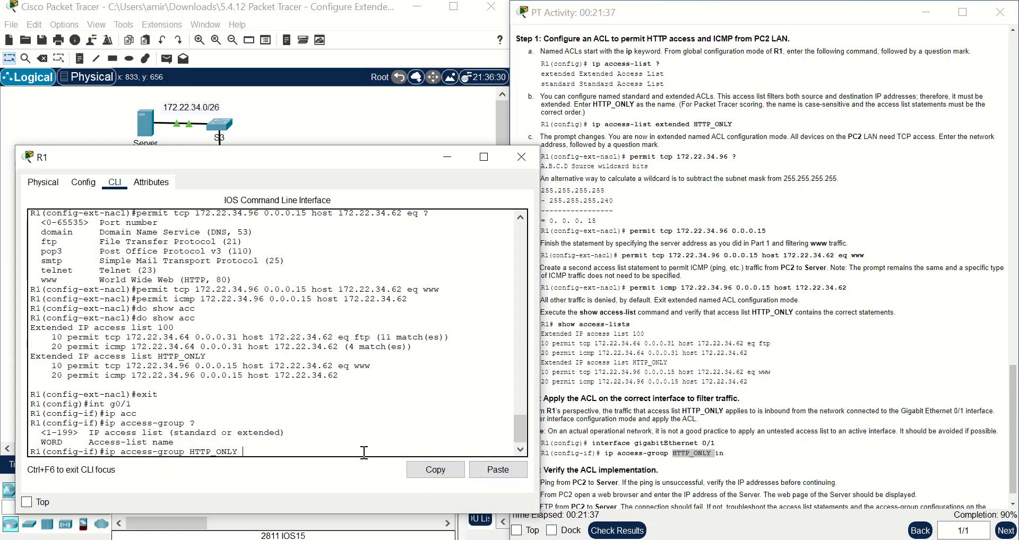
pyautogui.write('in')
pyautogui.press('Return')
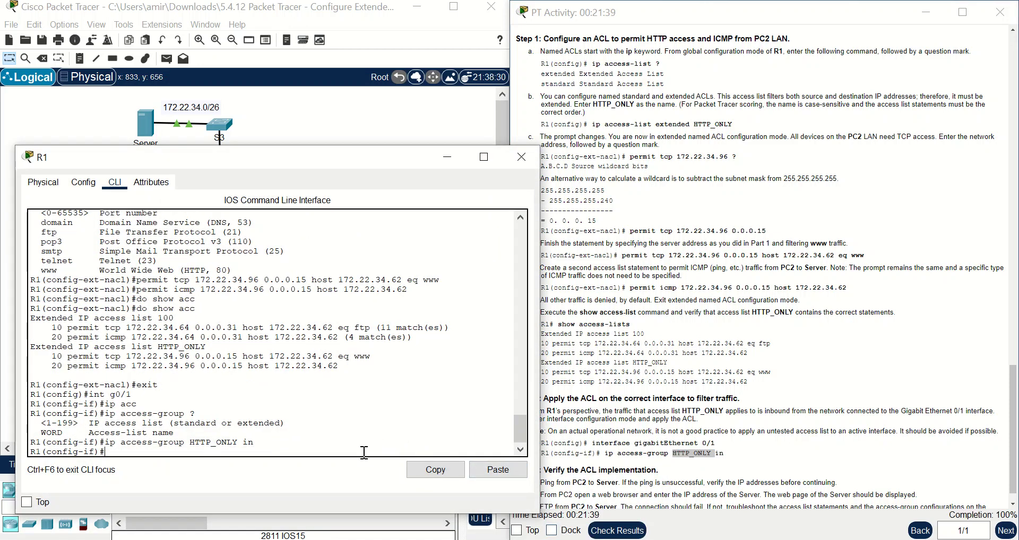
# - From PC2's Command Prompt, ping 172.22.34.62 and get four replies with 0% loss
pyautogui.click(438, 165)
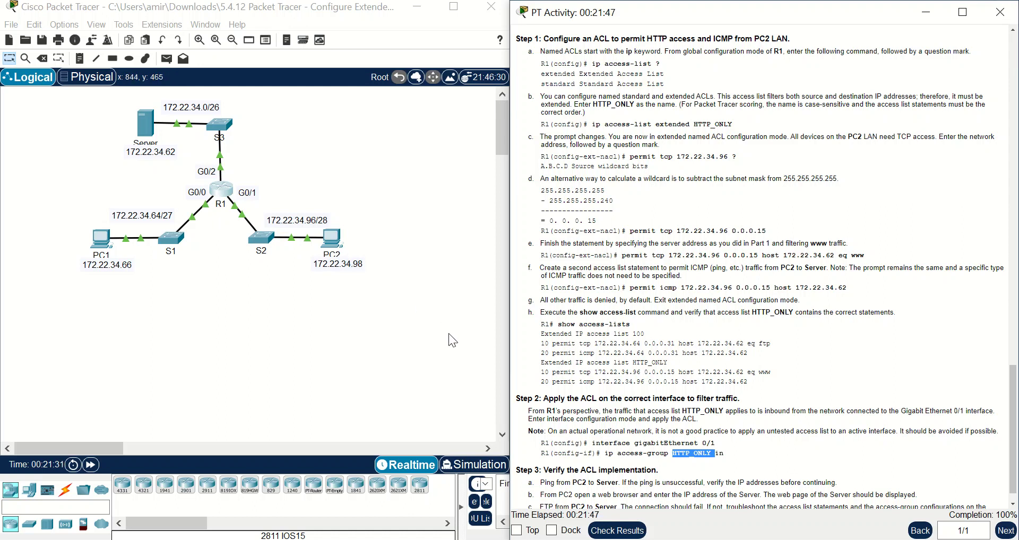
pyautogui.scroll(-1, 546, 455)
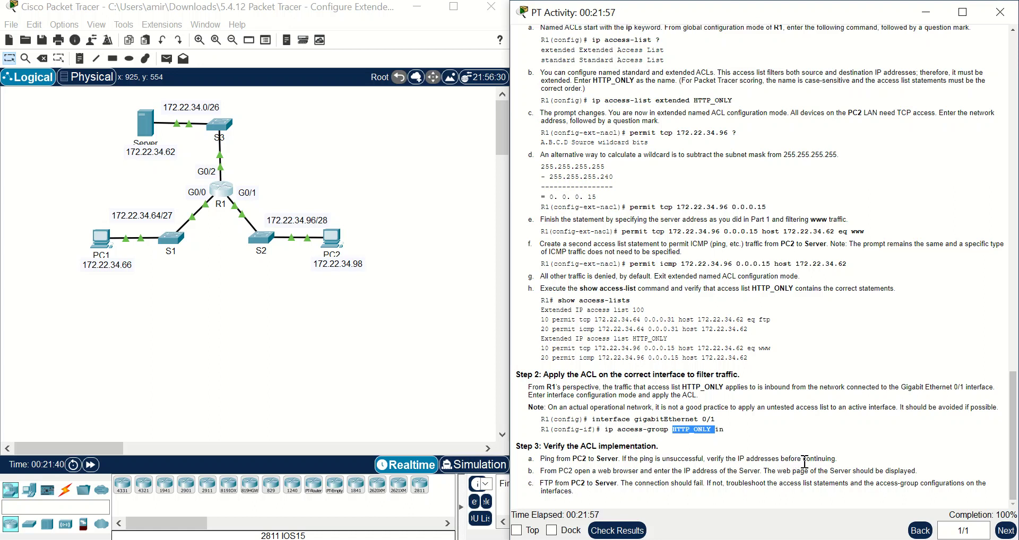
pyautogui.click(330, 240)
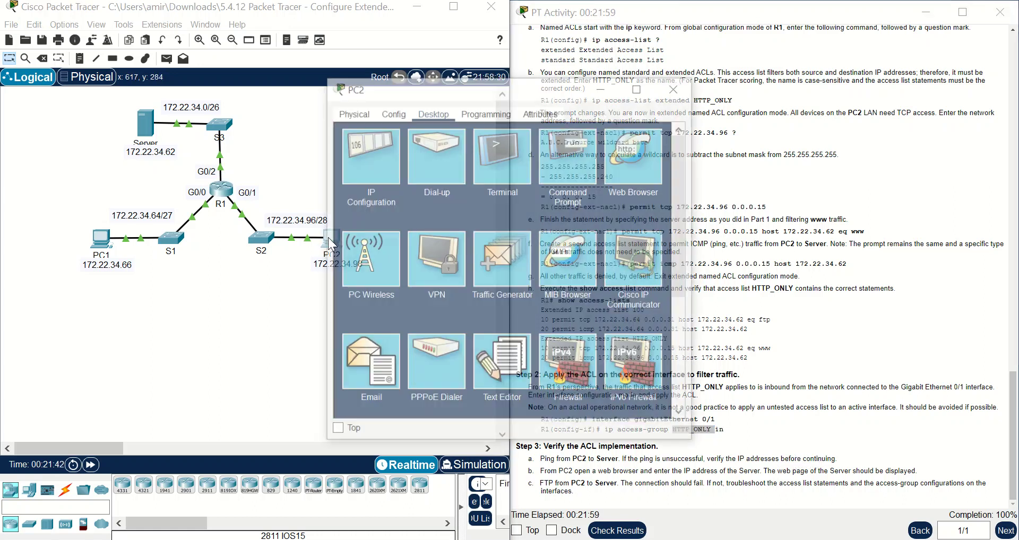
pyautogui.click(545, 170)
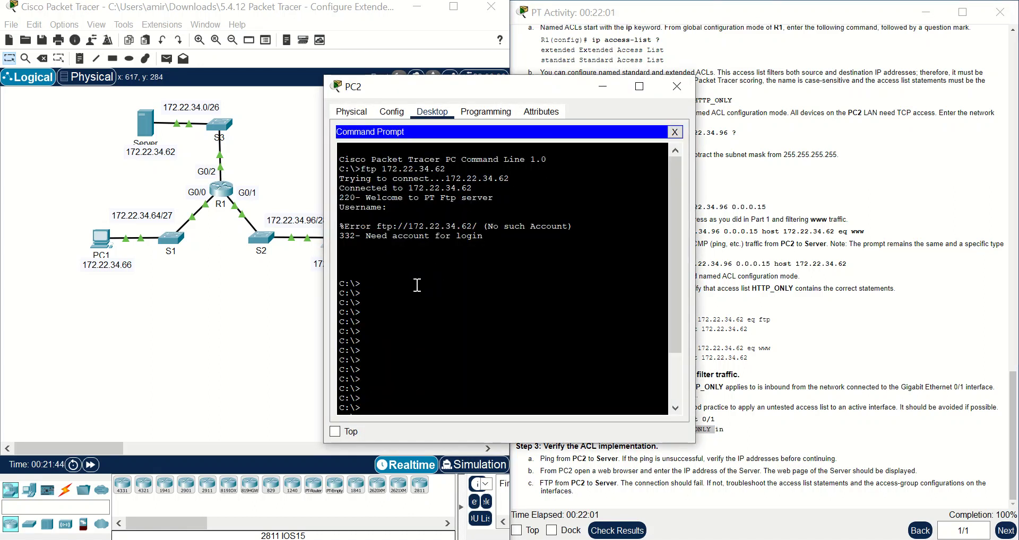
pyautogui.press('Return')
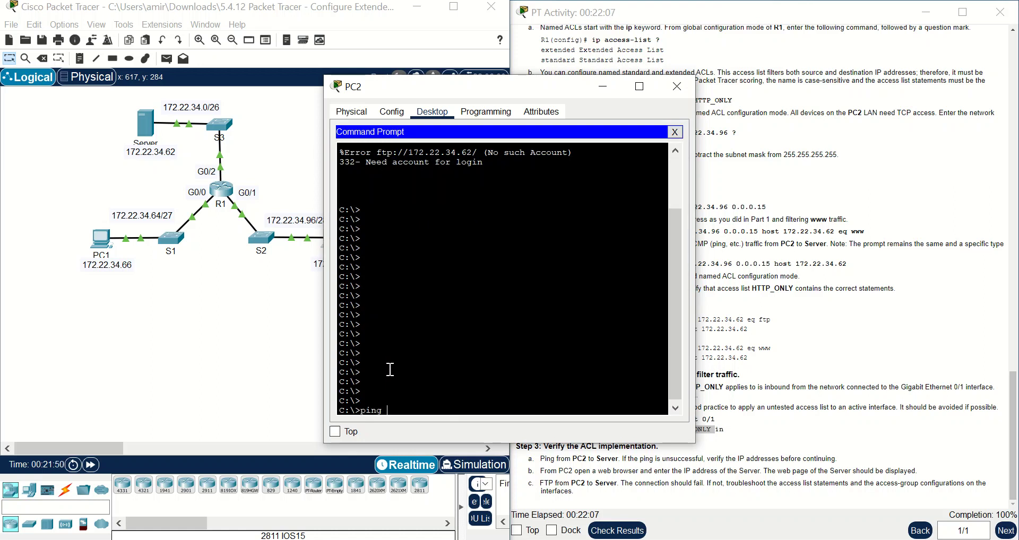
pyautogui.write('ping 172.22.34.62')
pyautogui.press('Return')
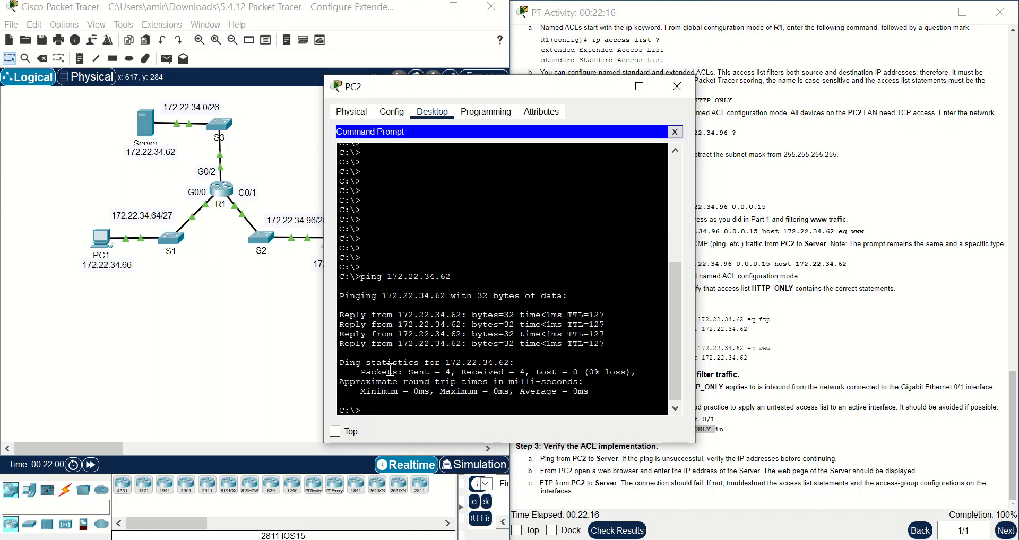
pyautogui.click(604, 86)
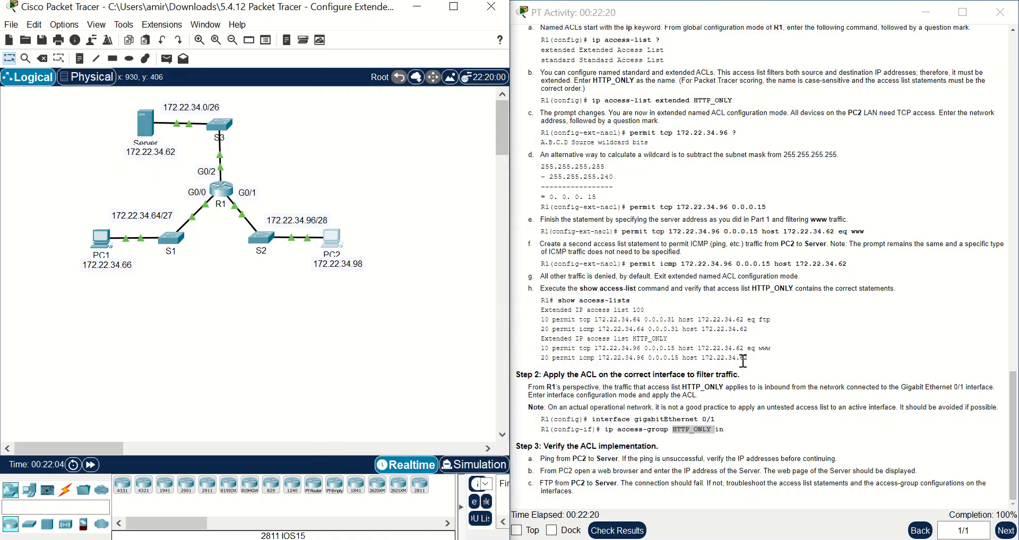
# - Copy the Server address 172.22.34.62 from the HTTP_ONLY icmp line in the instructions and open PC2
pyautogui.moveTo(768, 358); pyautogui.dragTo(533, 358)
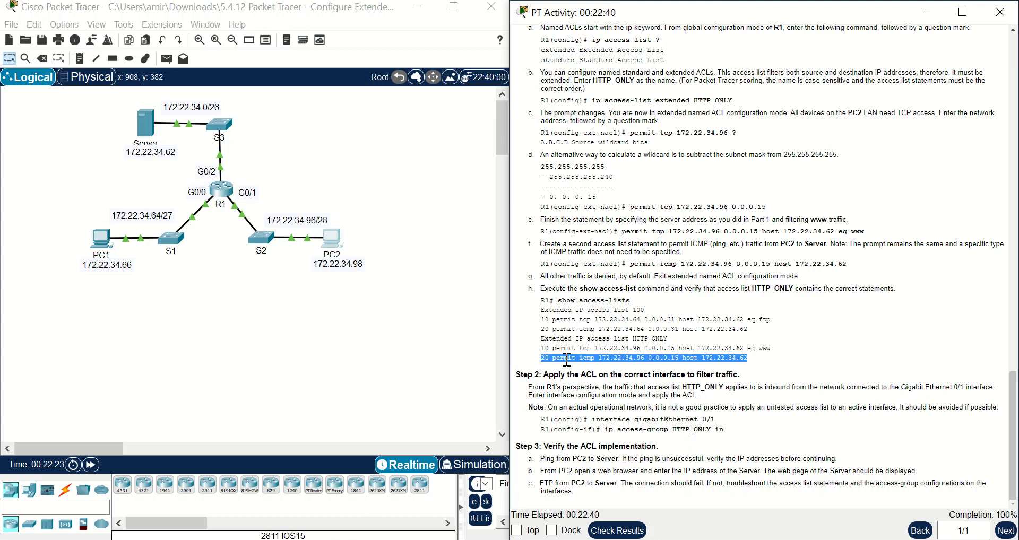
pyautogui.moveTo(750, 329); pyautogui.dragTo(704, 330)
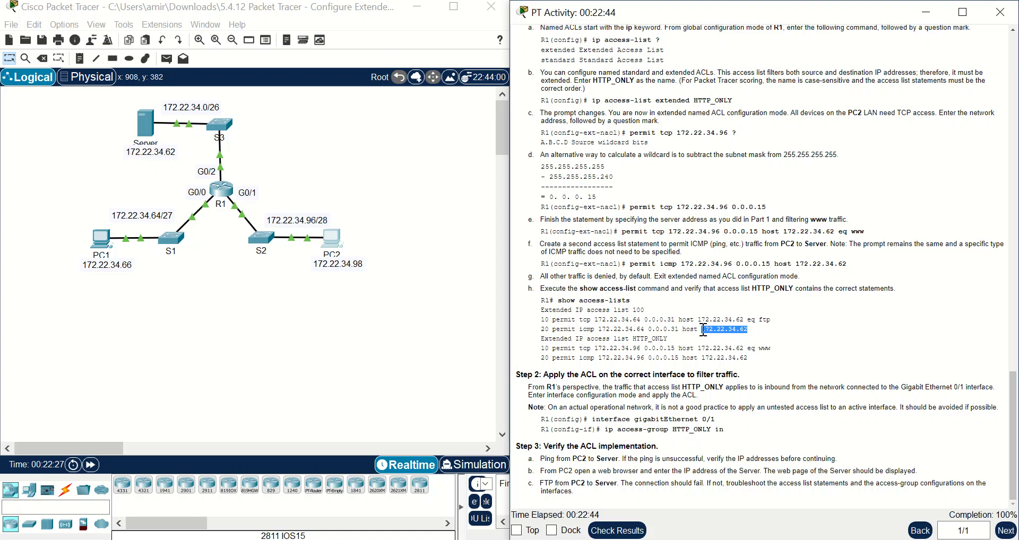
pyautogui.rightClick(732, 328)
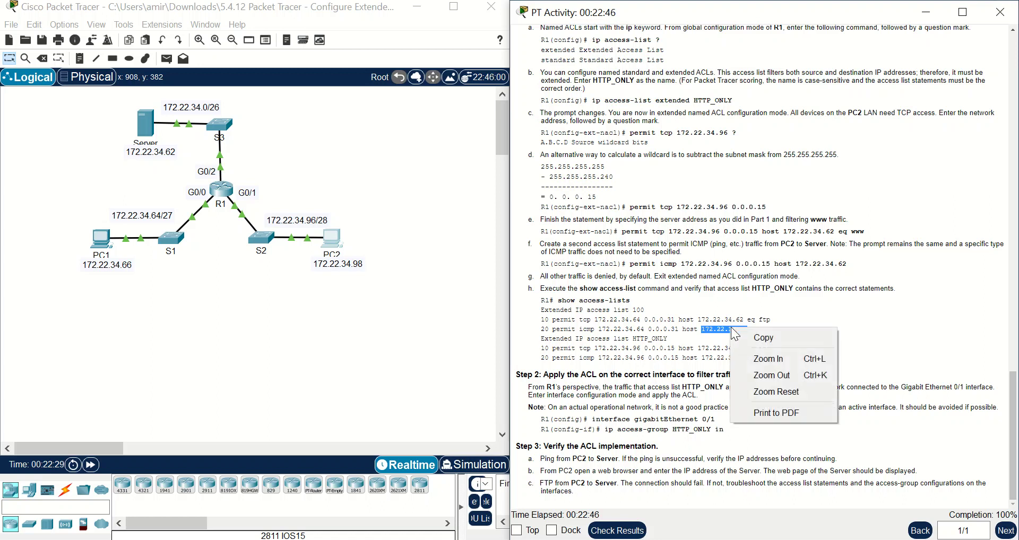
pyautogui.click(750, 335)
pyautogui.click(333, 239)
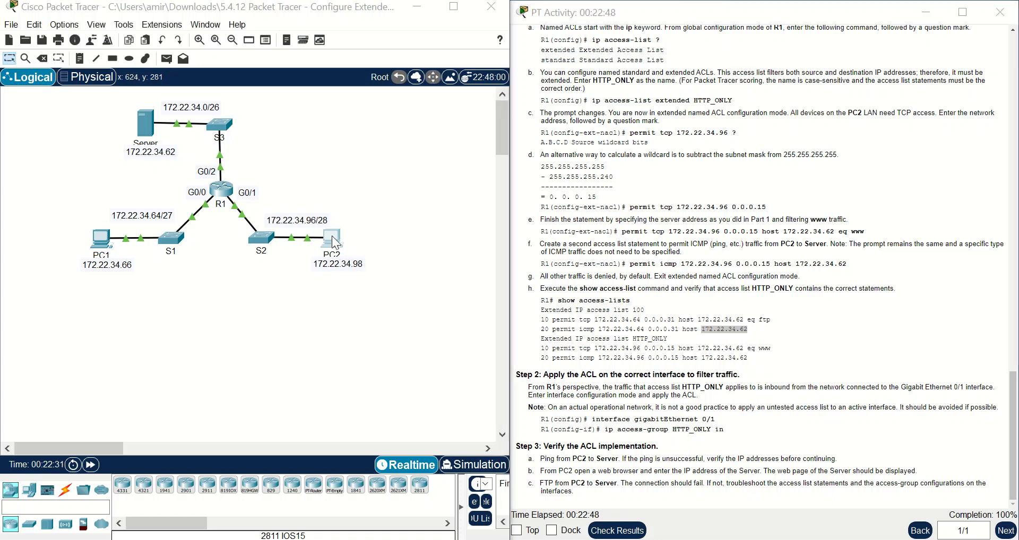
pyautogui.click(335, 243)
# - Load the Server page in PC2's web browser by pasting 172.22.34.62 into the address field
pyautogui.click(674, 132)
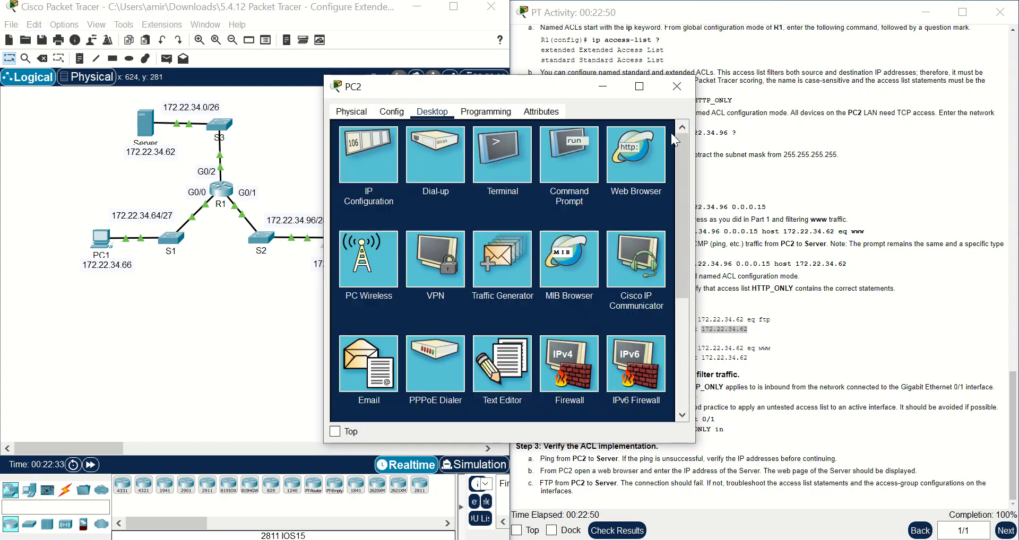
pyautogui.click(642, 167)
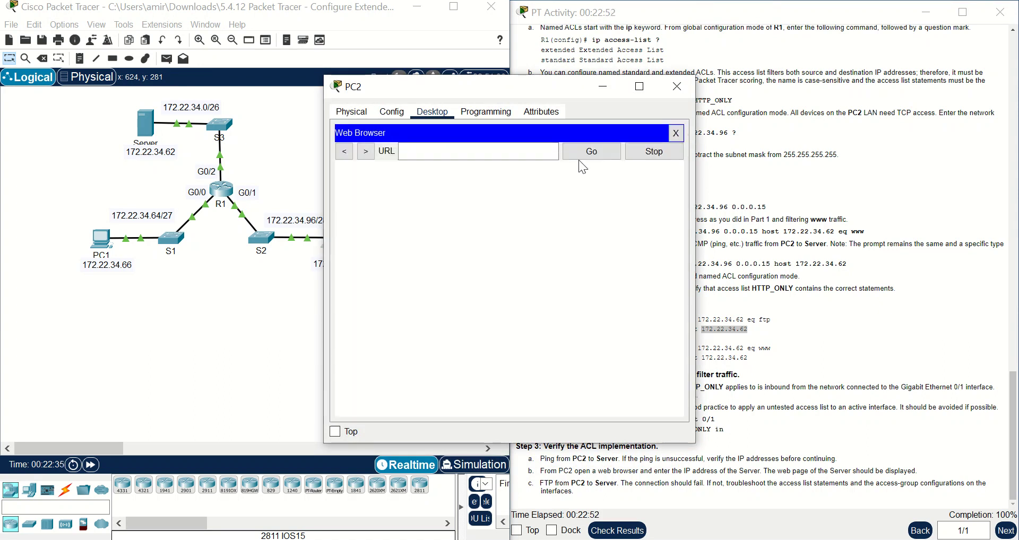
pyautogui.rightClick(487, 156)
pyautogui.click(506, 232)
pyautogui.press('Return')
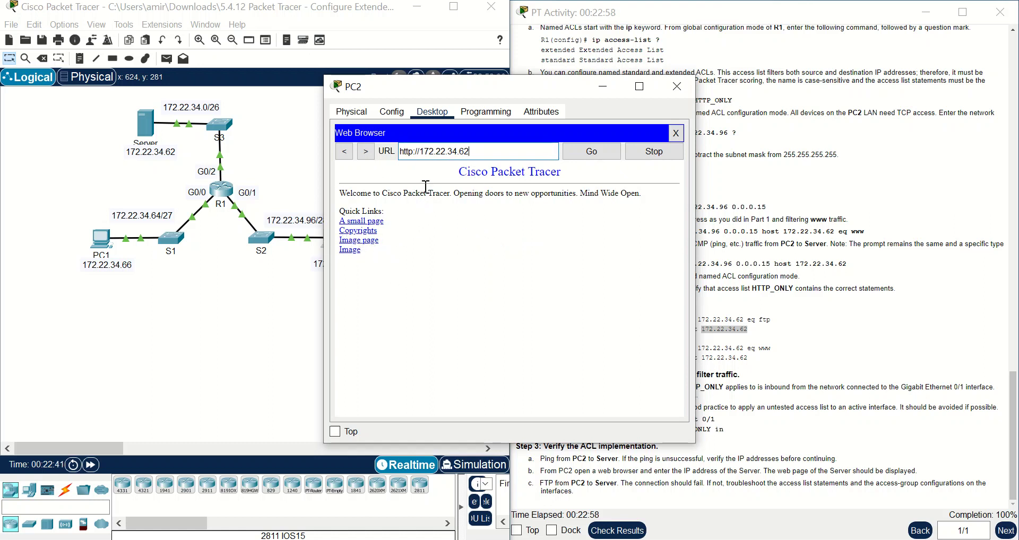
pyautogui.moveTo(518, 90); pyautogui.dragTo(654, 115)
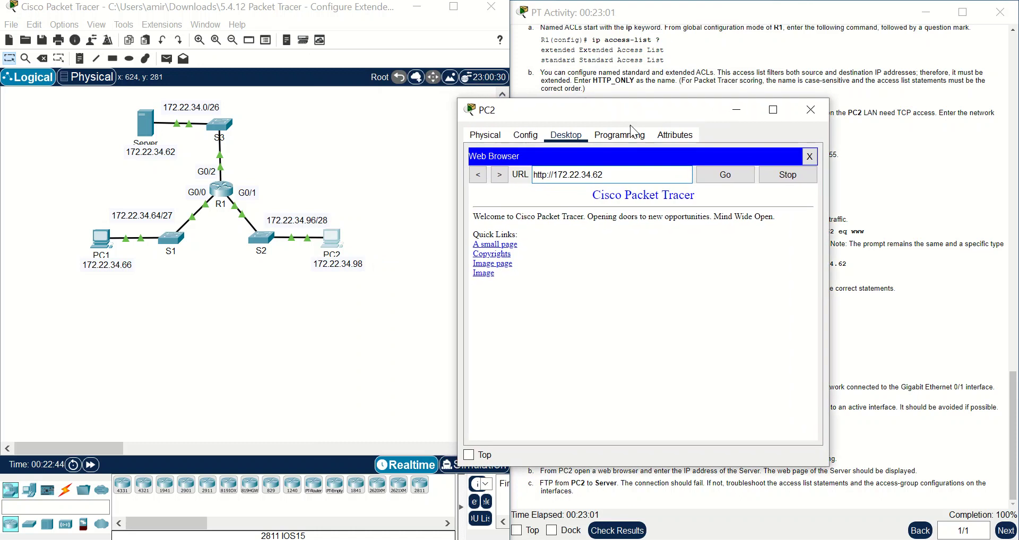
# - Retry the page over https, then reload it at 172.22.34.62 and hide PC2's window
pyautogui.click(546, 175)
pyautogui.write('s')
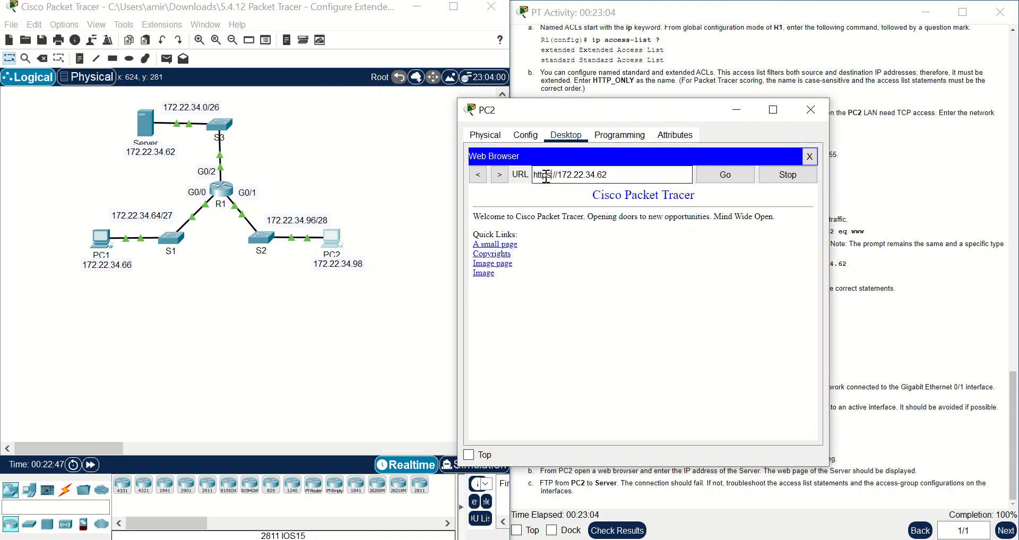
pyautogui.click(702, 183)
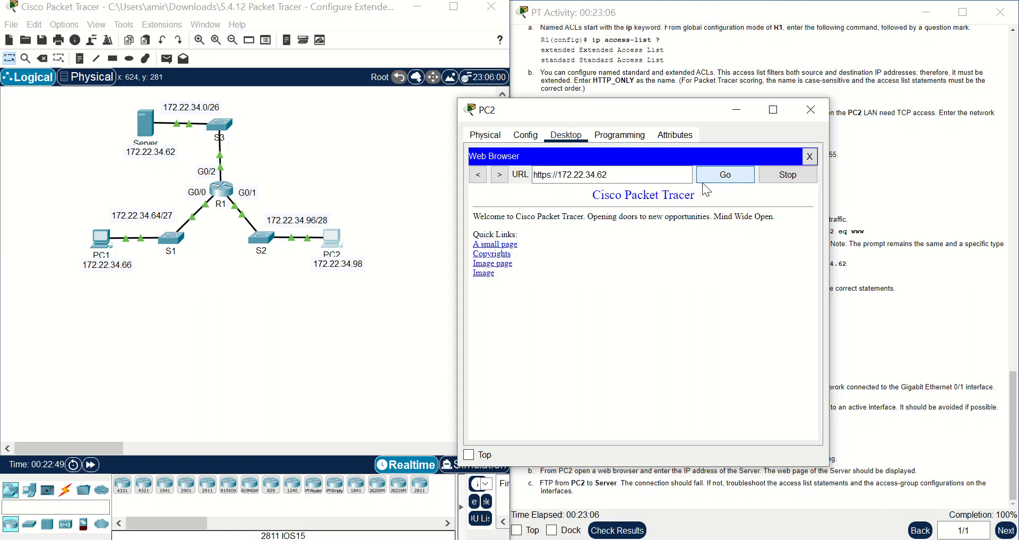
pyautogui.click(809, 155)
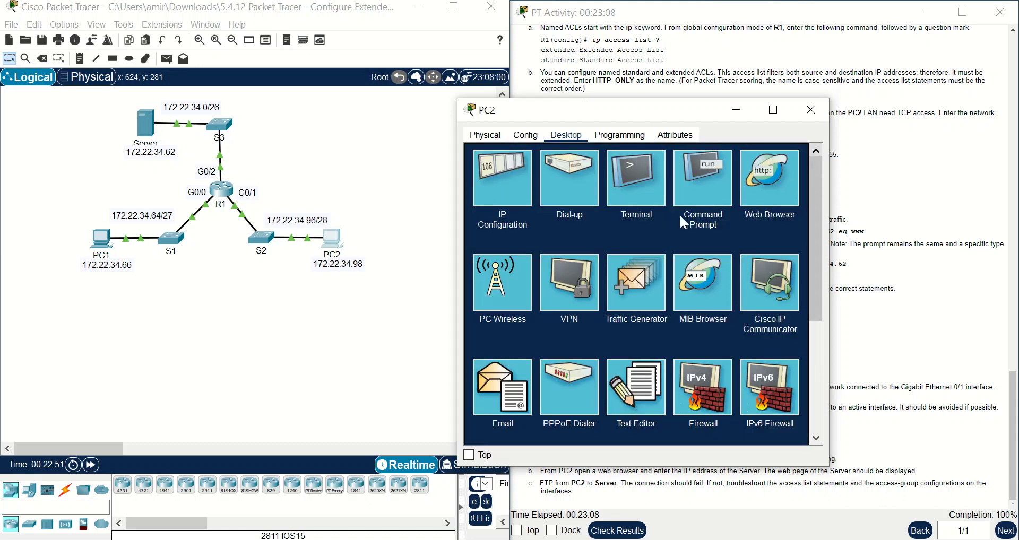
pyautogui.click(775, 200)
pyautogui.click(608, 175)
pyautogui.write('172.22.34.62')
pyautogui.press('Return')
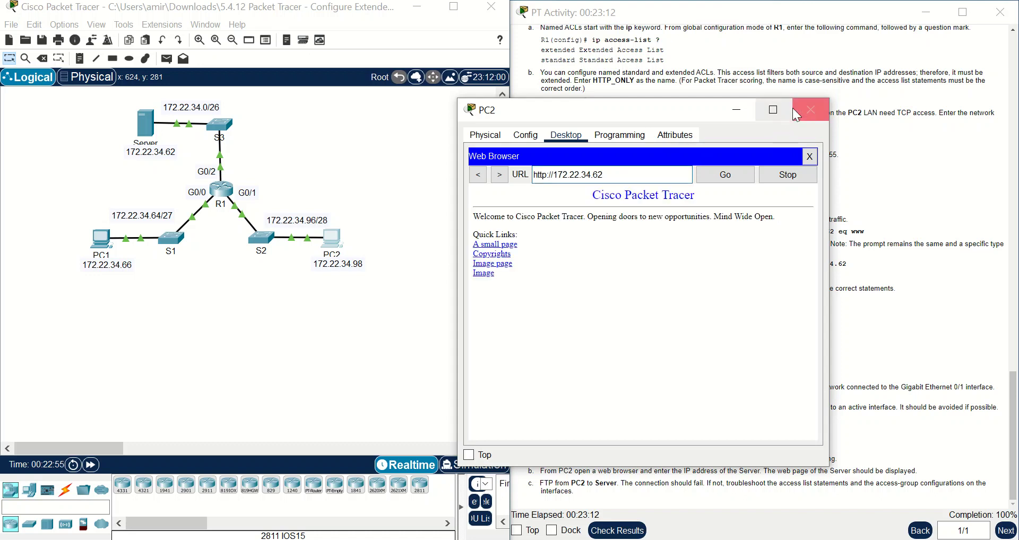
pyautogui.click(738, 110)
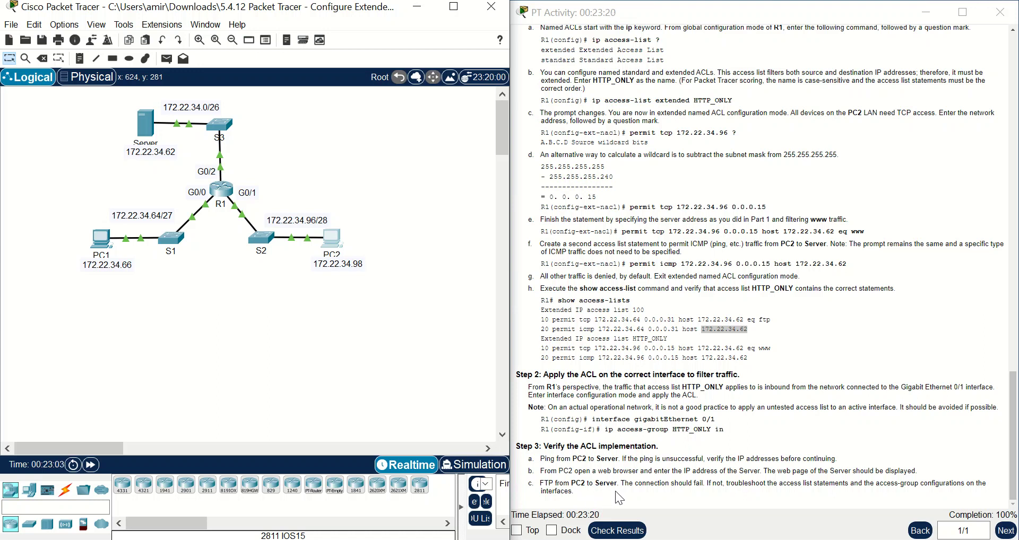
# - Reopen PC2's Command Prompt and ping 172.22.34.62 again
pyautogui.click(332, 240)
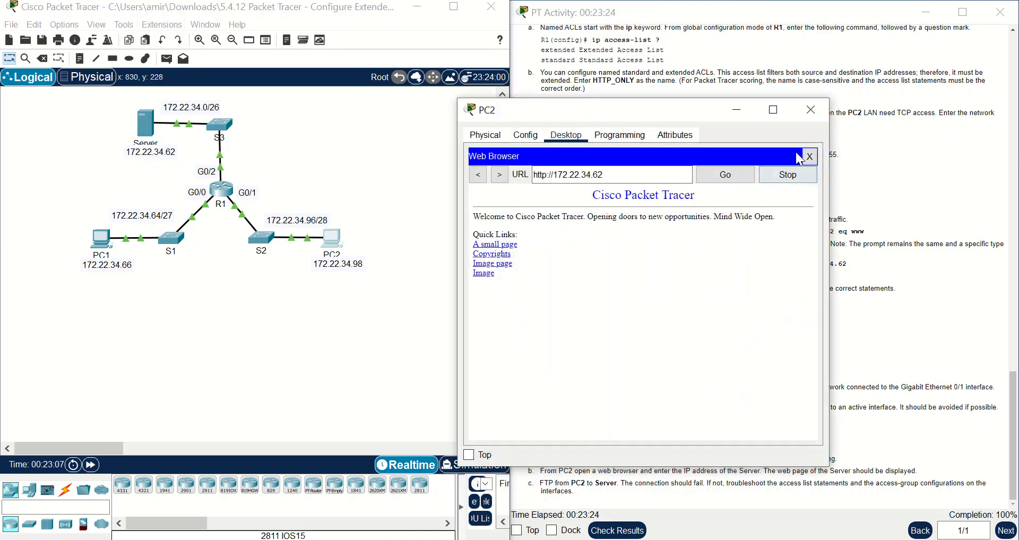
pyautogui.click(807, 157)
pyautogui.click(699, 187)
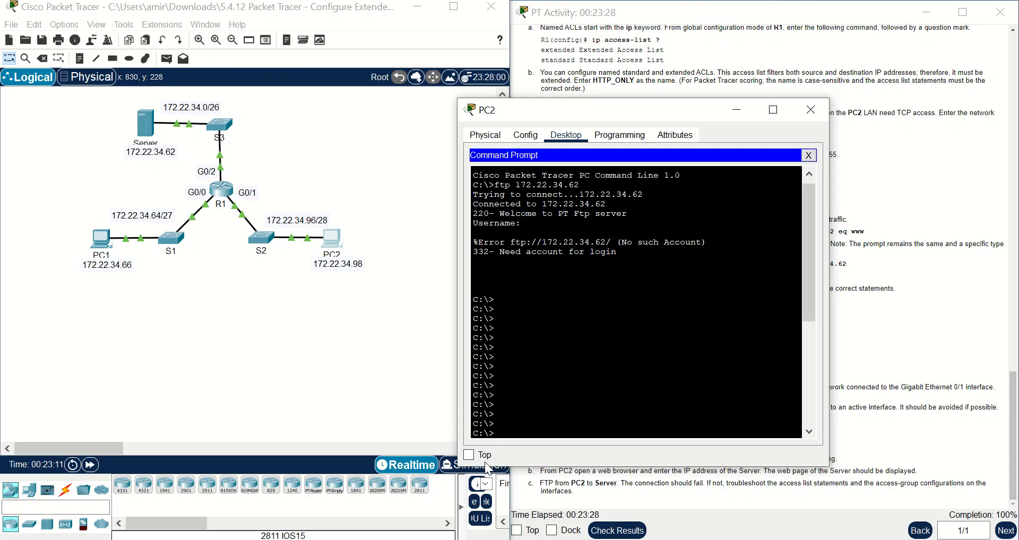
pyautogui.write('ping 172.22.34.62')
pyautogui.press('Return')
# - Run 'ftp 172.22.34.62' with the pasted address and check the expected FTP result in the instructions
pyautogui.write('f')
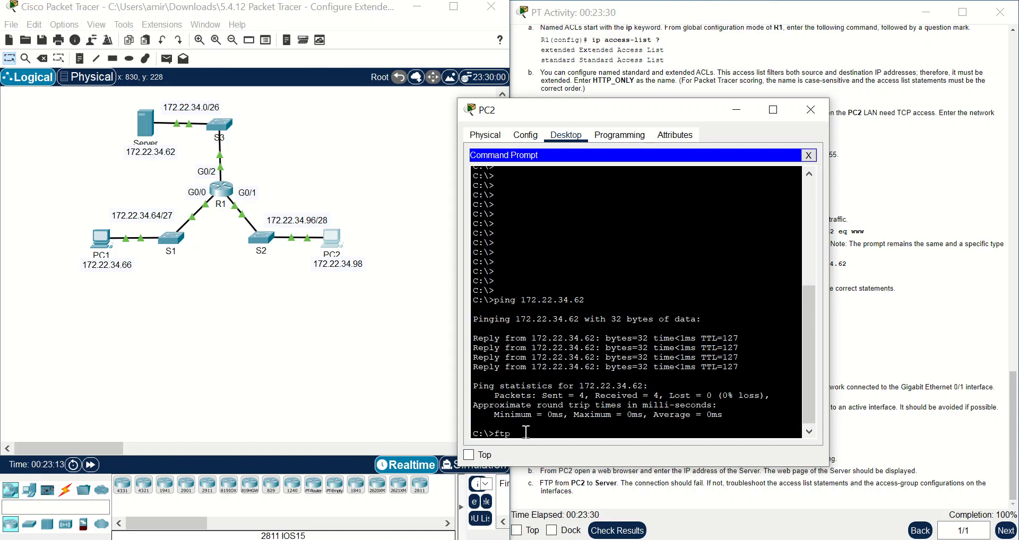
pyautogui.write('tp')
pyautogui.rightClick(526, 432)
pyautogui.click(548, 456)
pyautogui.press('Return')
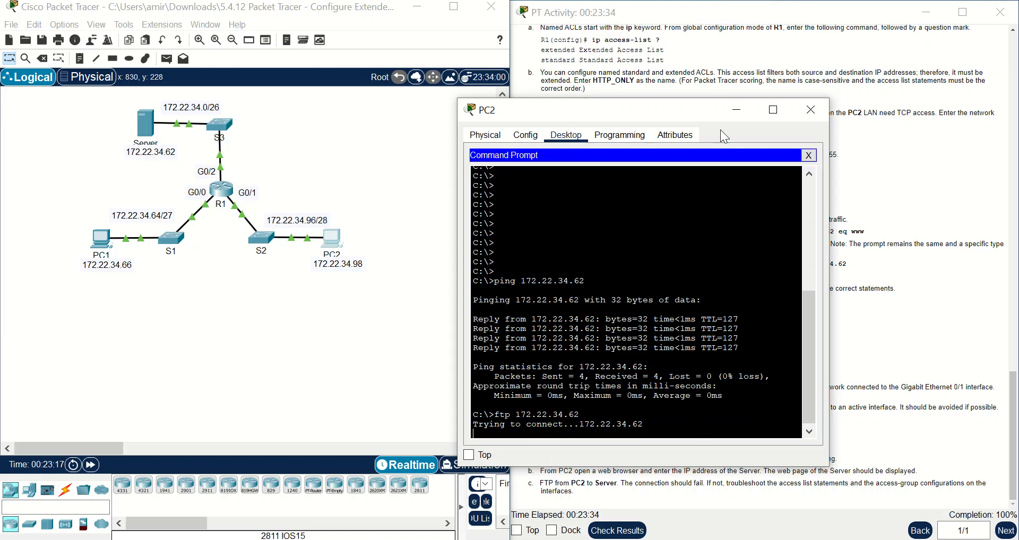
pyautogui.moveTo(672, 108); pyautogui.dragTo(434, 50)
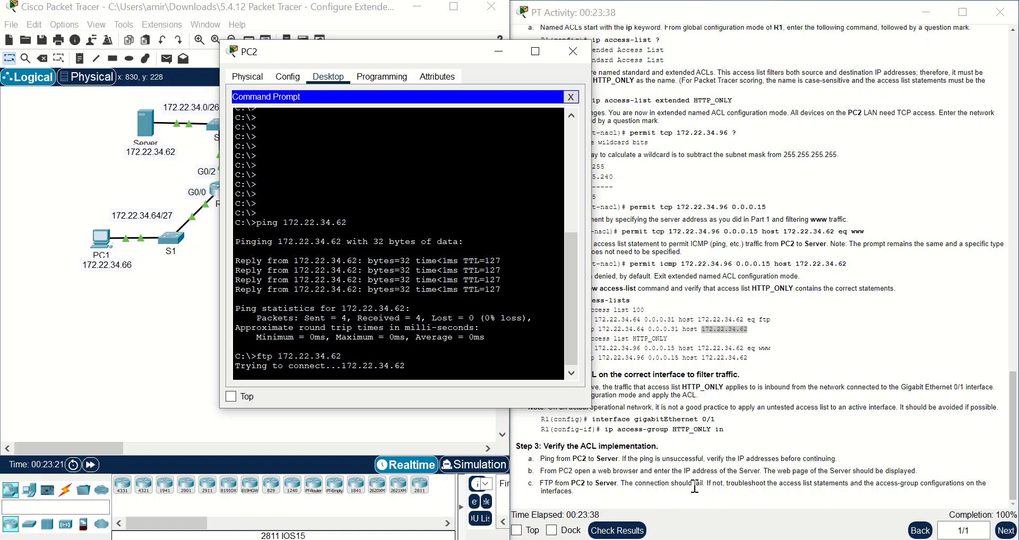
pyautogui.moveTo(702, 484); pyautogui.dragTo(541, 479)
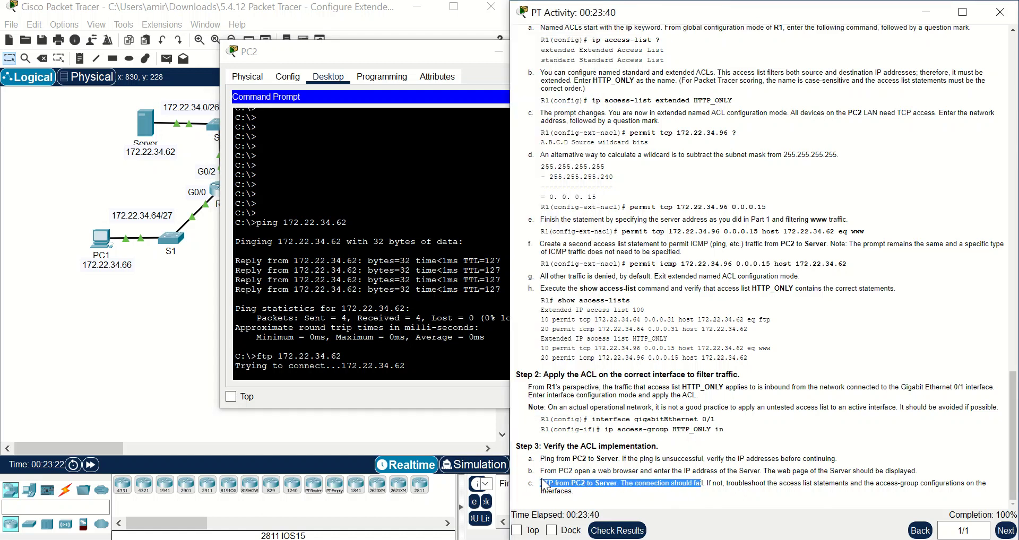
pyautogui.click(652, 472)
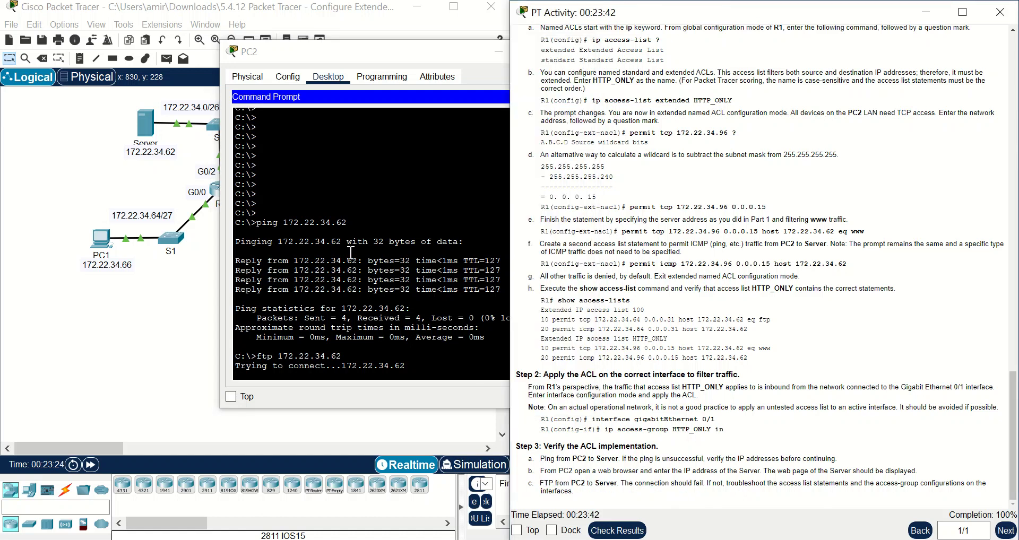
pyautogui.scroll(8, 351, 253)
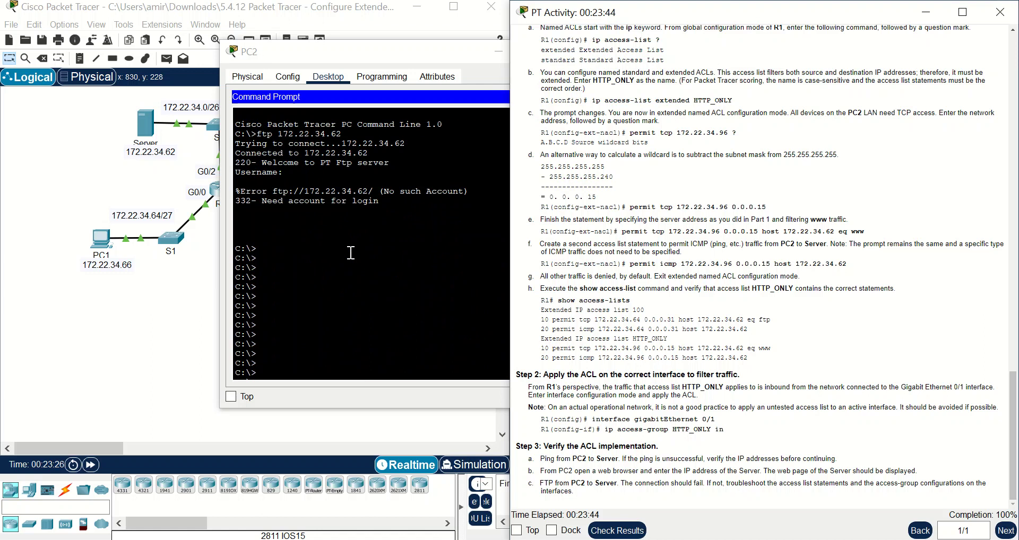
# - Highlight the earlier 'ftp 172.22.34.62' command in PC2's terminal while awaiting the timeout
pyautogui.click(351, 252)
pyautogui.rightClick(350, 253)
pyautogui.click(272, 137)
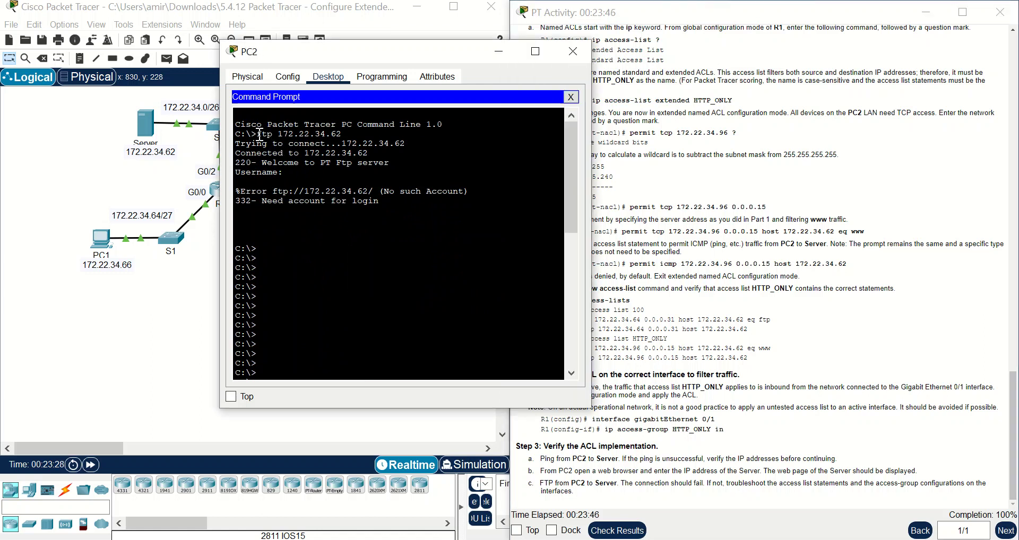
pyautogui.moveTo(258, 134); pyautogui.dragTo(320, 143)
pyautogui.click(280, 166)
pyautogui.moveTo(257, 134); pyautogui.dragTo(356, 135)
pyautogui.click(291, 177)
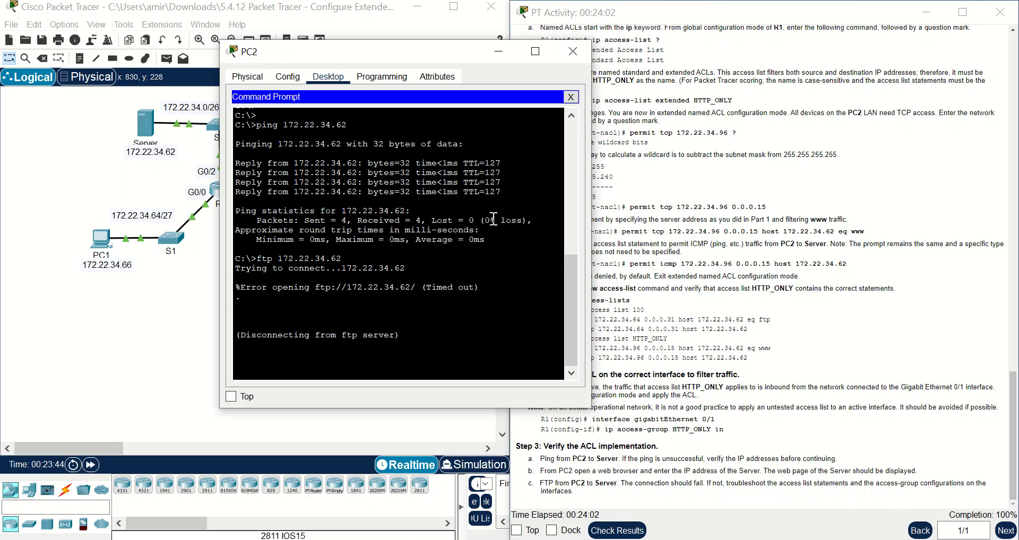
# - Compare the HTTP_ONLY www and icmp permit lines in the instructions, then move PC2's window off the topology
pyautogui.moveTo(438, 59); pyautogui.dragTo(350, 54)
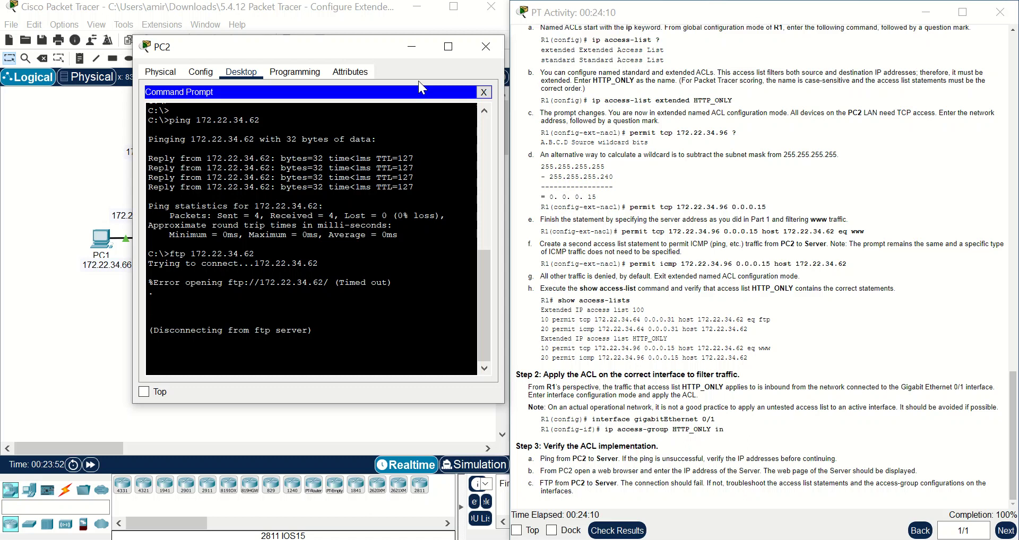
pyautogui.click(544, 351)
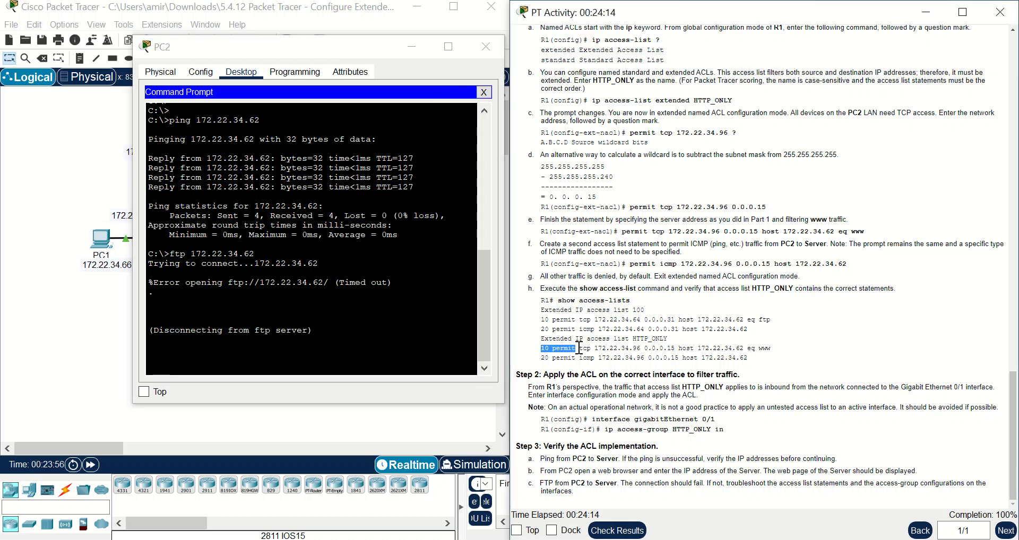
pyautogui.moveTo(785, 345); pyautogui.dragTo(774, 348)
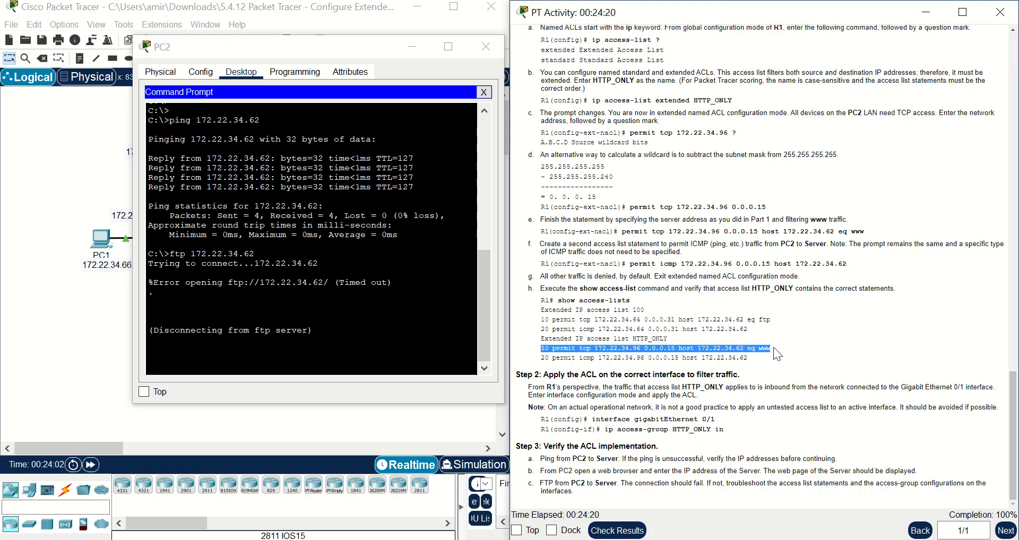
pyautogui.click(773, 347)
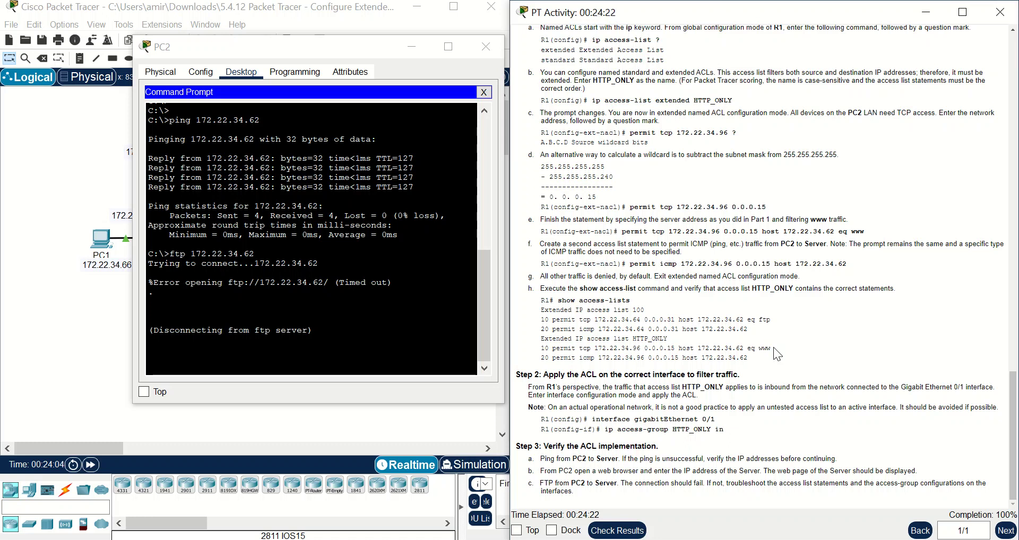
pyautogui.moveTo(763, 355); pyautogui.dragTo(539, 360)
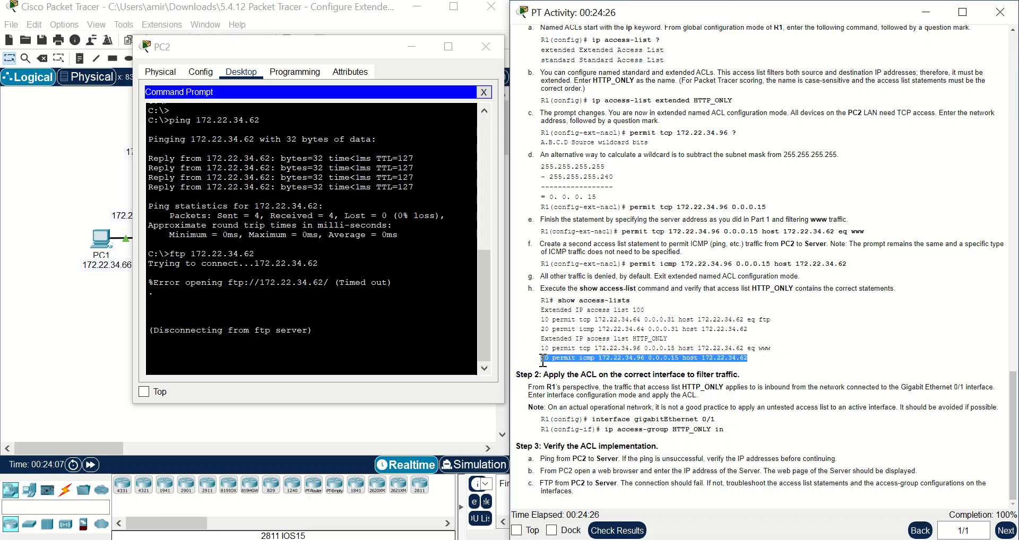
pyautogui.click(595, 365)
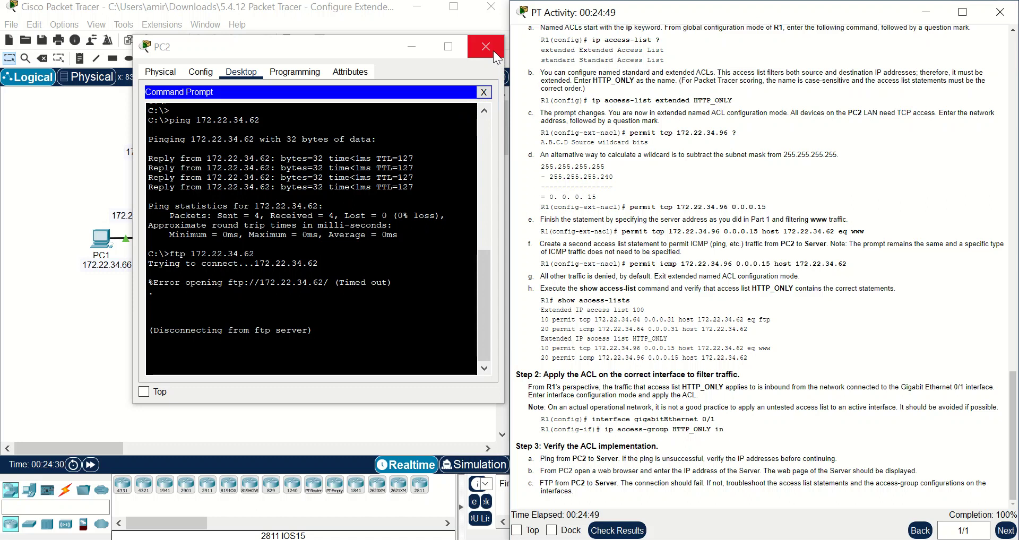
pyautogui.moveTo(374, 47); pyautogui.dragTo(520, 184)
# - Open PC1's Command Prompt and highlight its earlier FTP login output
pyautogui.click(101, 240)
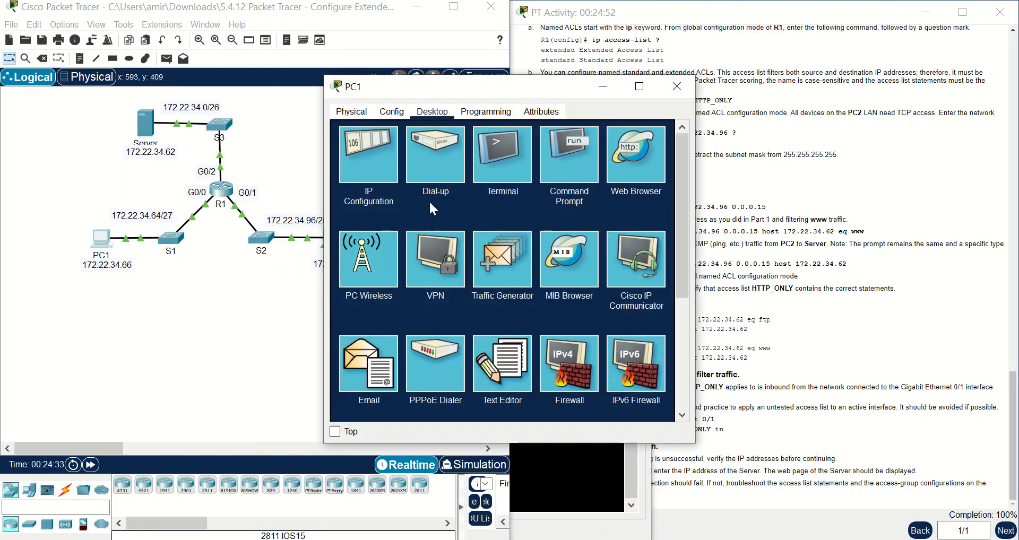
pyautogui.click(392, 168)
pyautogui.click(666, 130)
pyautogui.click(595, 157)
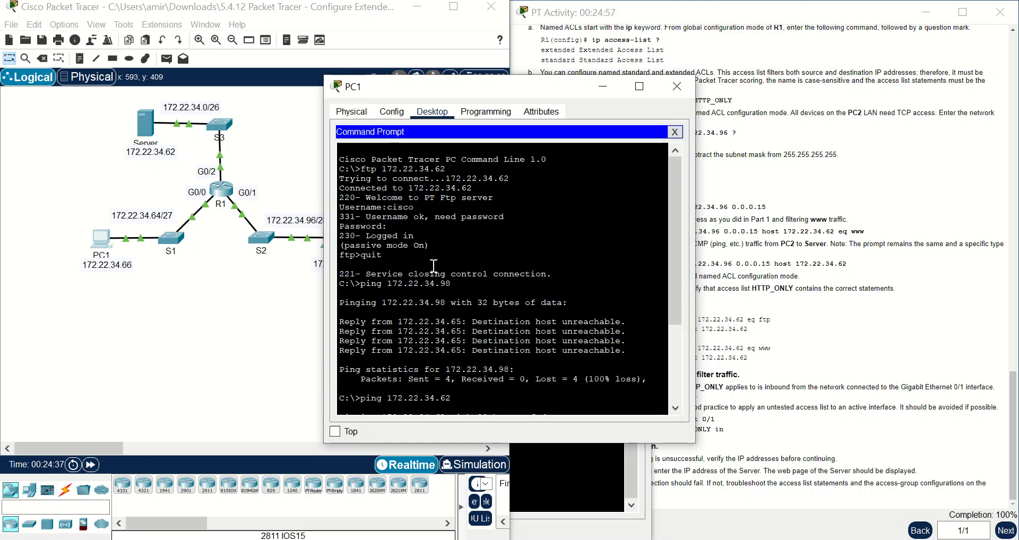
pyautogui.moveTo(382, 256); pyautogui.dragTo(339, 207)
# - Scroll the instructions up and review the access list 100 FTP and ICMP statements
pyautogui.click(798, 236)
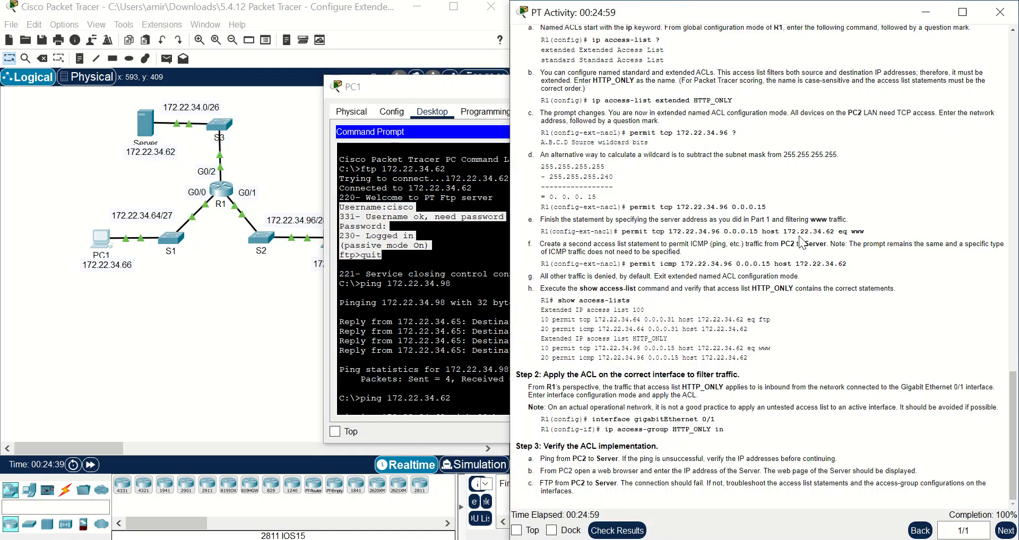
pyautogui.scroll(5, 799, 235)
pyautogui.scroll(5, 798, 235)
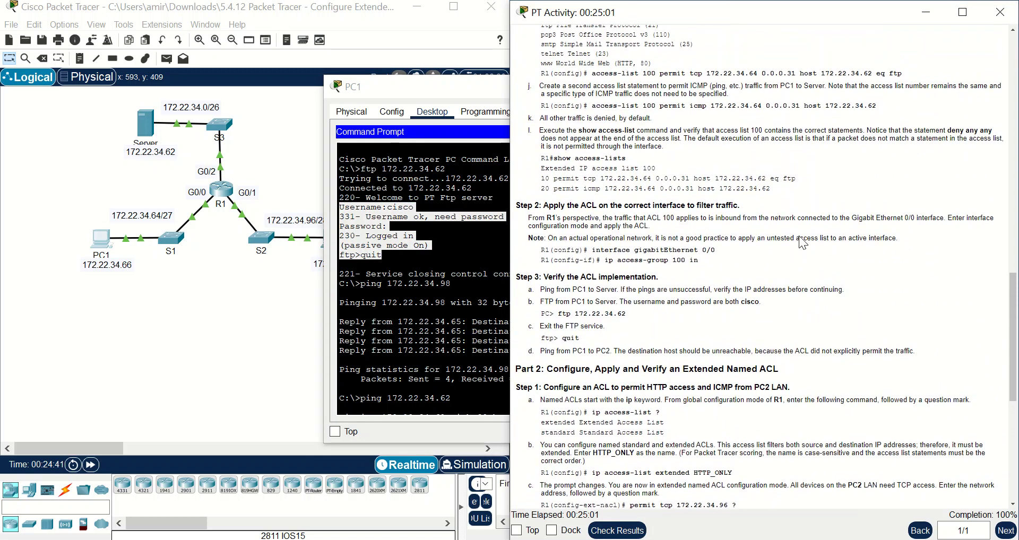
pyautogui.moveTo(803, 181); pyautogui.dragTo(544, 181)
pyautogui.click(574, 188)
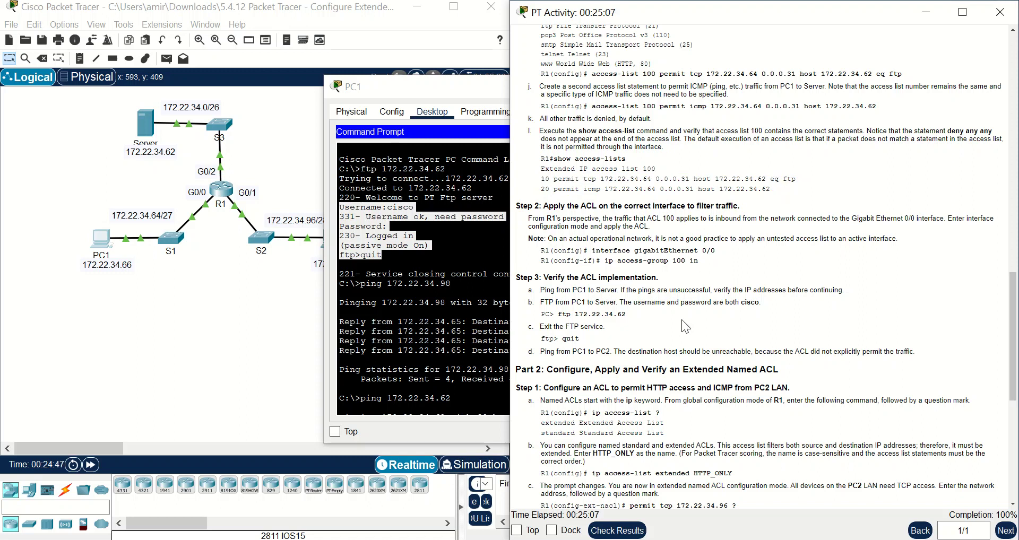
pyautogui.moveTo(541, 180); pyautogui.dragTo(804, 190)
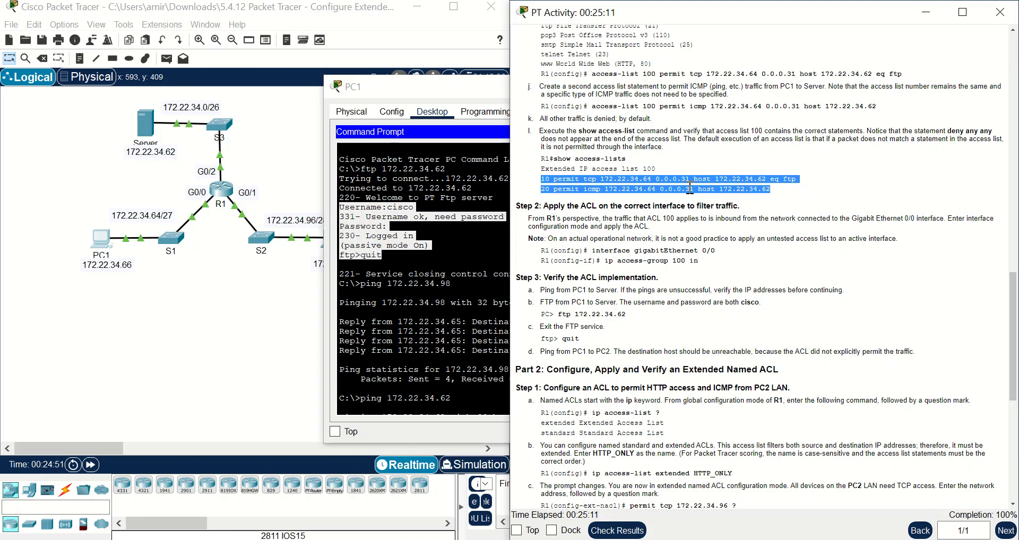
pyautogui.click(738, 191)
pyautogui.moveTo(540, 190); pyautogui.dragTo(783, 192)
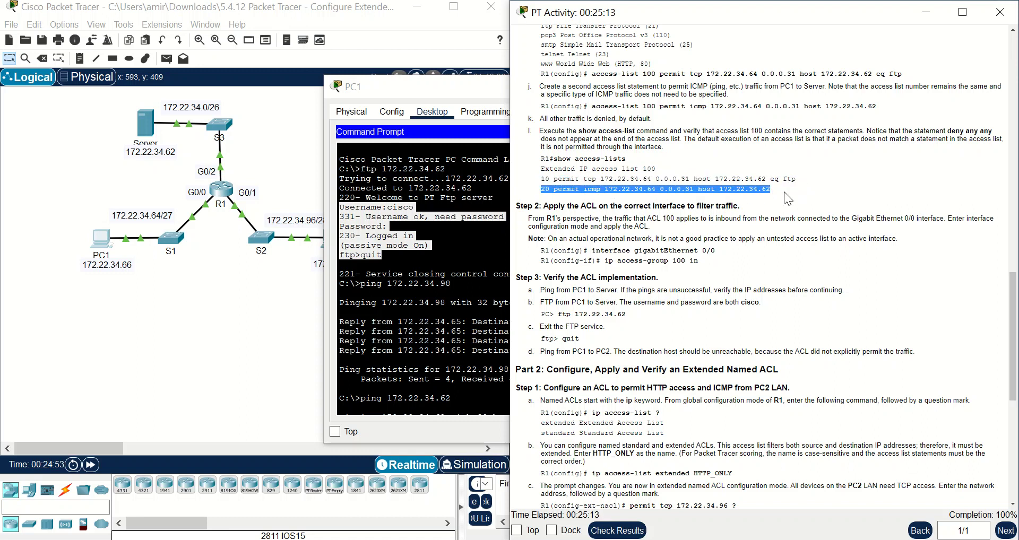
pyautogui.click(784, 192)
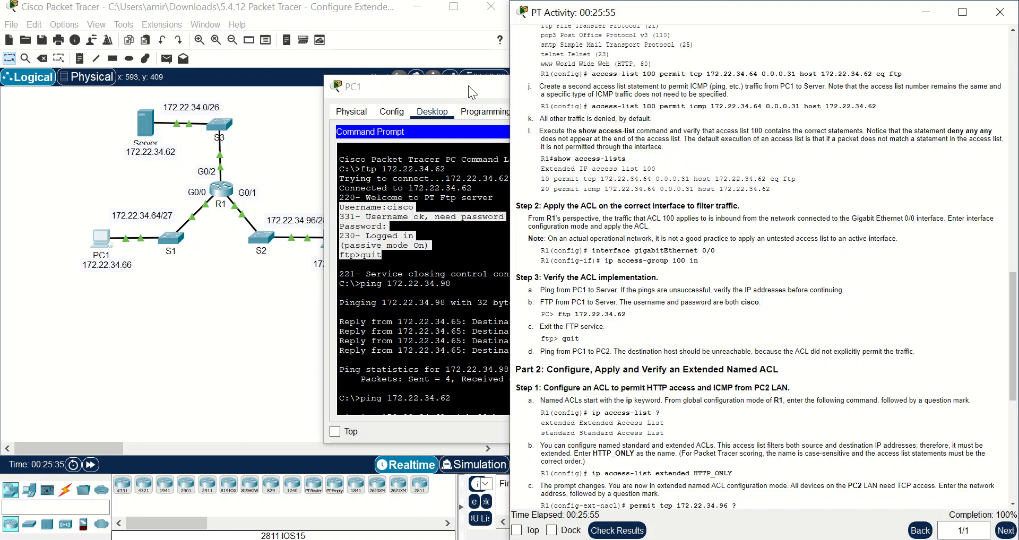
pyautogui.moveTo(781, 196); pyautogui.dragTo(537, 182)
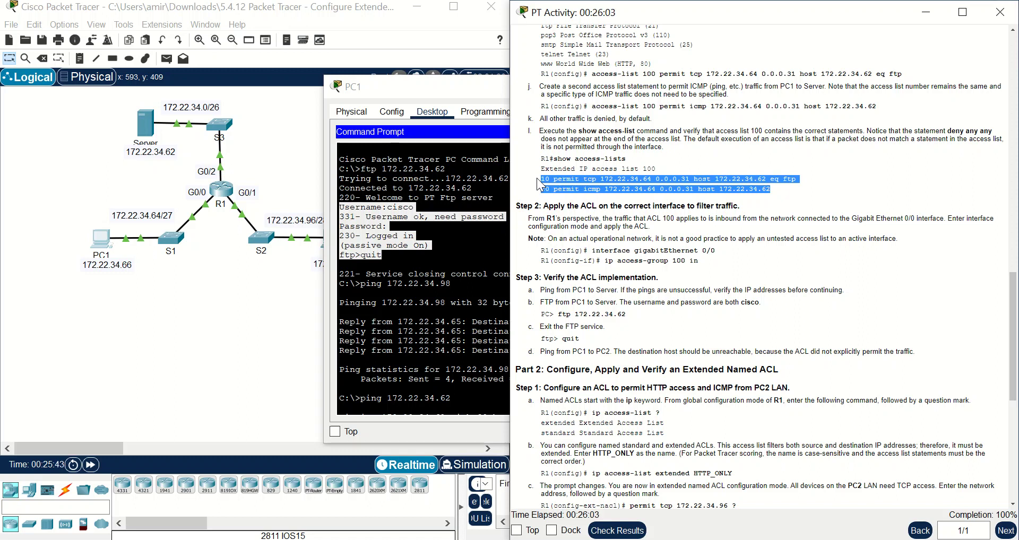
pyautogui.click(103, 239)
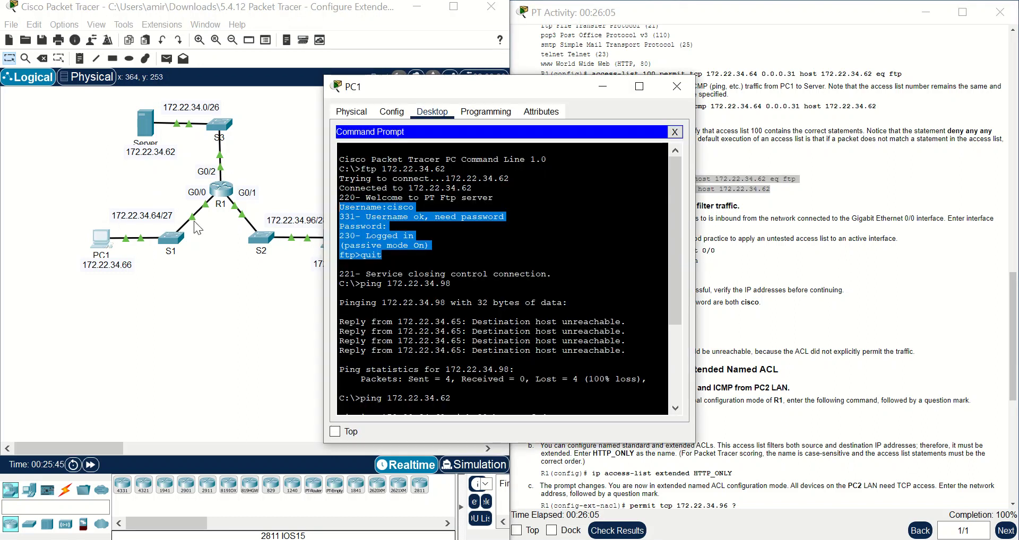
pyautogui.click(675, 132)
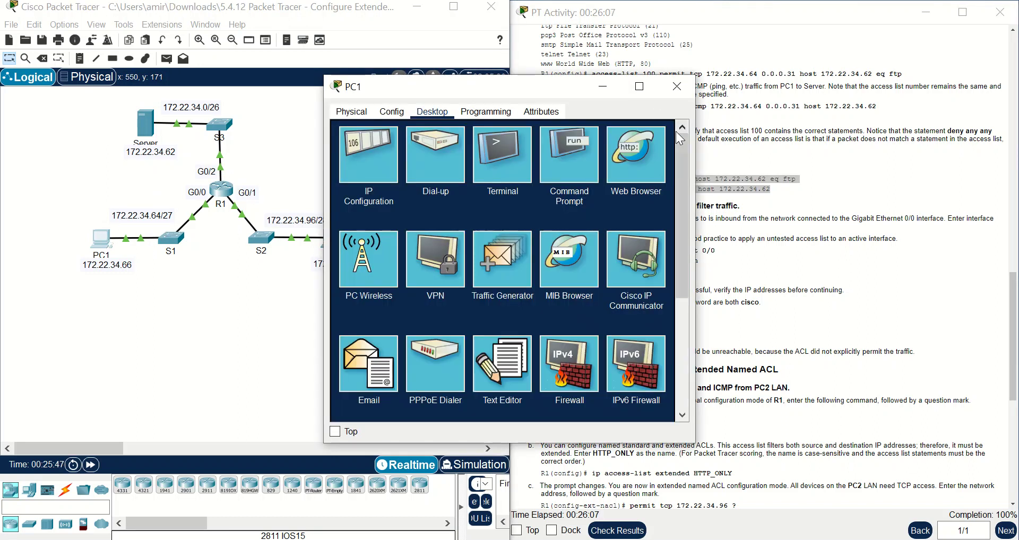
pyautogui.click(622, 157)
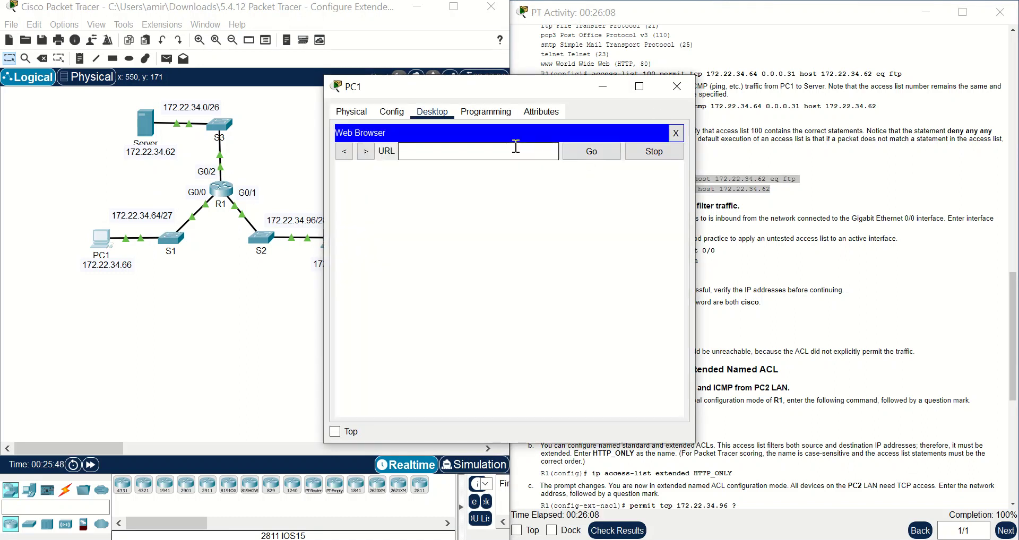
pyautogui.rightClick(481, 152)
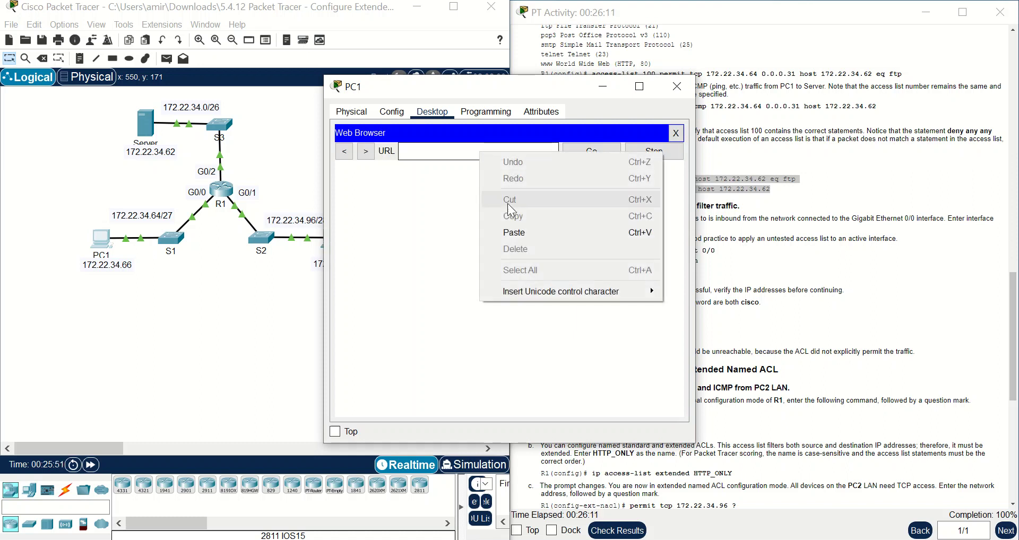
pyautogui.click(513, 233)
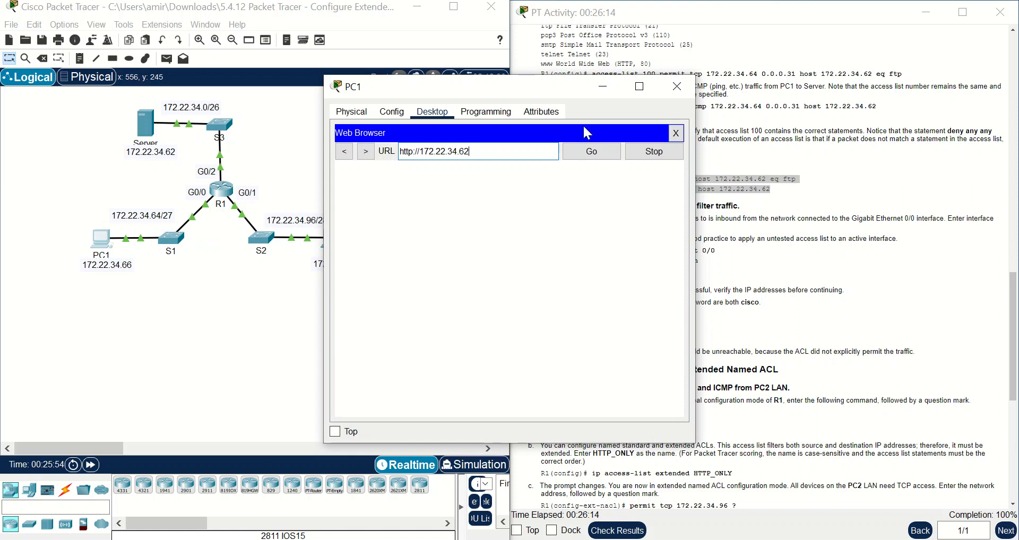
# - Compare the ftp and icmp statements with PC1's Request Timeout, then close PC1's window
pyautogui.moveTo(530, 84); pyautogui.dragTo(314, 134)
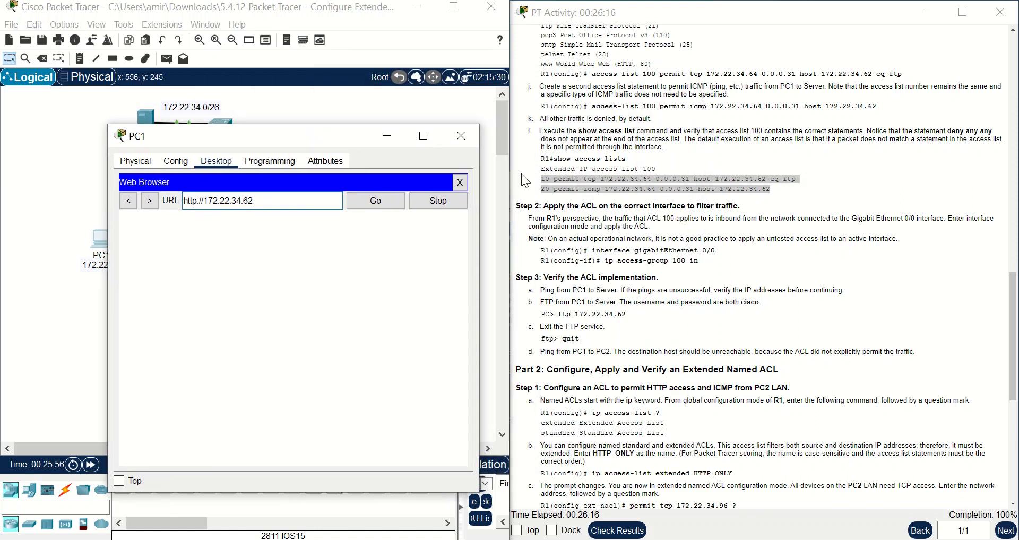
pyautogui.click(593, 176)
pyautogui.doubleClick(790, 179)
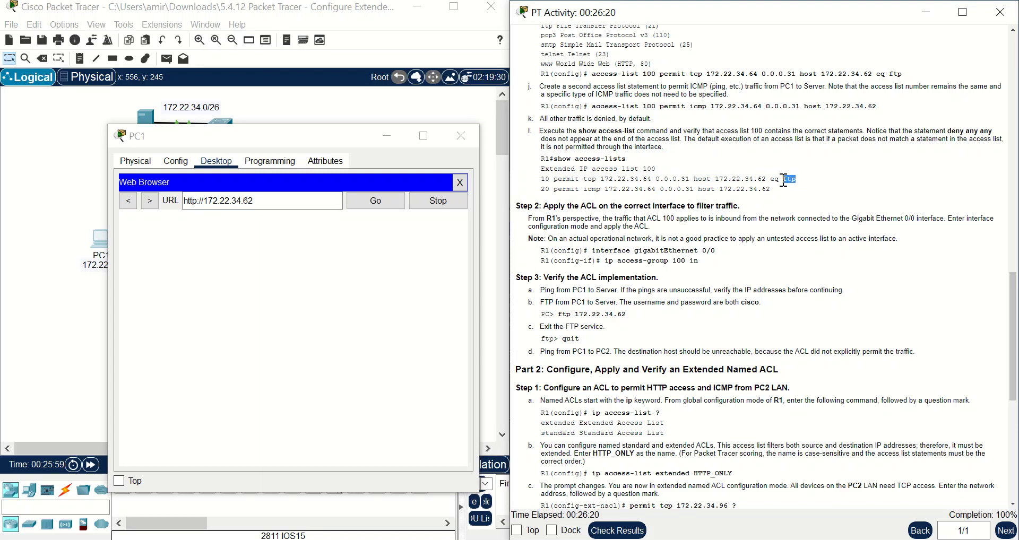
pyautogui.doubleClick(591, 189)
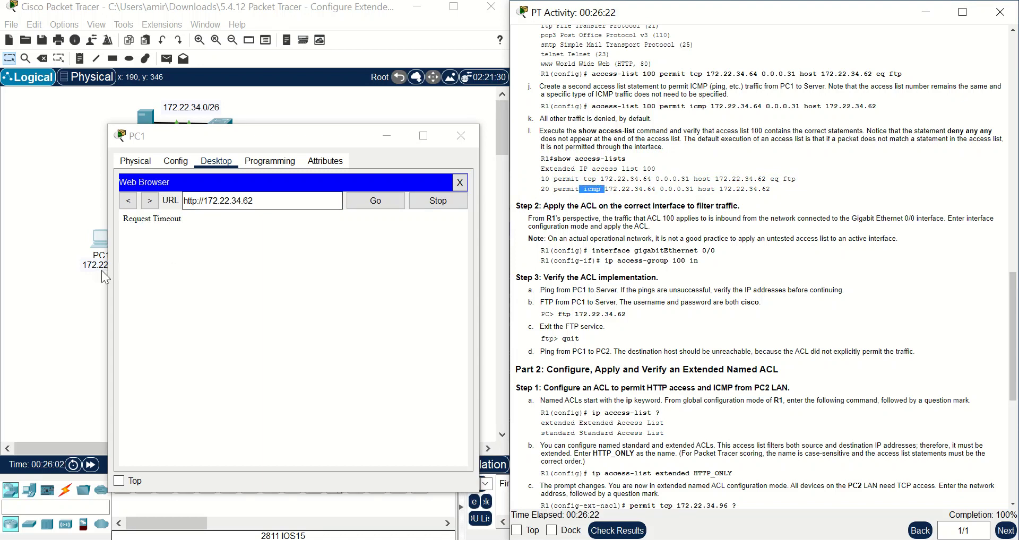
pyautogui.click(264, 201)
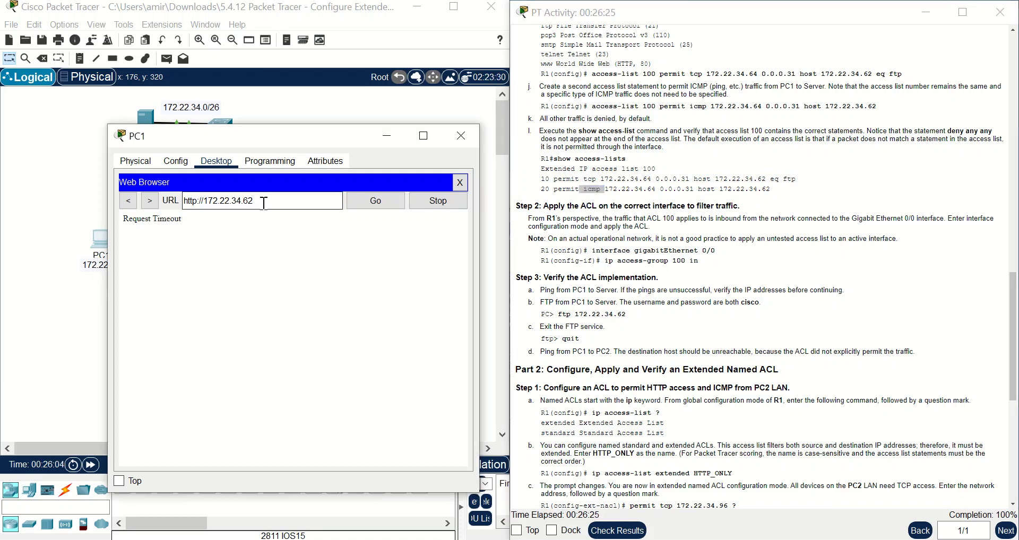
pyautogui.moveTo(282, 136); pyautogui.dragTo(398, 157)
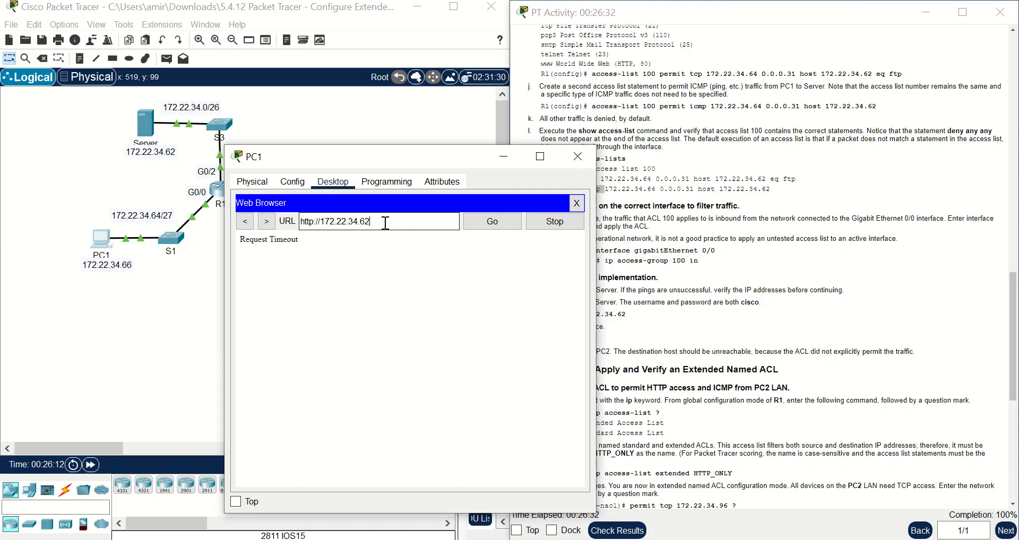
pyautogui.click(576, 157)
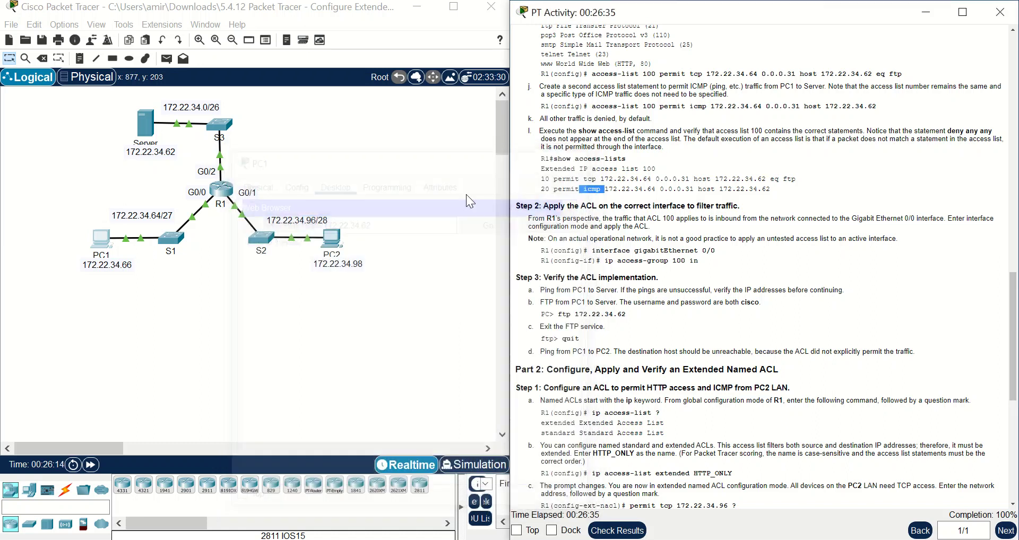
pyautogui.click(332, 234)
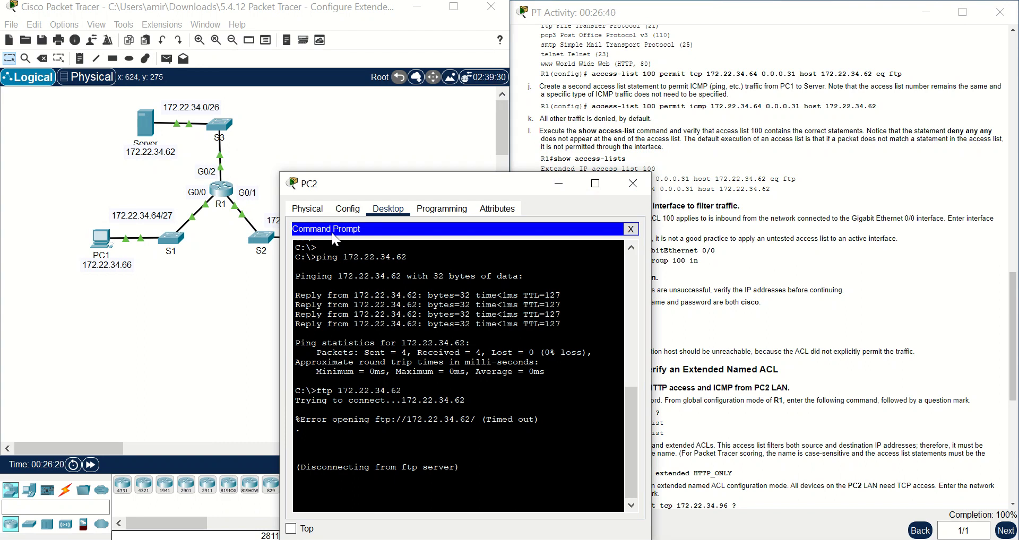
pyautogui.click(630, 193)
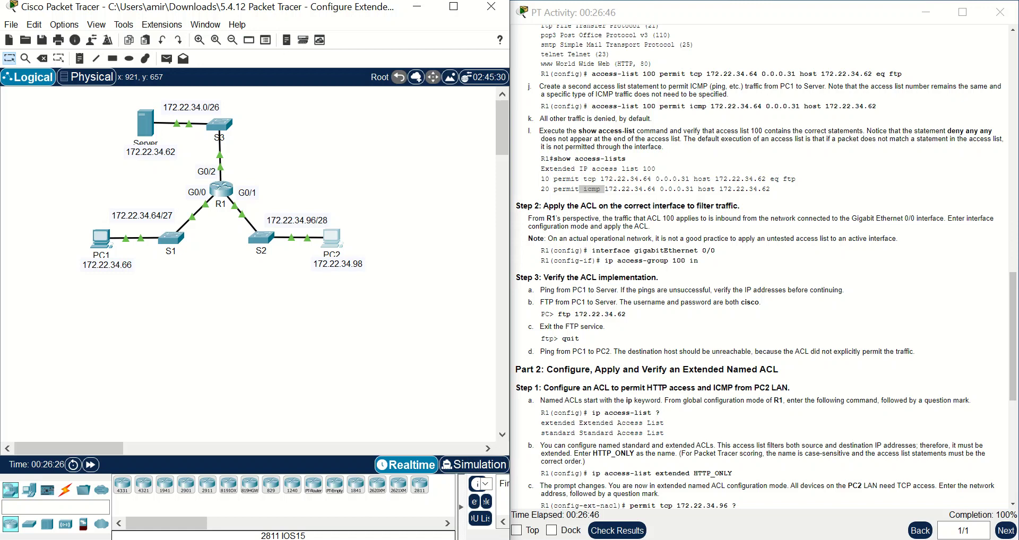
pyautogui.moveTo(494, 539)
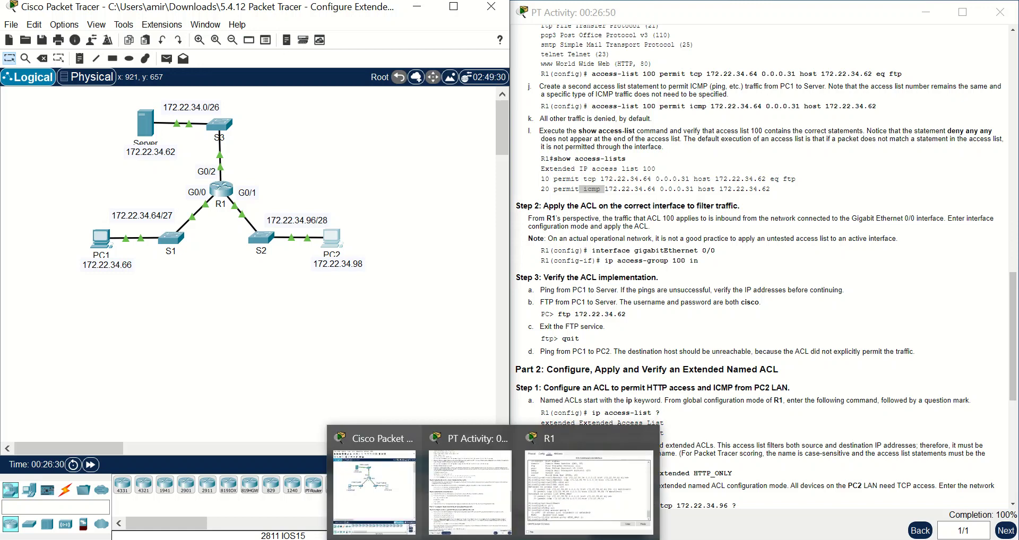
pyautogui.moveTo(533, 539)
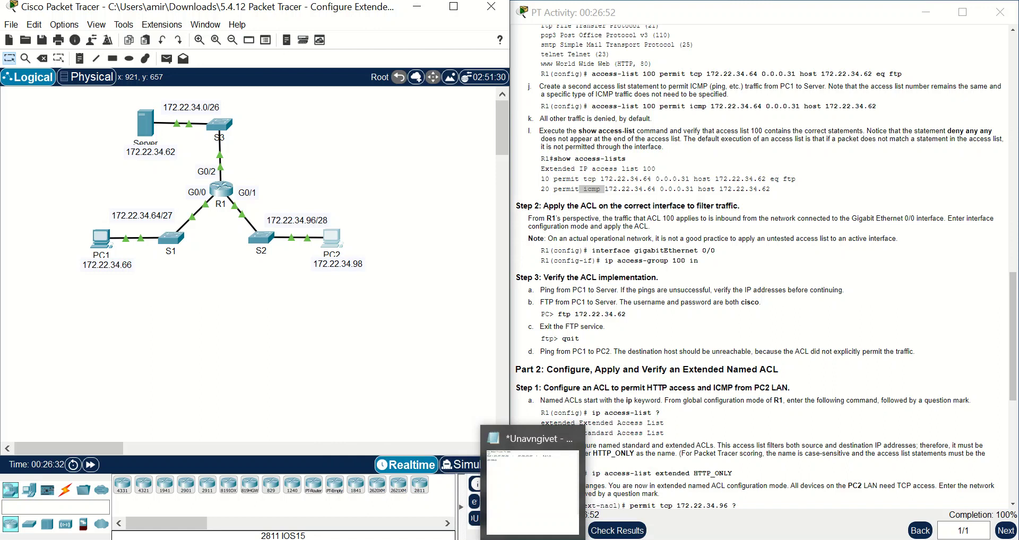